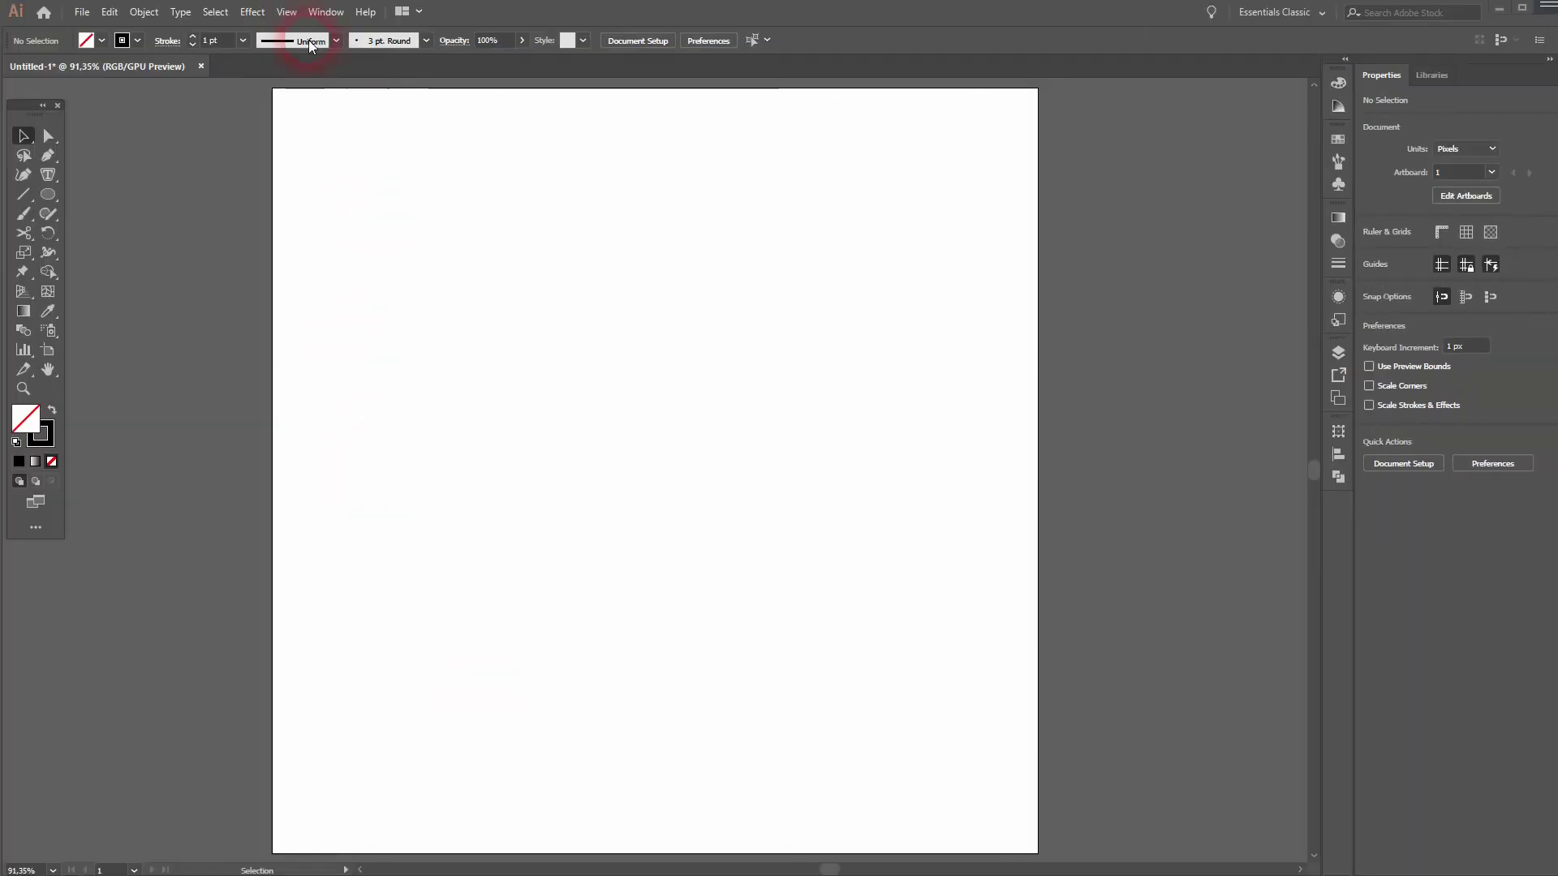
# Set the fill to None and draw a black-outlined circle in the artboard's middle
pyautogui.click(290, 13)
pyautogui.click(133, 42)
pyautogui.click(133, 42)
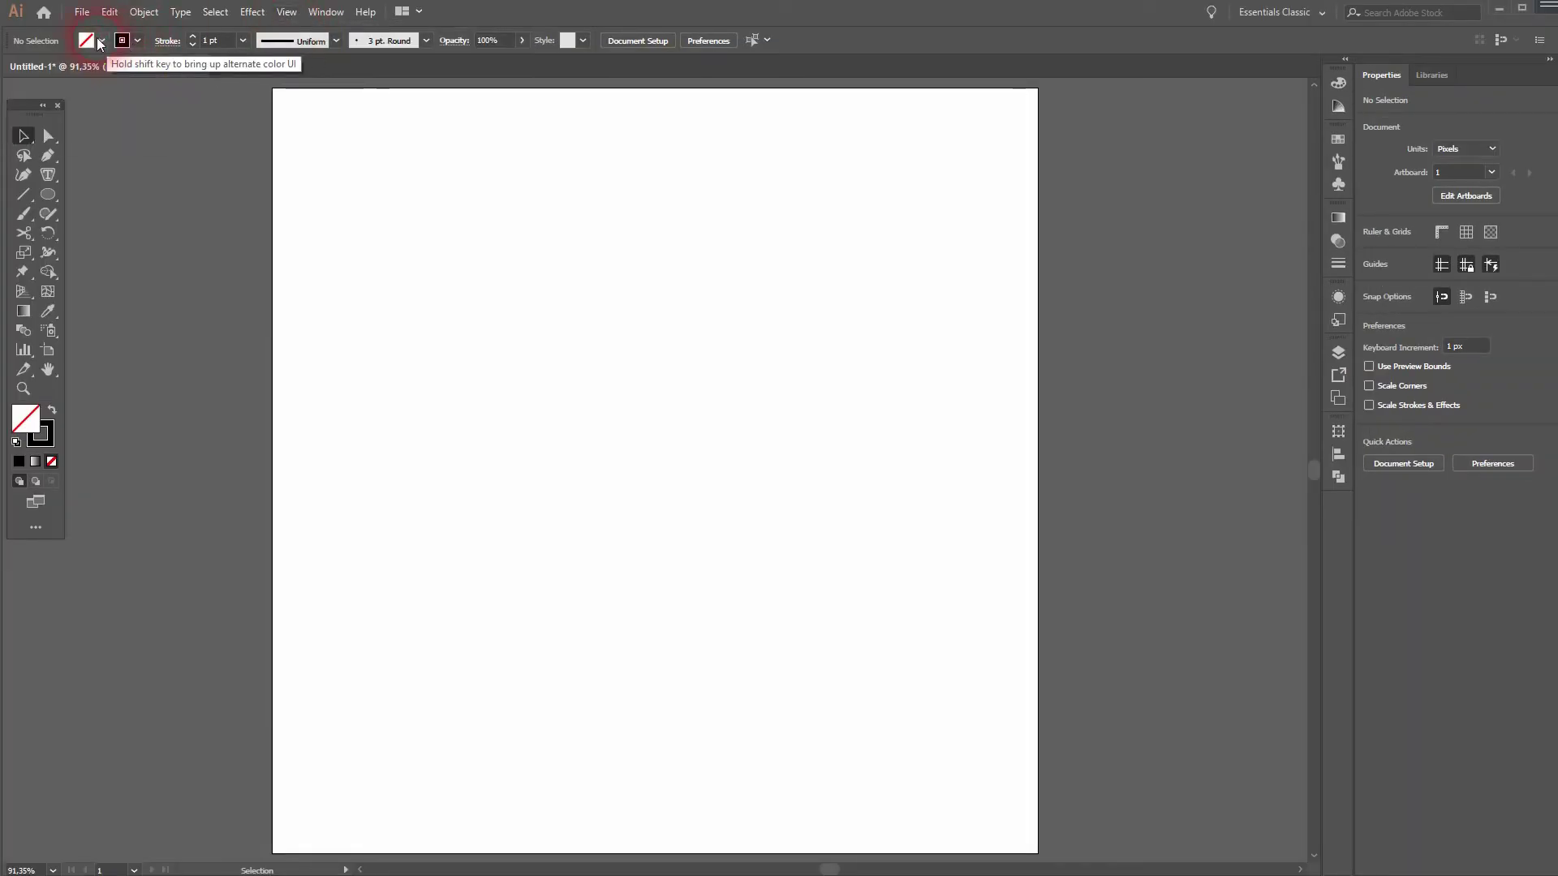
pyautogui.click(151, 289)
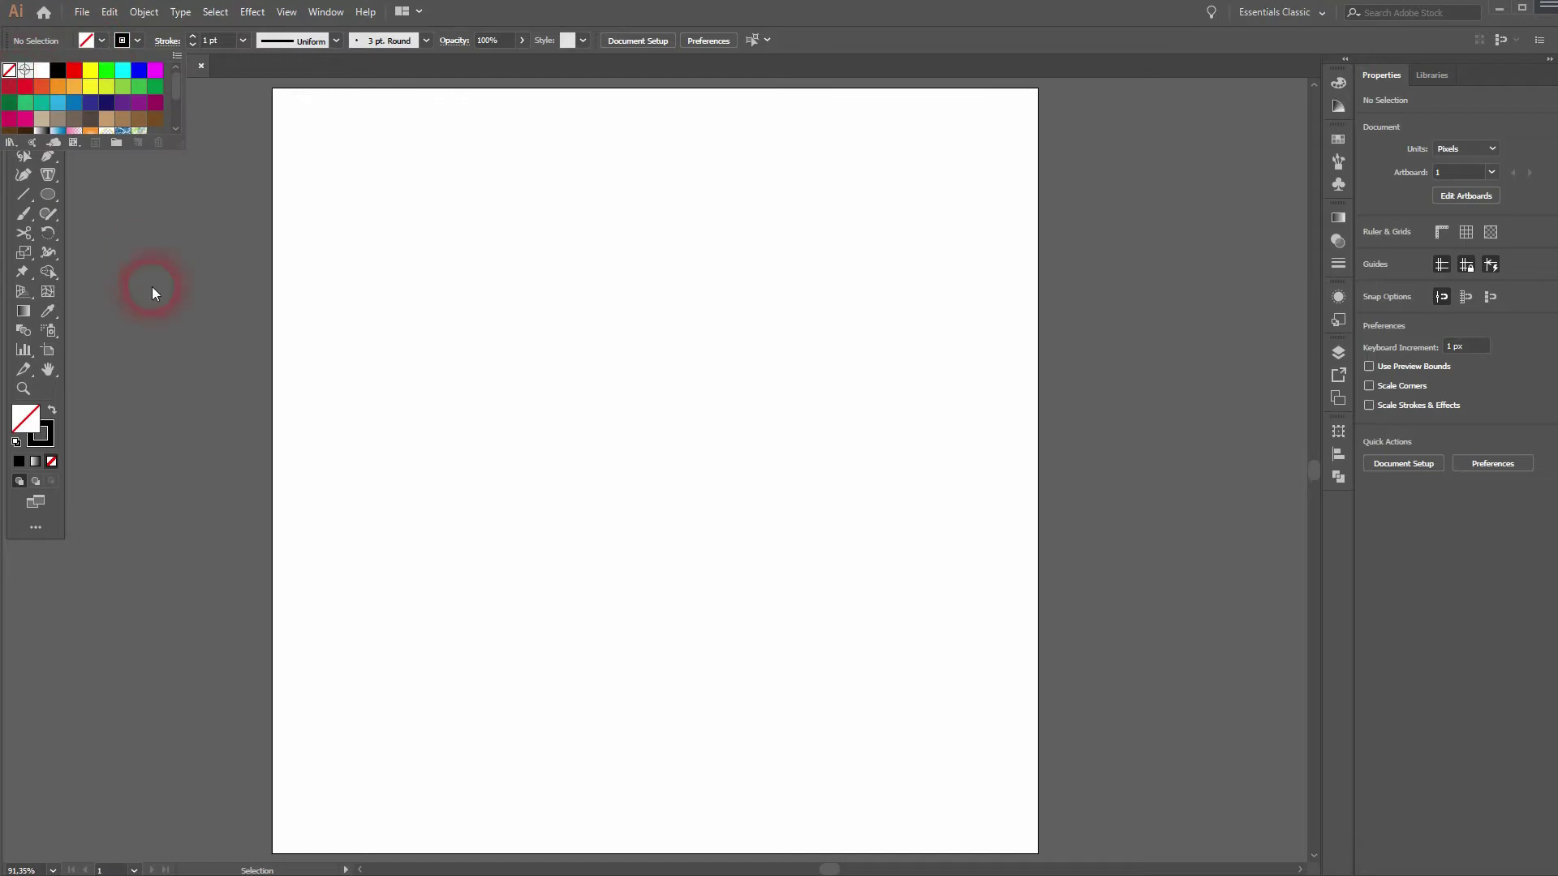
pyautogui.click(47, 197)
pyautogui.moveTo(448, 303); pyautogui.dragTo(726, 536)
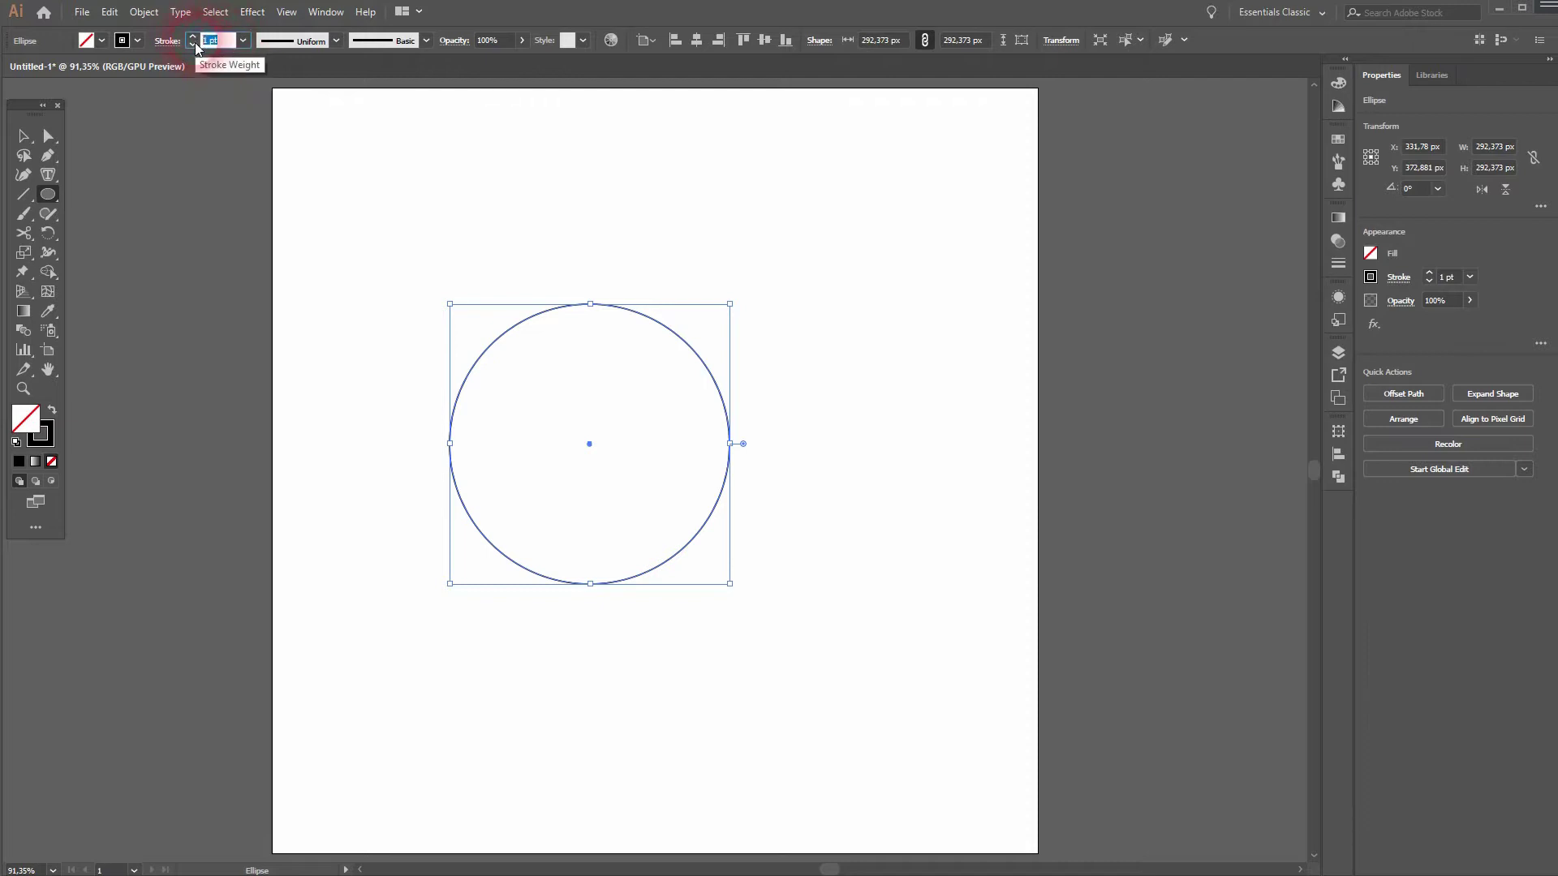
# Copy the circle to the upper right, and place a second copy overlapping it on the right
pyautogui.click(25, 135)
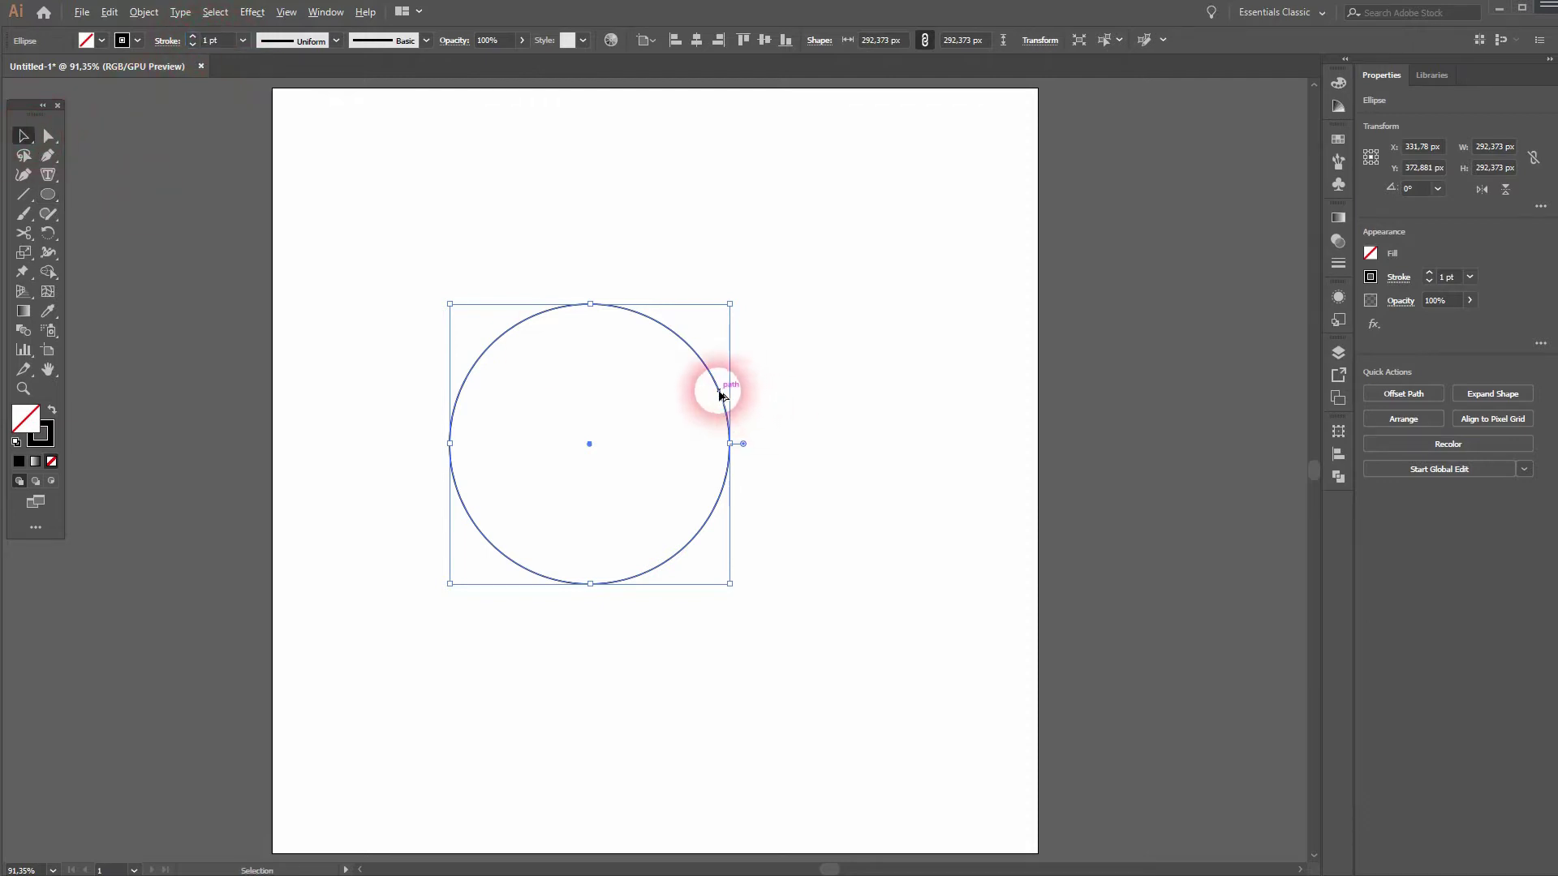
pyautogui.moveTo(721, 396); pyautogui.dragTo(1242, 189)
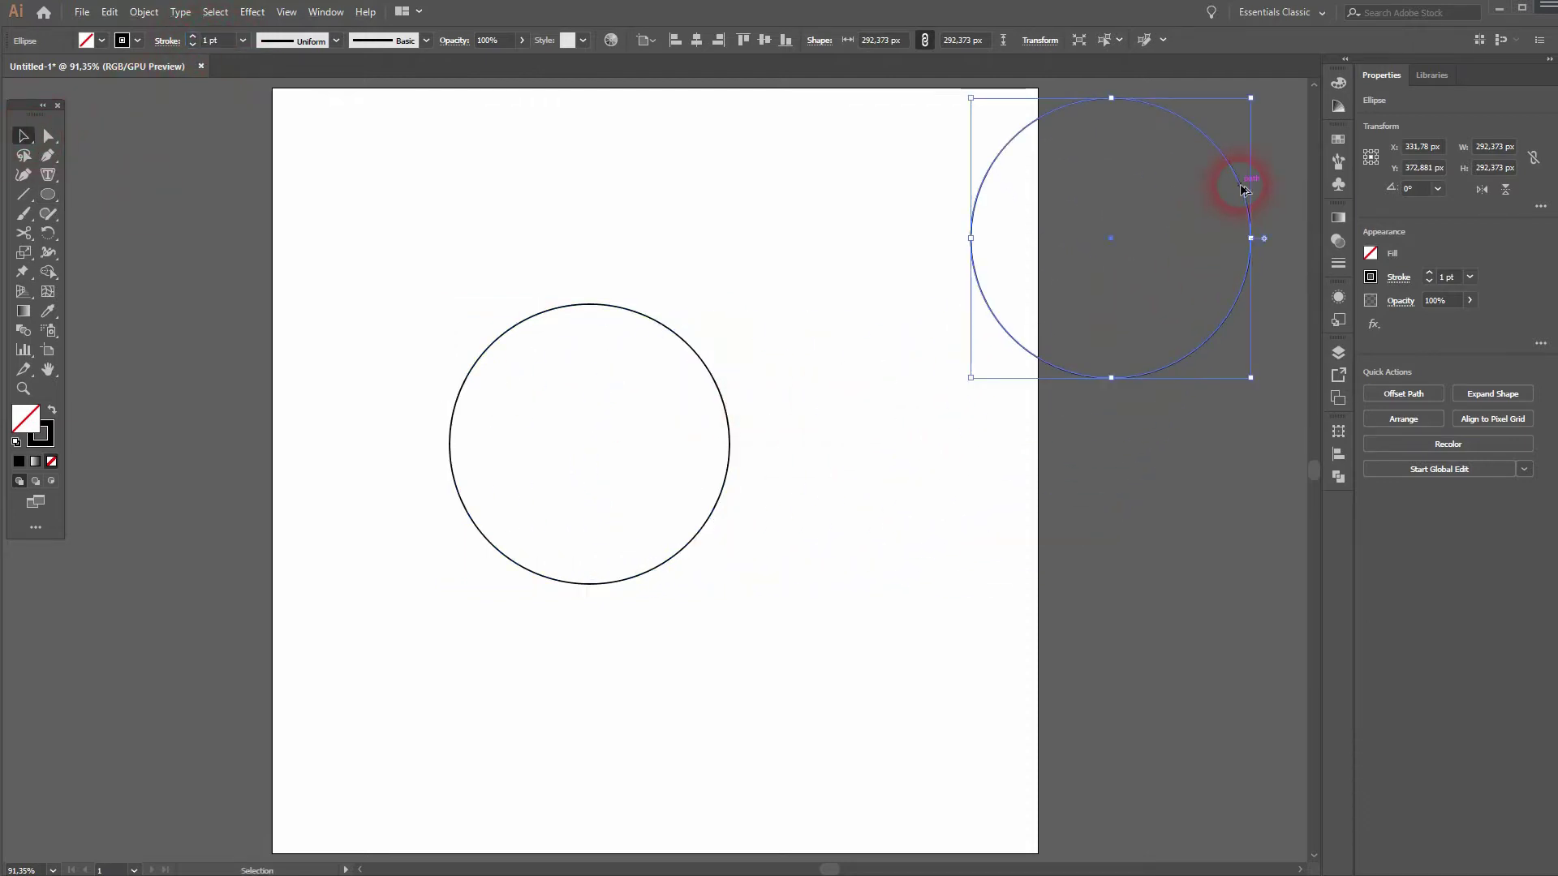
pyautogui.click(739, 424)
pyautogui.click(724, 417)
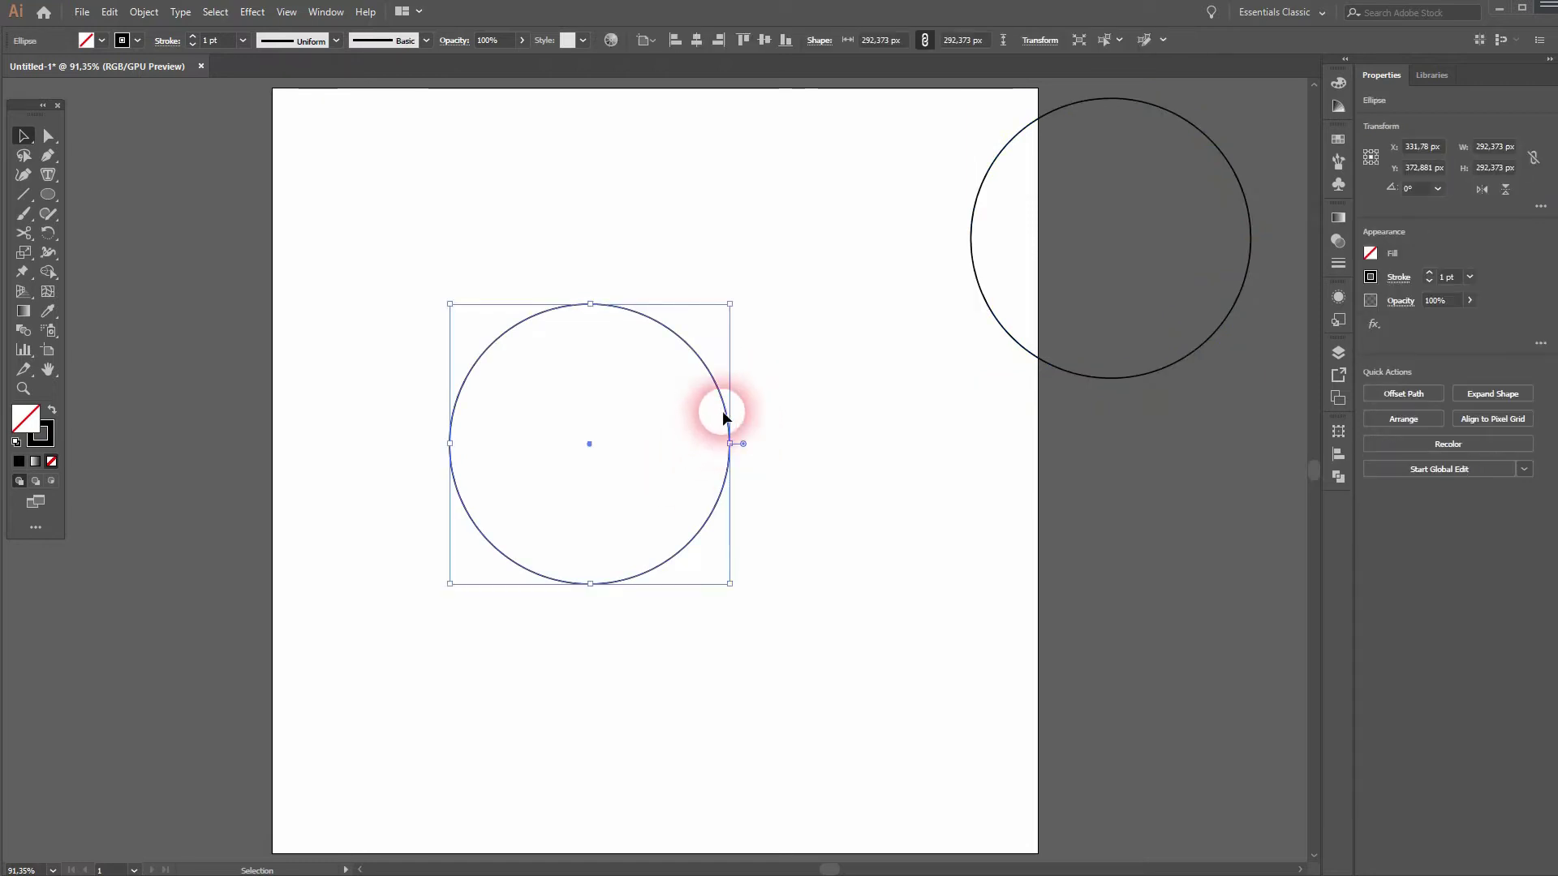
pyautogui.moveTo(725, 415); pyautogui.dragTo(892, 416)
# Remove both crescents of the overlapping circles with Shape Builder, leaving a lens shape
pyautogui.click(625, 664)
pyautogui.moveTo(654, 678); pyautogui.dragTo(400, 436)
pyautogui.click(60, 271)
pyautogui.keyDown('alt'); pyautogui.click(539, 417); pyautogui.keyUp('alt')
pyautogui.moveTo(730, 236); pyautogui.dragTo(846, 412)
# Centre the lens and the circle horizontally and vertically on the artboard
pyautogui.click(23, 136)
pyautogui.click(777, 356)
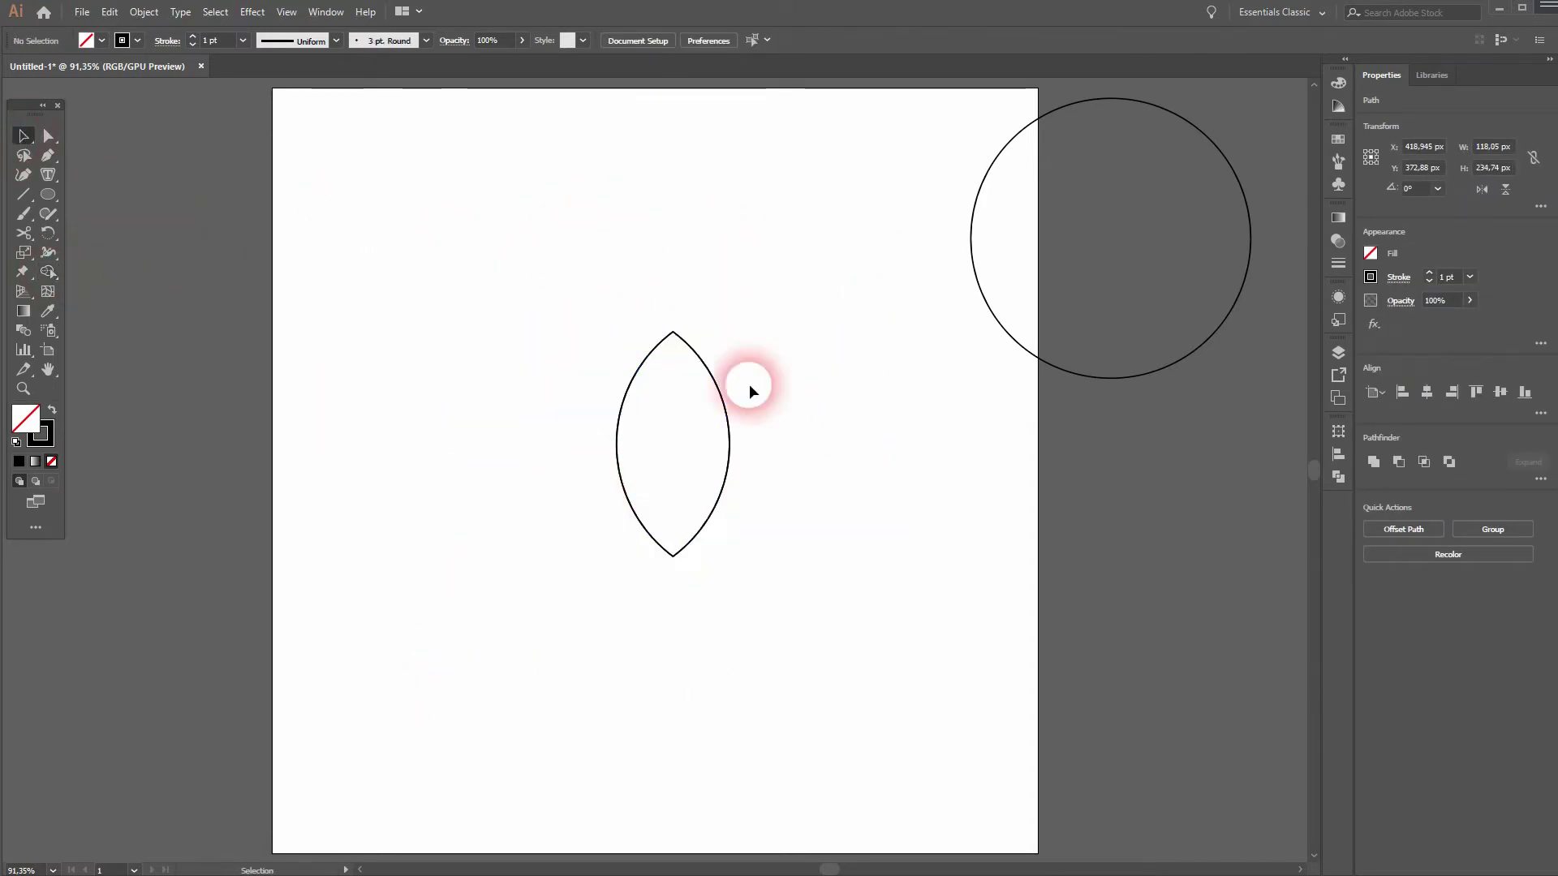
pyautogui.moveTo(571, 639); pyautogui.dragTo(1047, 300)
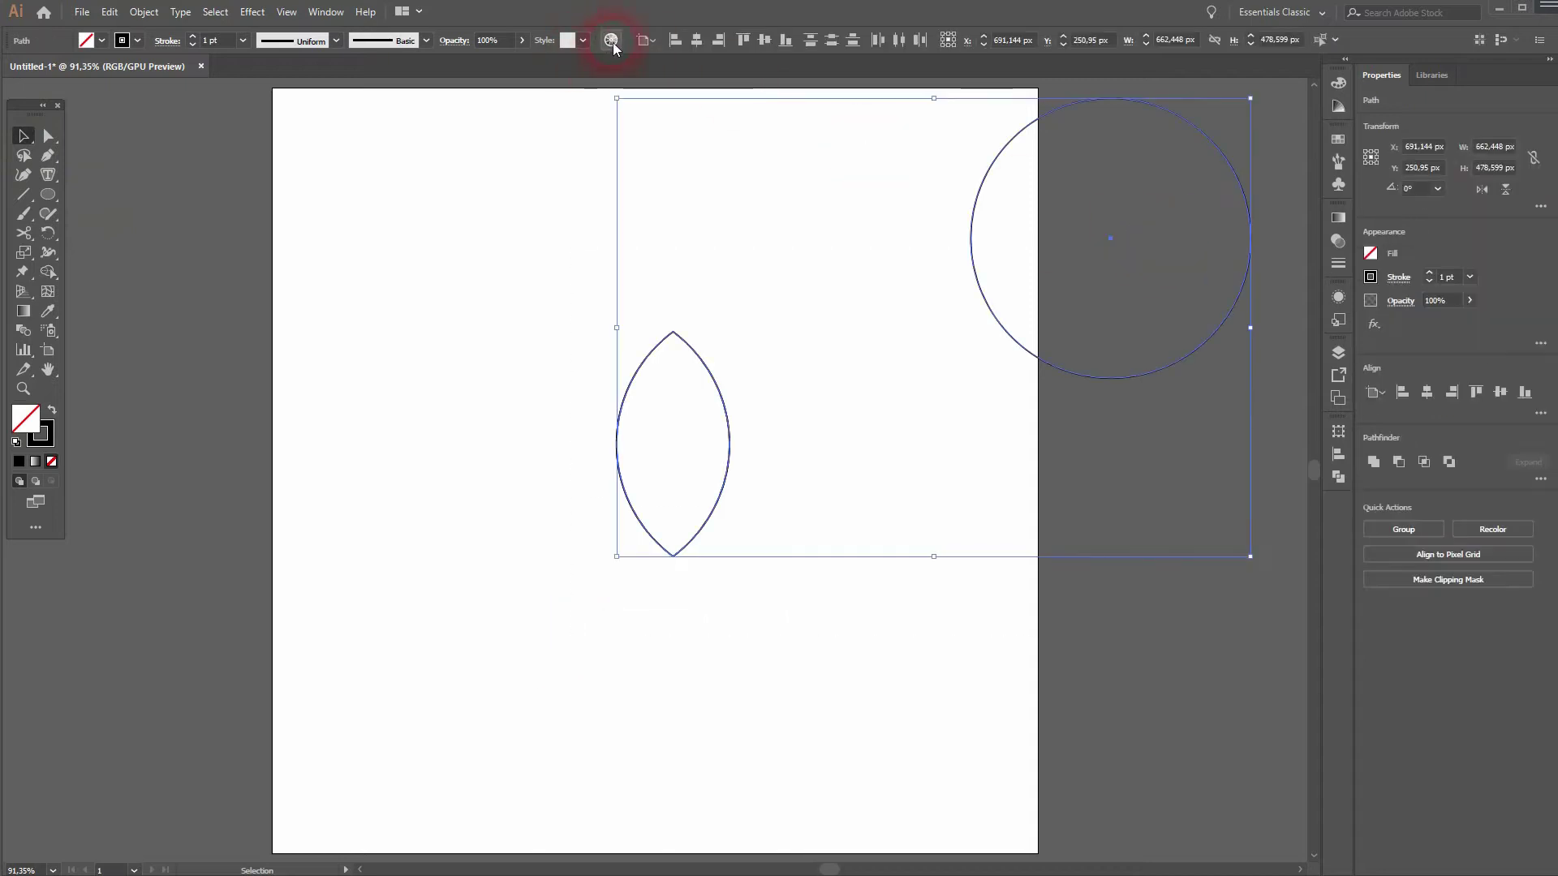
pyautogui.click(697, 40)
pyautogui.click(765, 41)
# Enlarge a lens to full circle height, then rotate another 90° and stretch it to full width
pyautogui.click(873, 442)
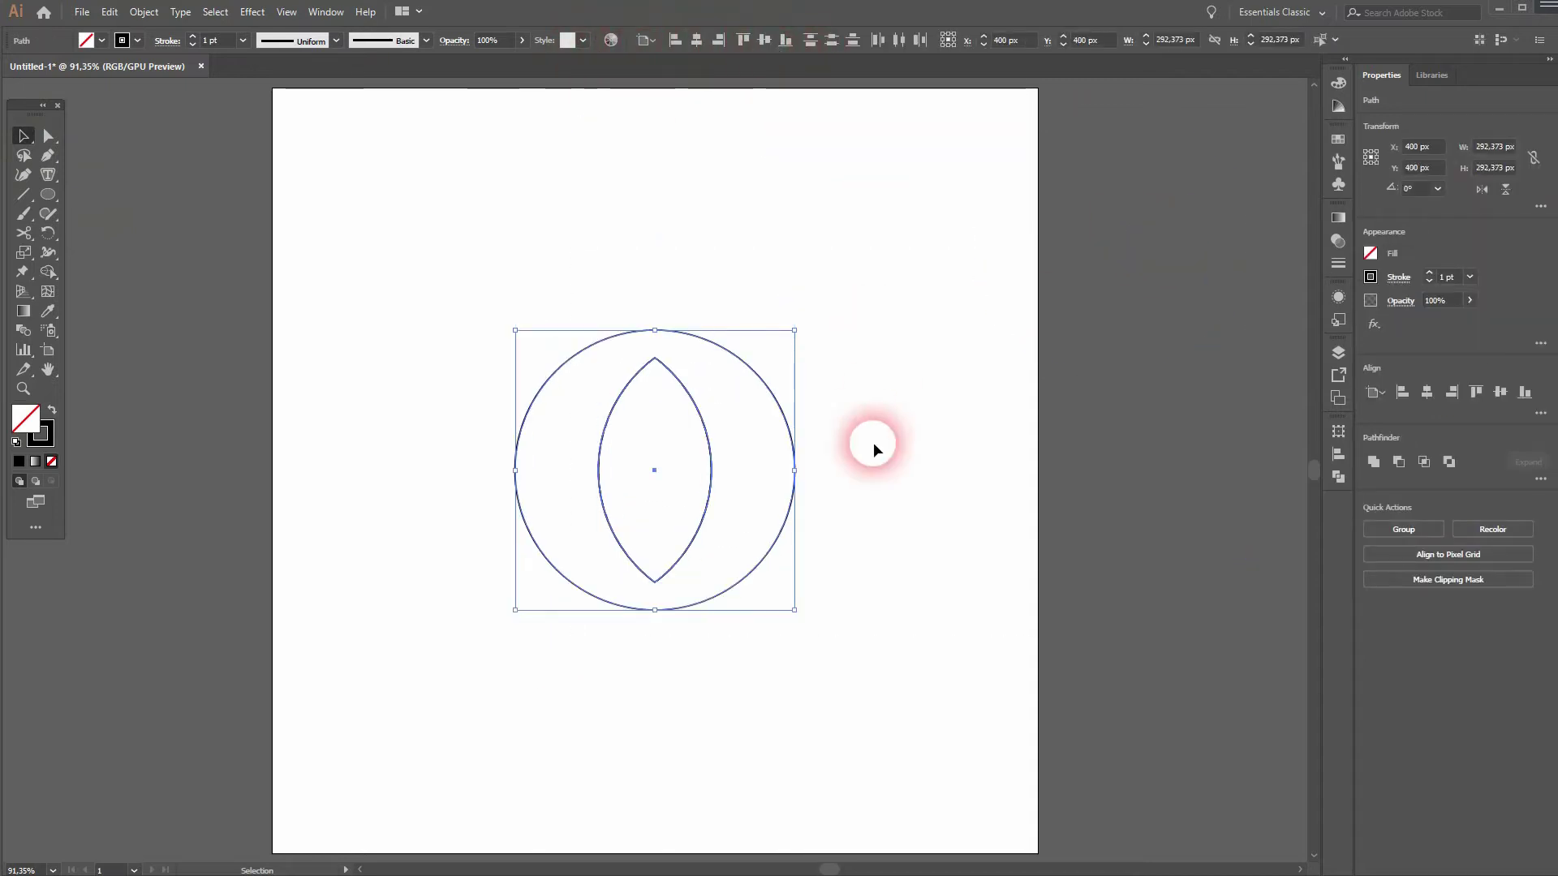
pyautogui.click(690, 391)
pyautogui.moveTo(655, 358); pyautogui.dragTo(665, 338)
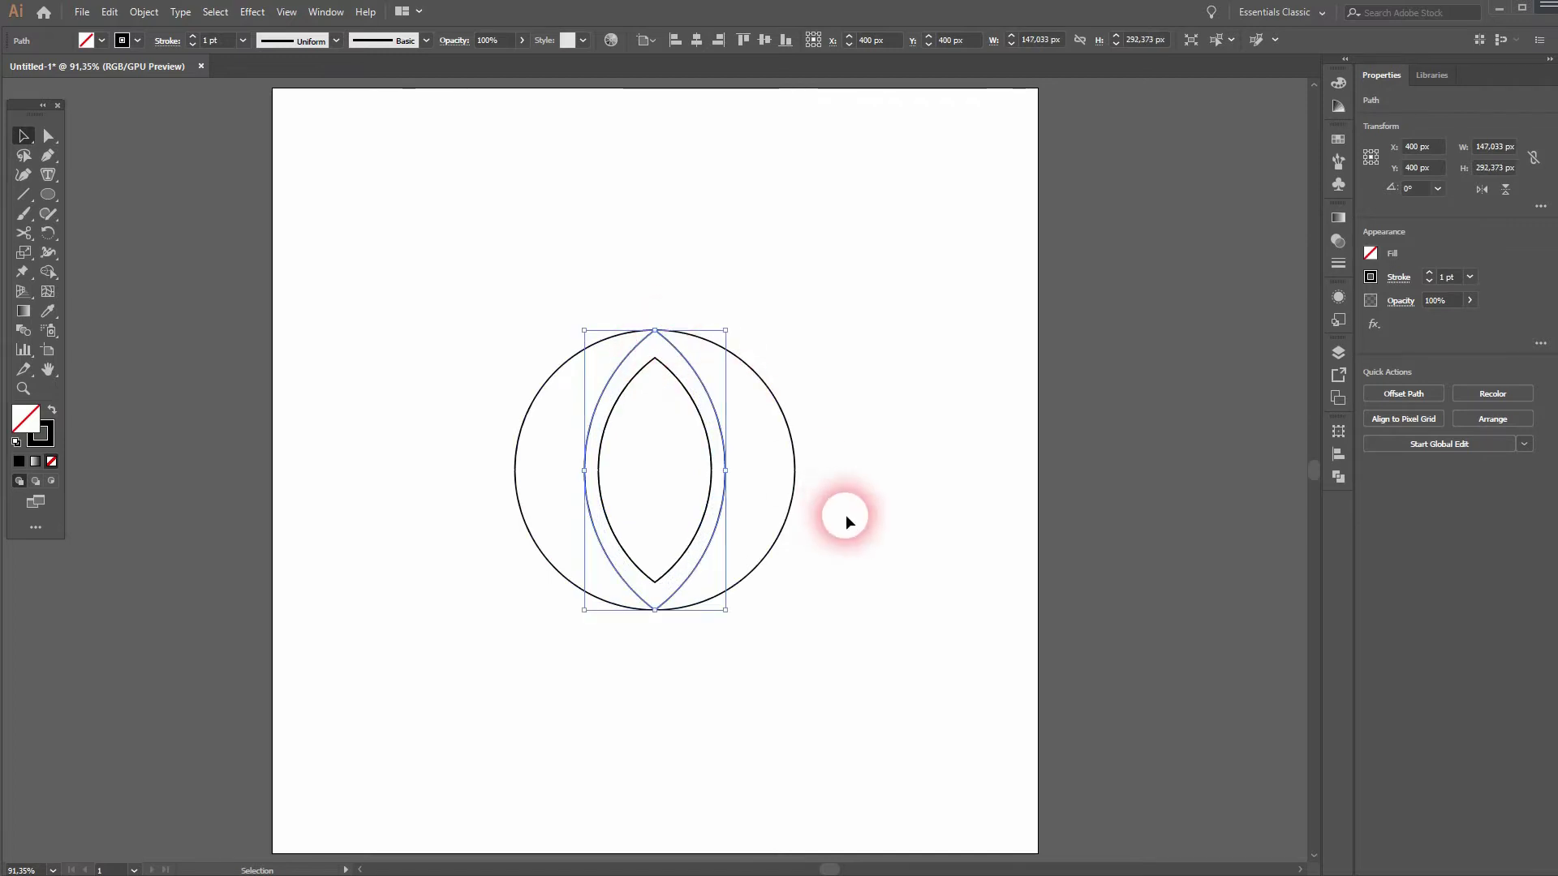
pyautogui.click(696, 418)
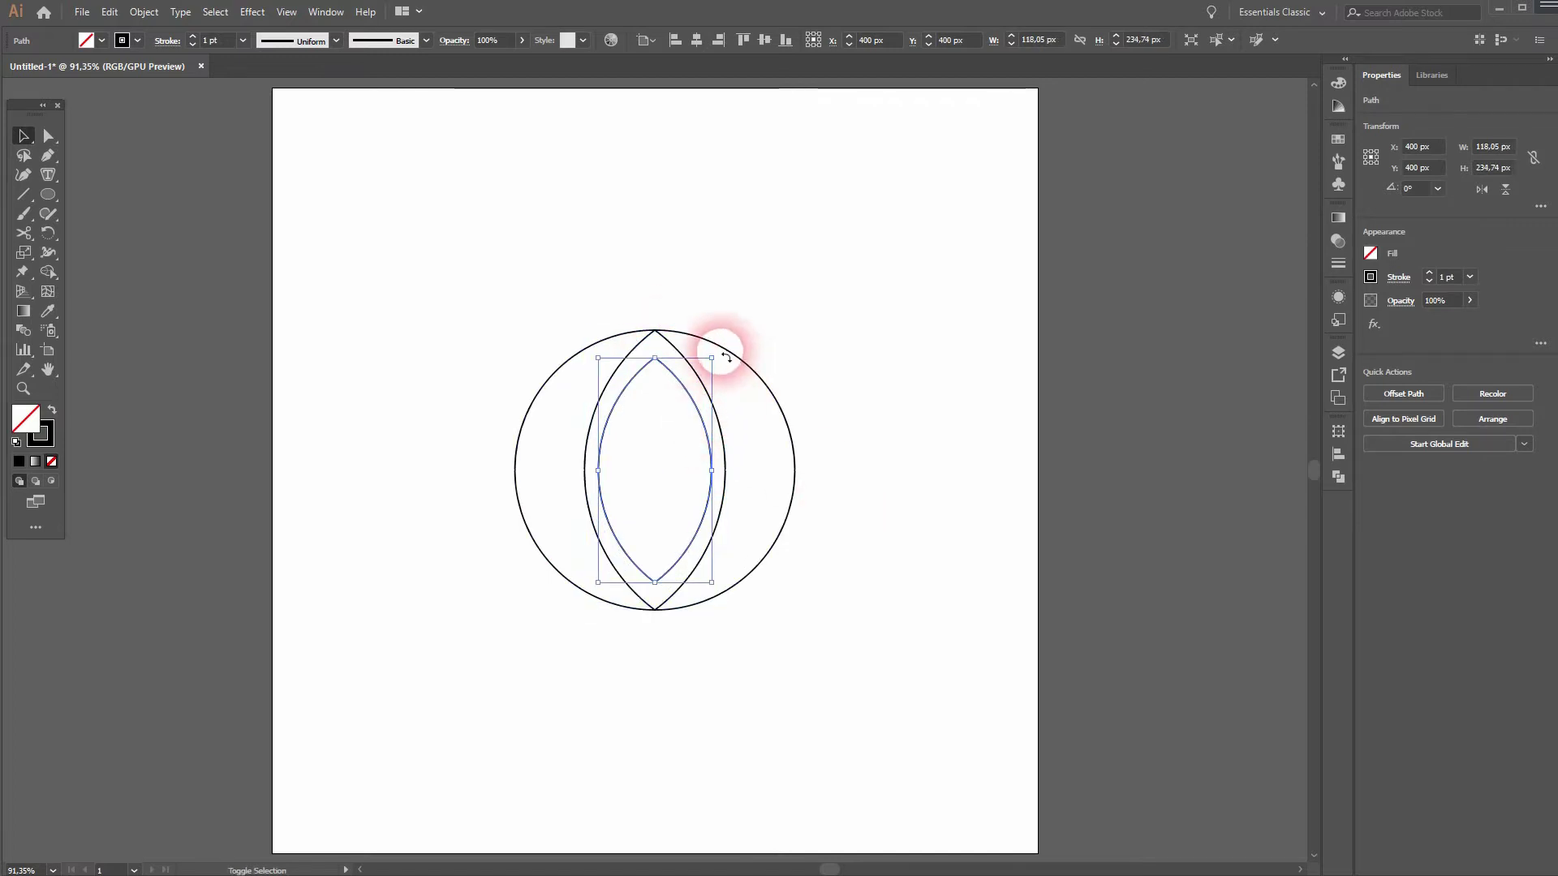
pyautogui.moveTo(714, 344); pyautogui.dragTo(567, 383)
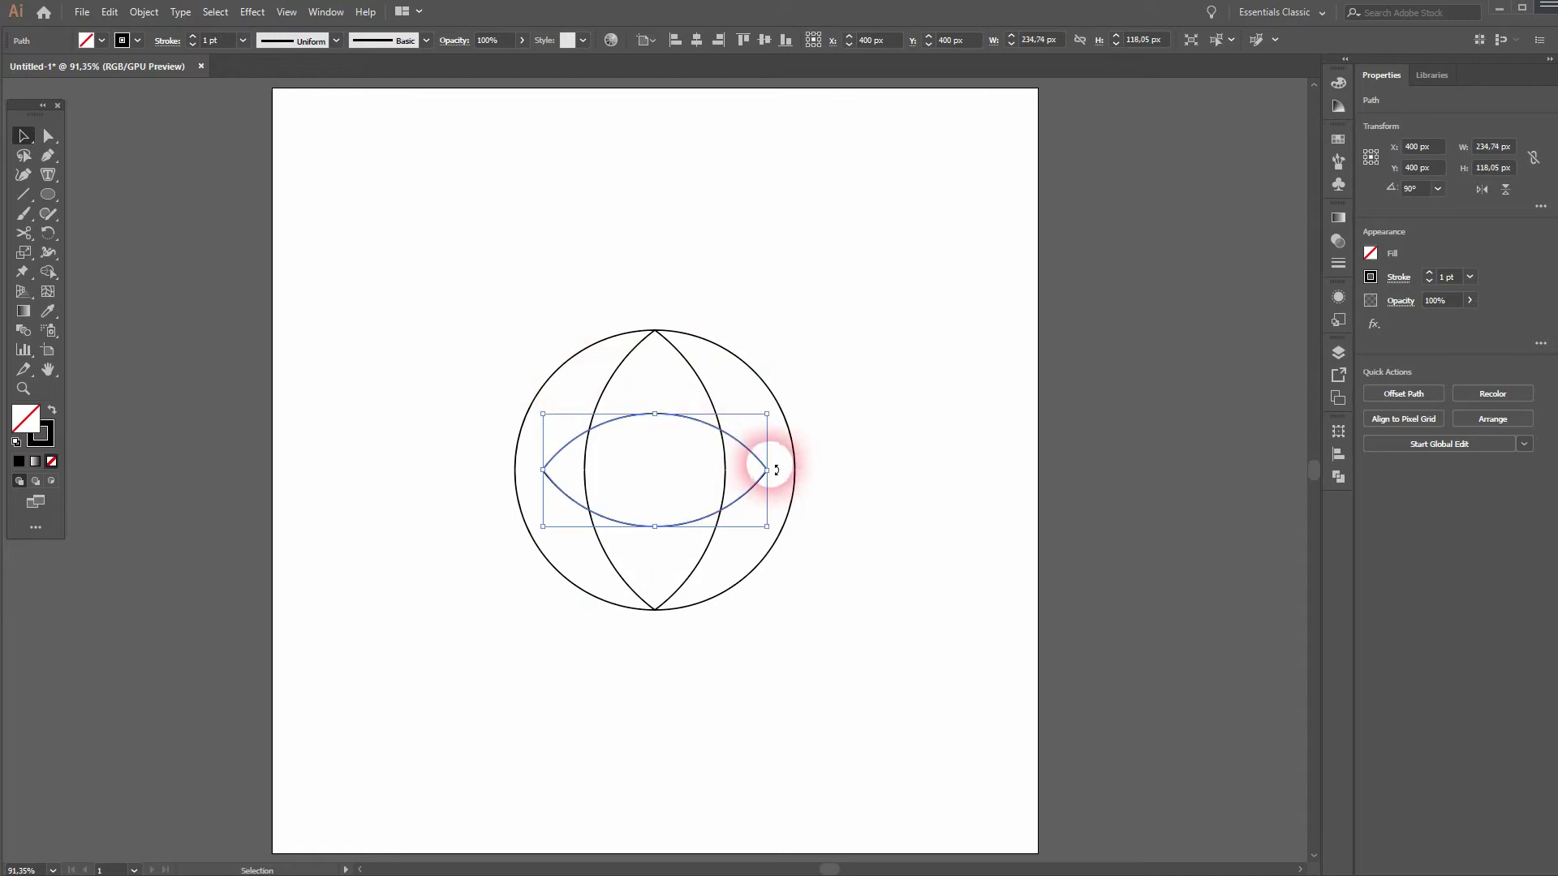
pyautogui.moveTo(767, 470); pyautogui.dragTo(800, 480)
# Draw a 6×6 rectangular grid covering the circle's bounding square
pyautogui.click(915, 528)
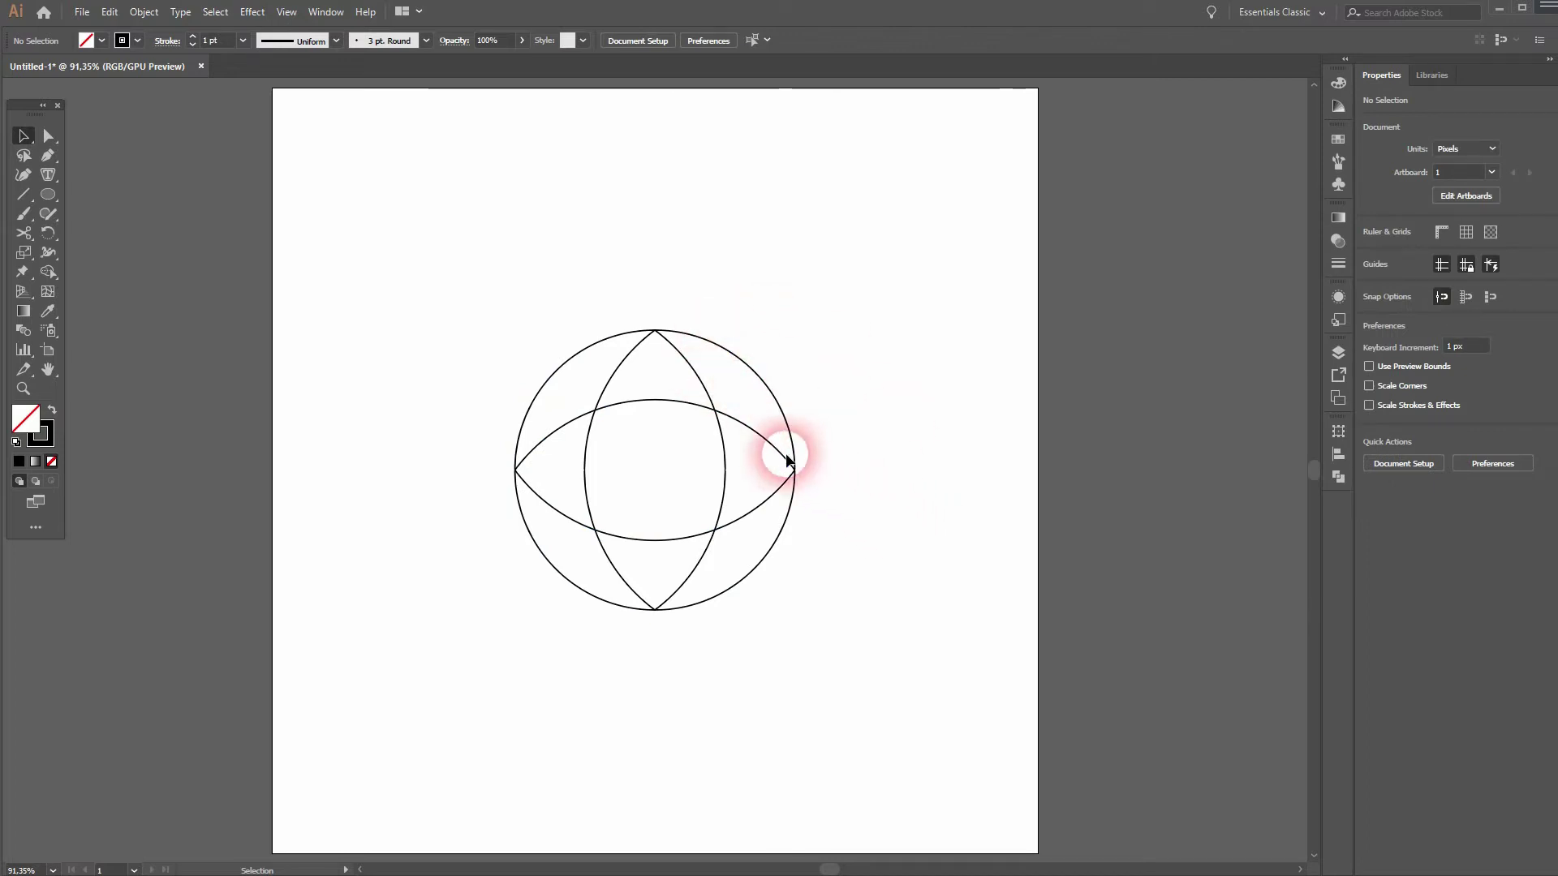
pyautogui.moveTo(24, 203); pyautogui.dragTo(106, 252)
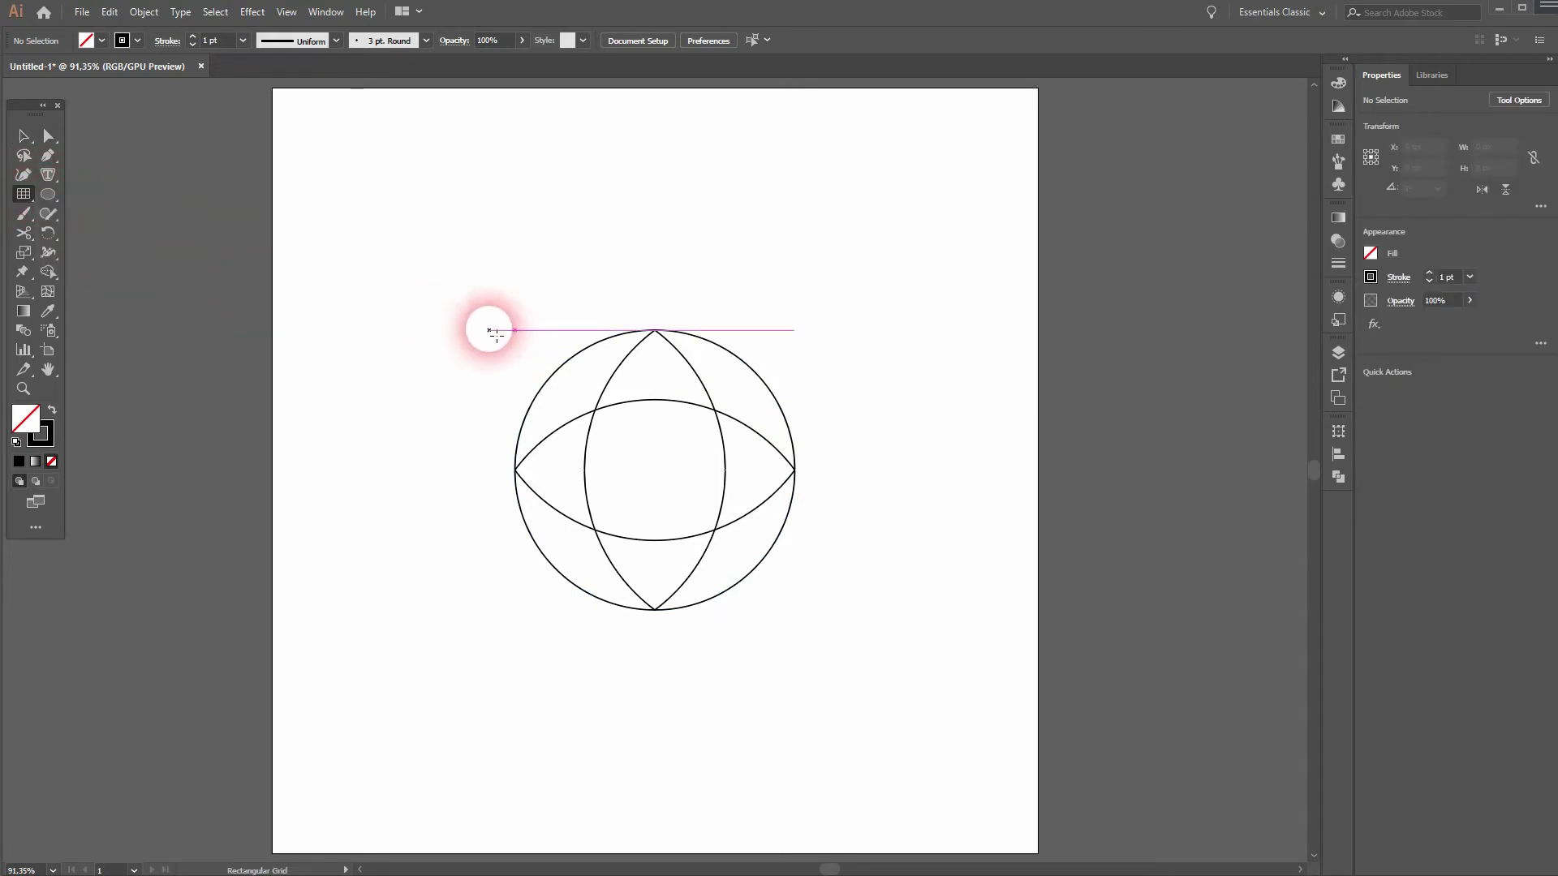
pyautogui.moveTo(521, 336)
pyautogui.mouseDown()
pyautogui.moveTo(744, 516)
pyautogui.moveTo(820, 599)
pyautogui.moveTo(802, 628)
pyautogui.moveTo(795, 610)
pyautogui.mouseUp()
# Convert the grid into guides through View > Guides > Make Guides
pyautogui.click(286, 12)
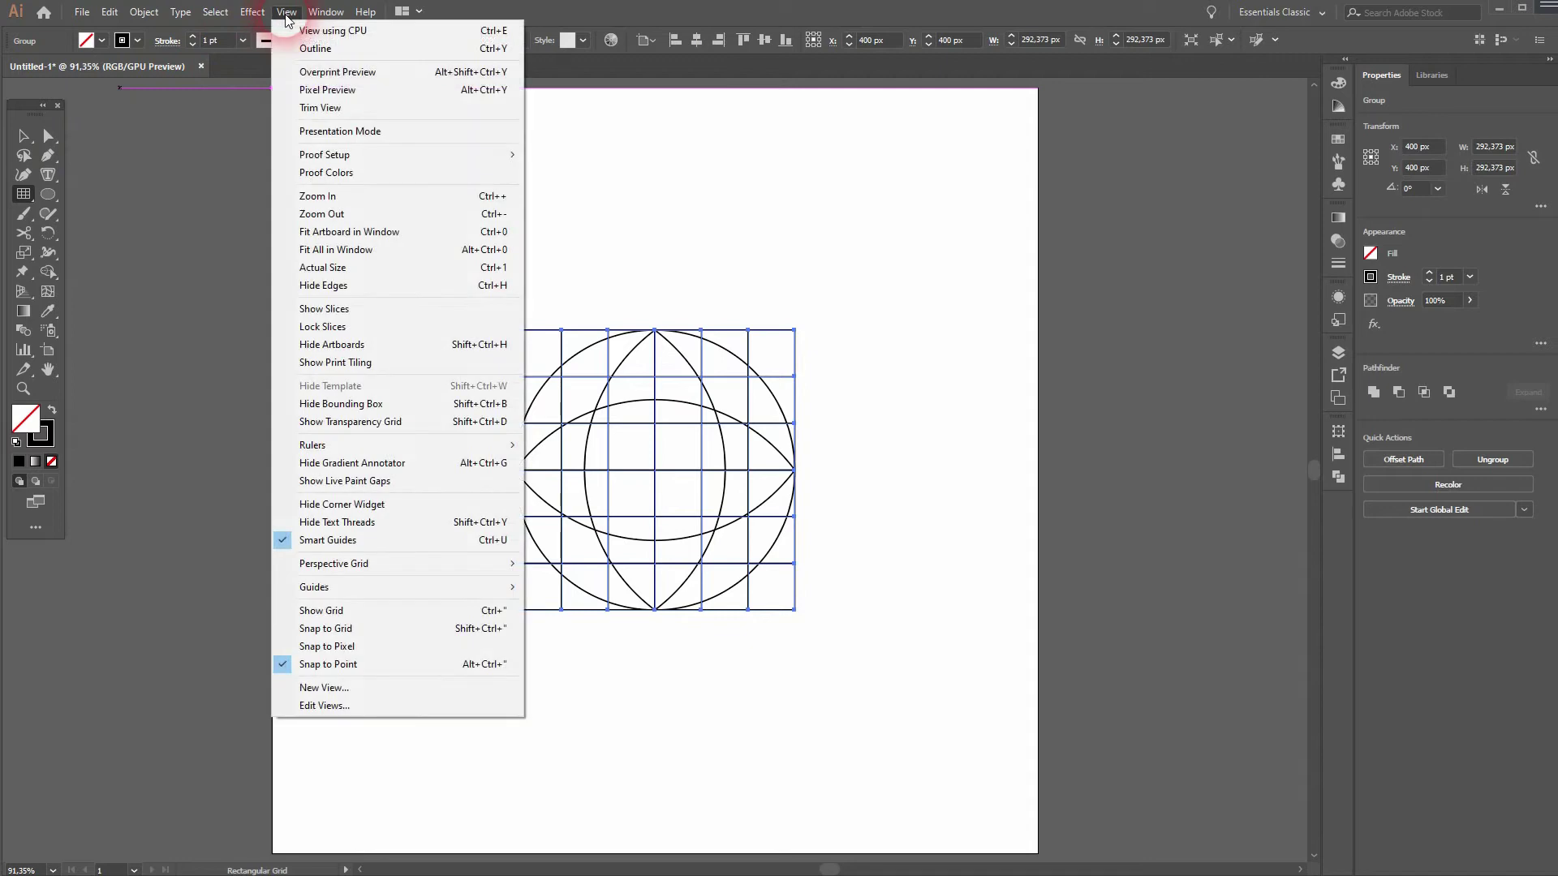
pyautogui.moveTo(447, 585)
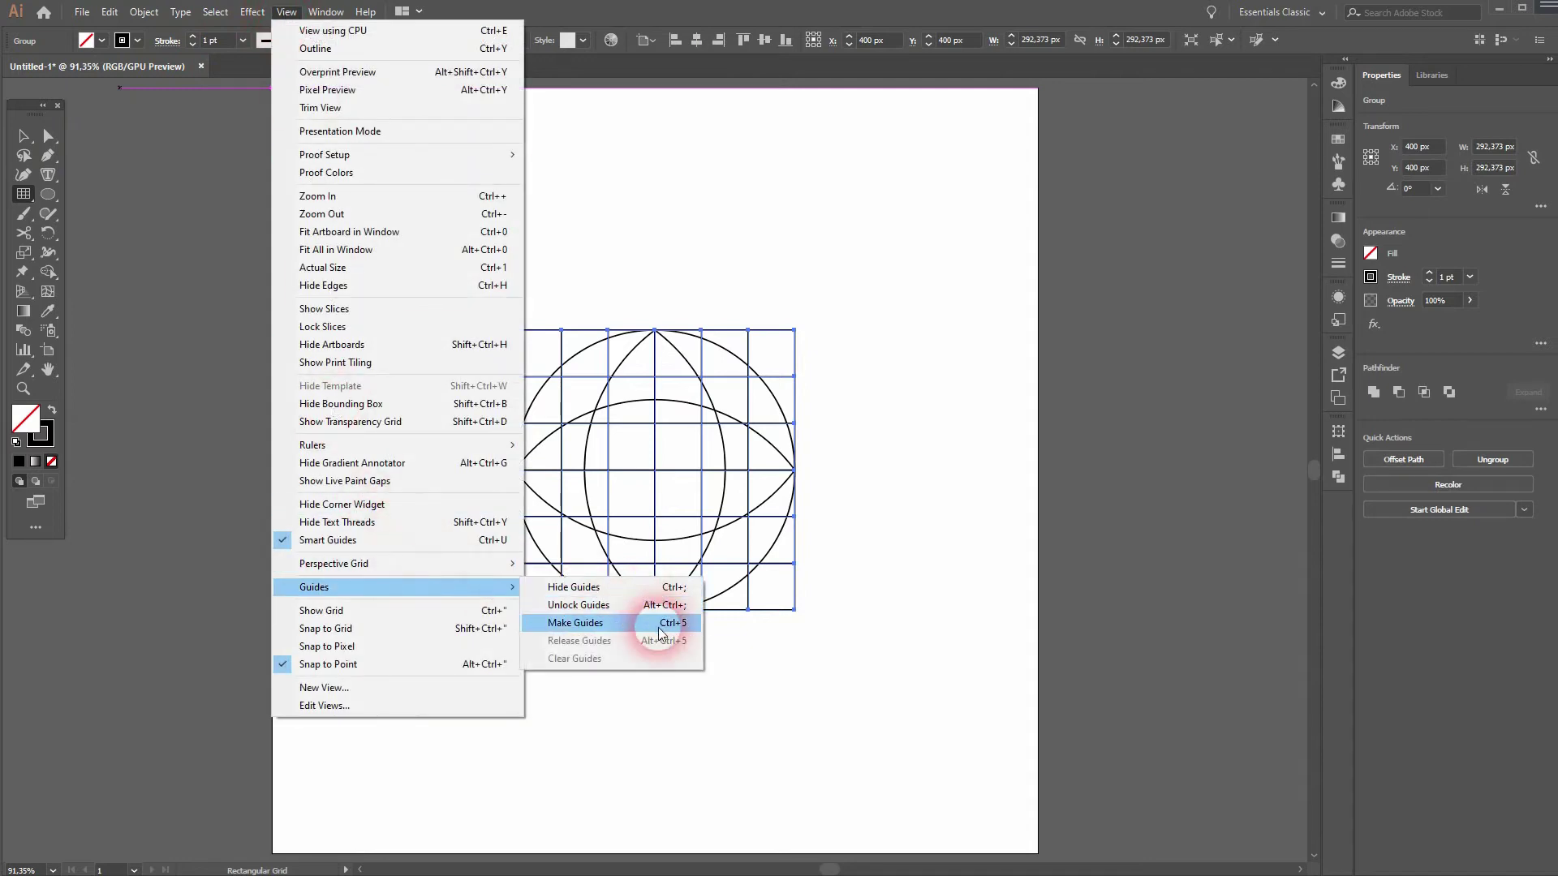
pyautogui.click(658, 623)
# Zoom in and narrow the vertical lens to about 97 px wide
pyautogui.click(27, 137)
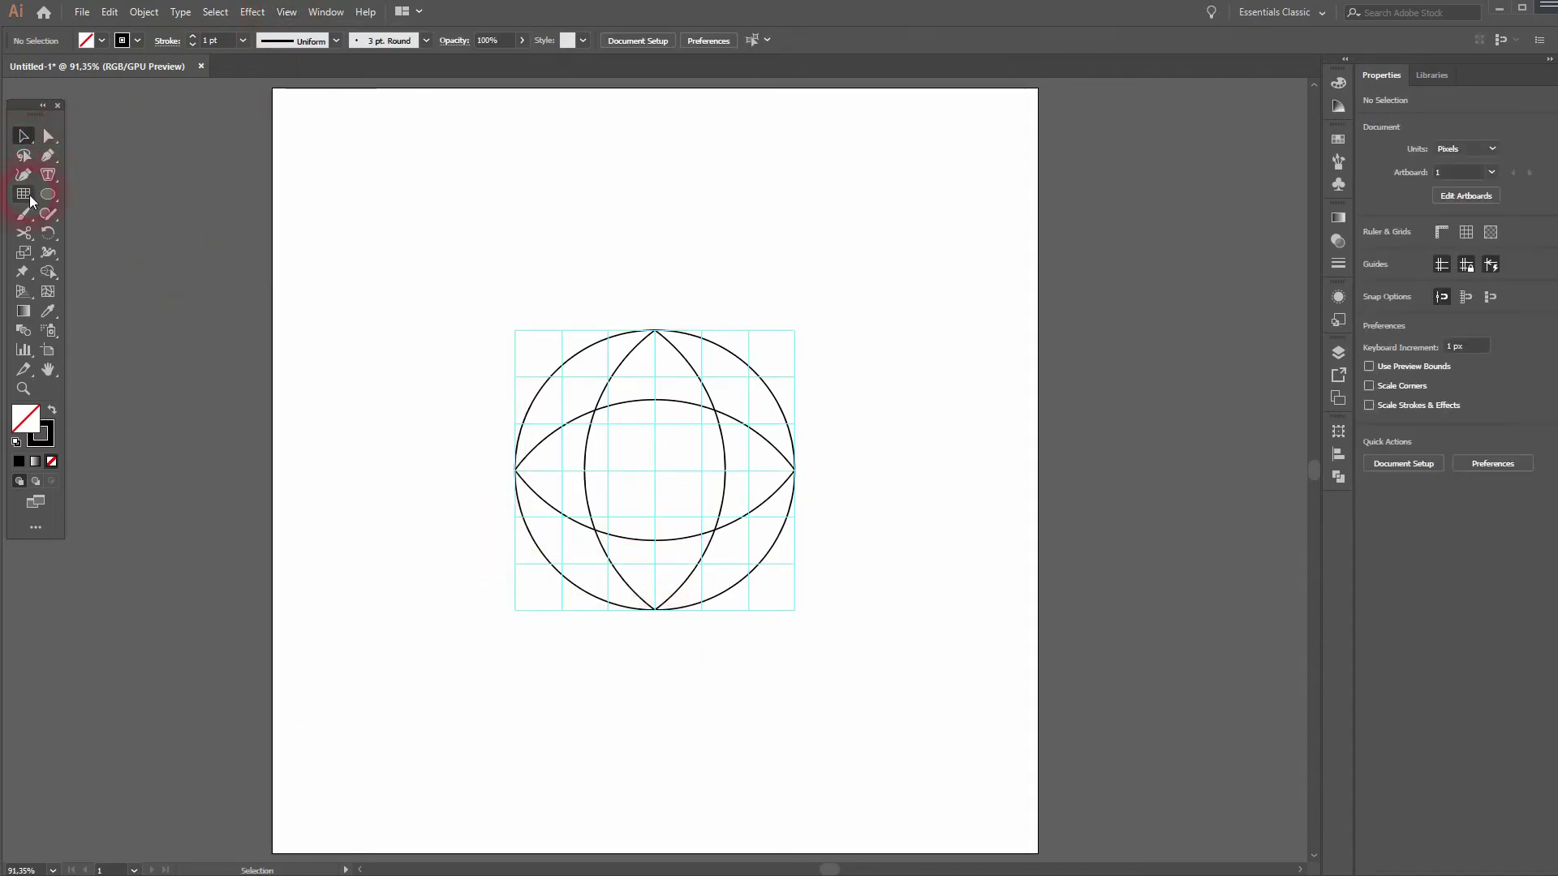
pyautogui.click(29, 198)
pyautogui.click(81, 195)
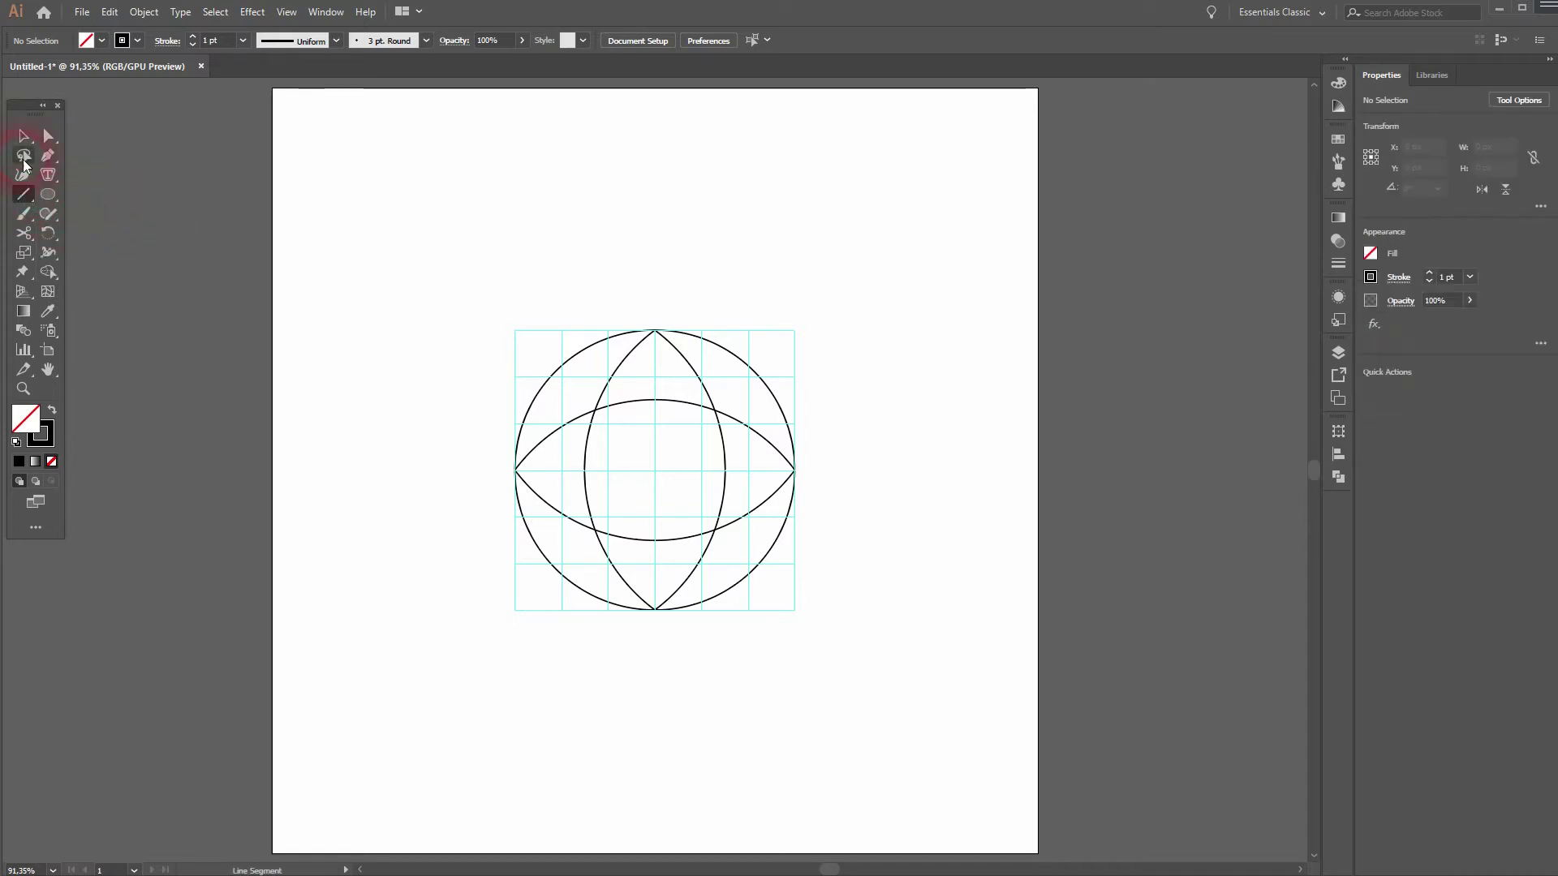
pyautogui.click(23, 136)
pyautogui.scroll(3, 659, 479)
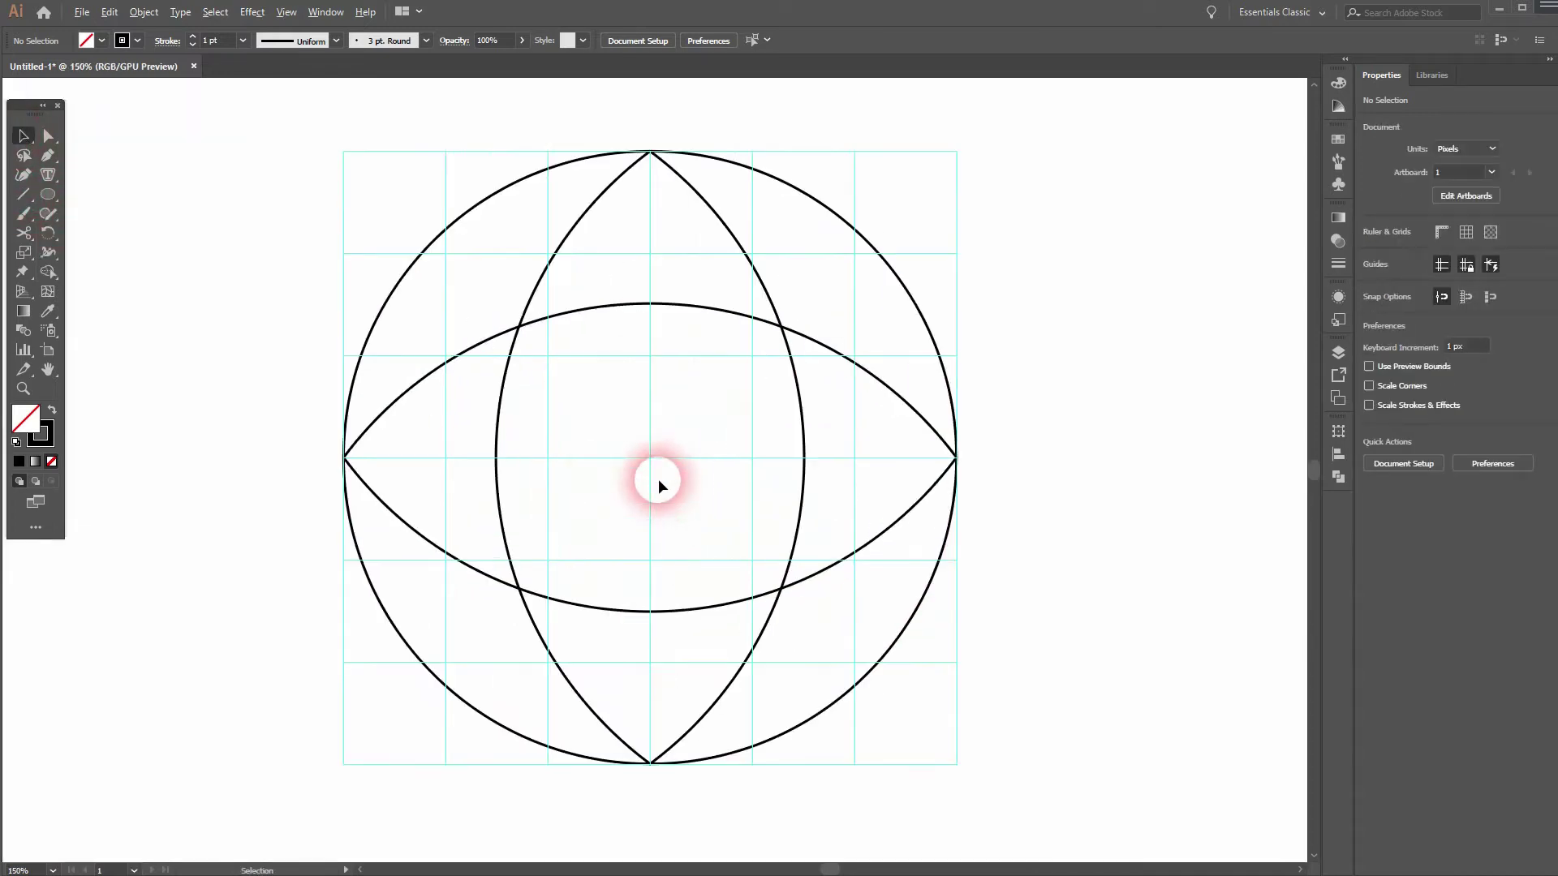
pyautogui.click(802, 418)
pyautogui.moveTo(810, 461); pyautogui.dragTo(758, 465)
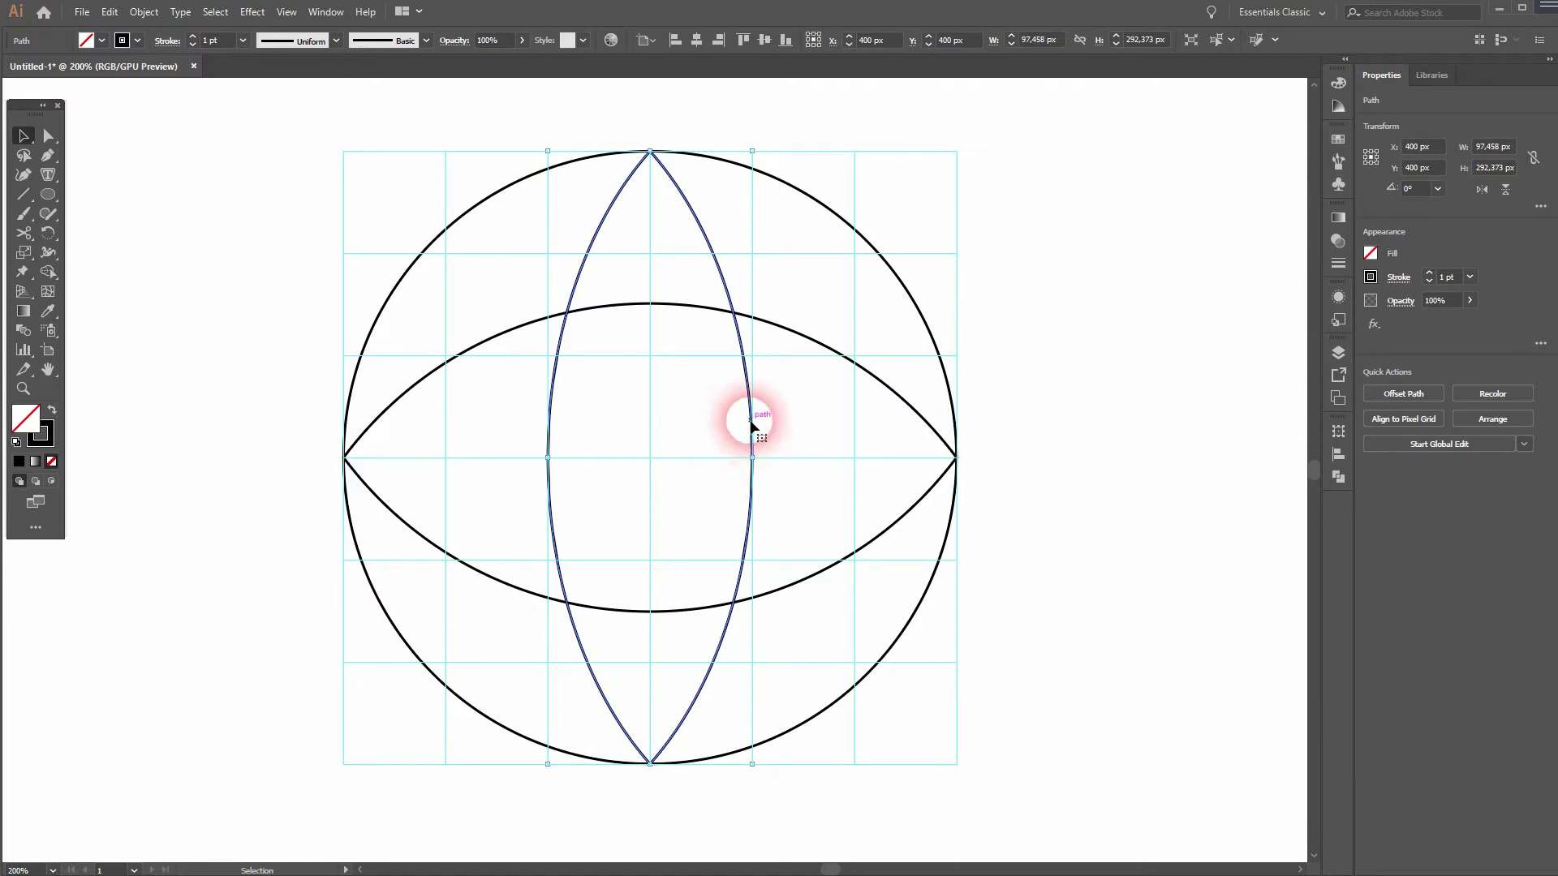
# Add a copy of the lens widened to about 195 px as a second meridian
pyautogui.moveTo(751, 423); pyautogui.dragTo(855, 408)
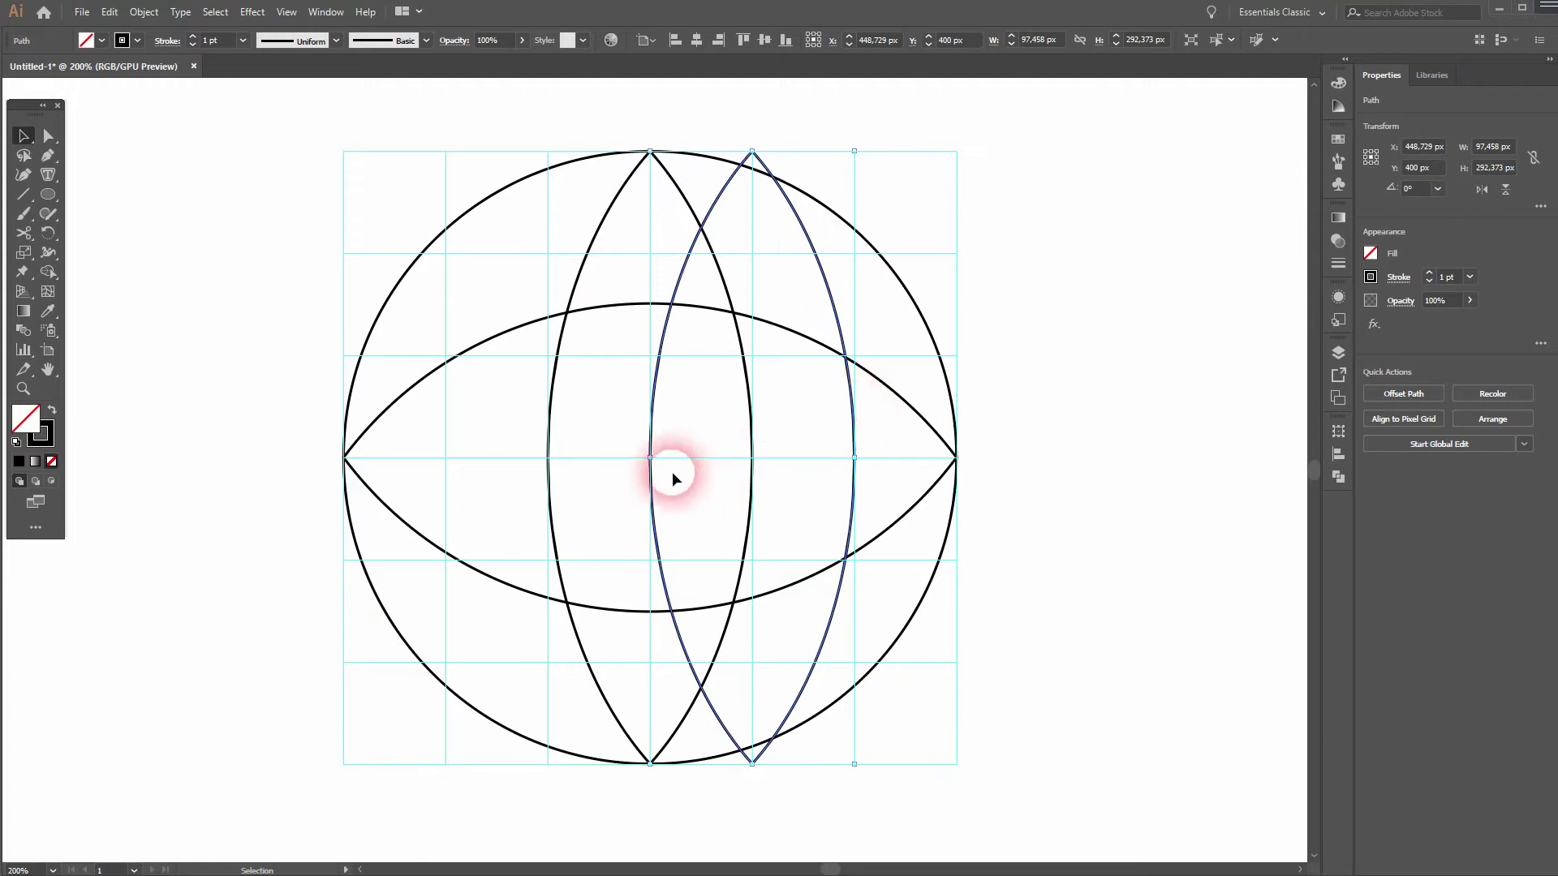
pyautogui.moveTo(657, 467); pyautogui.dragTo(452, 471)
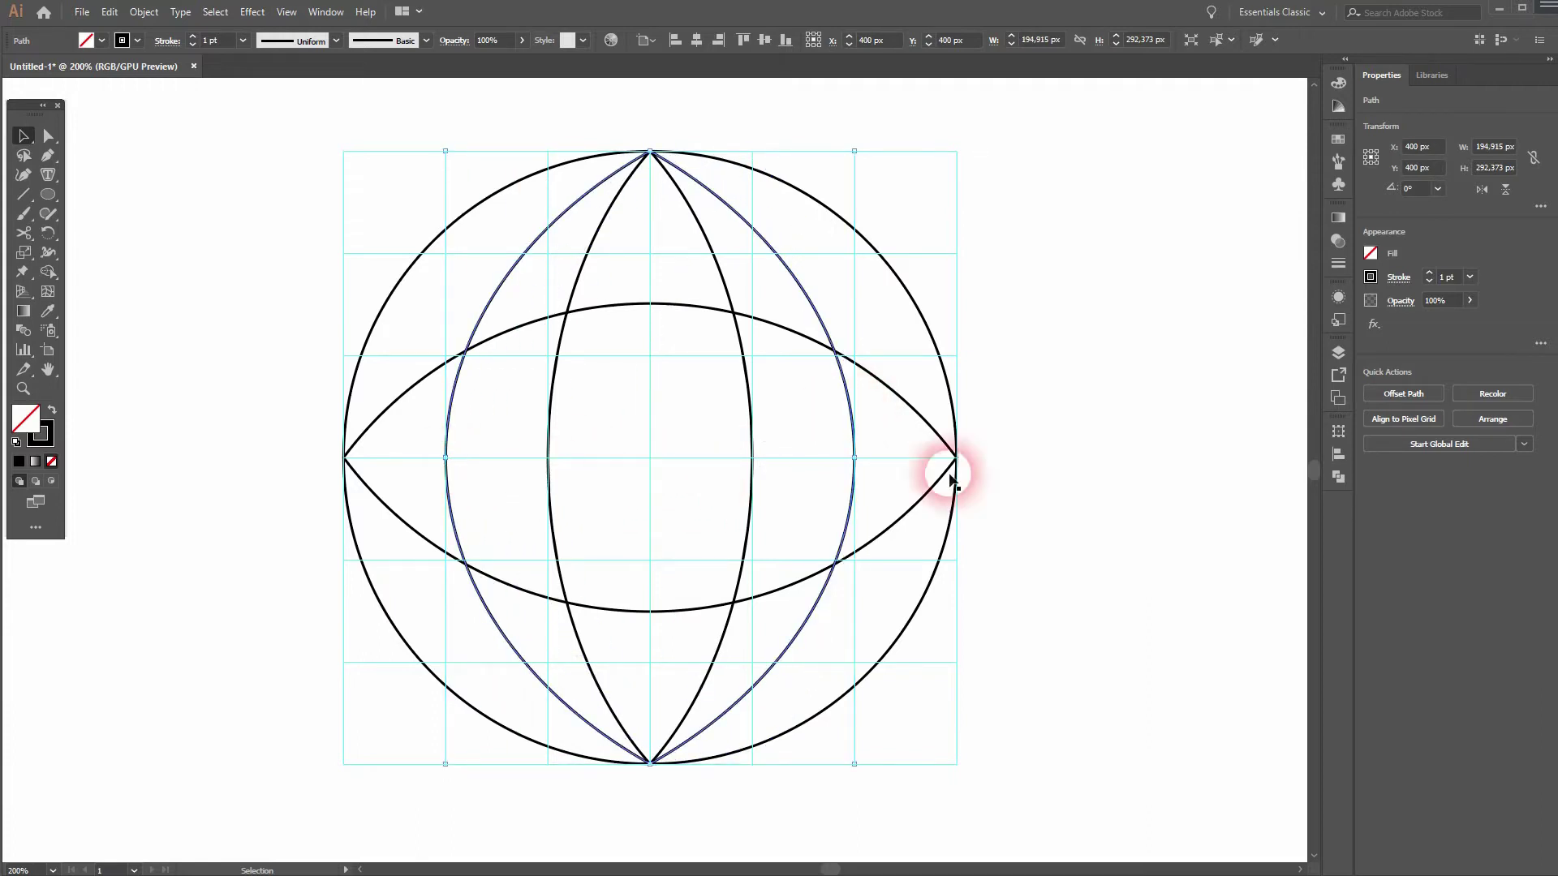
pyautogui.click(1099, 532)
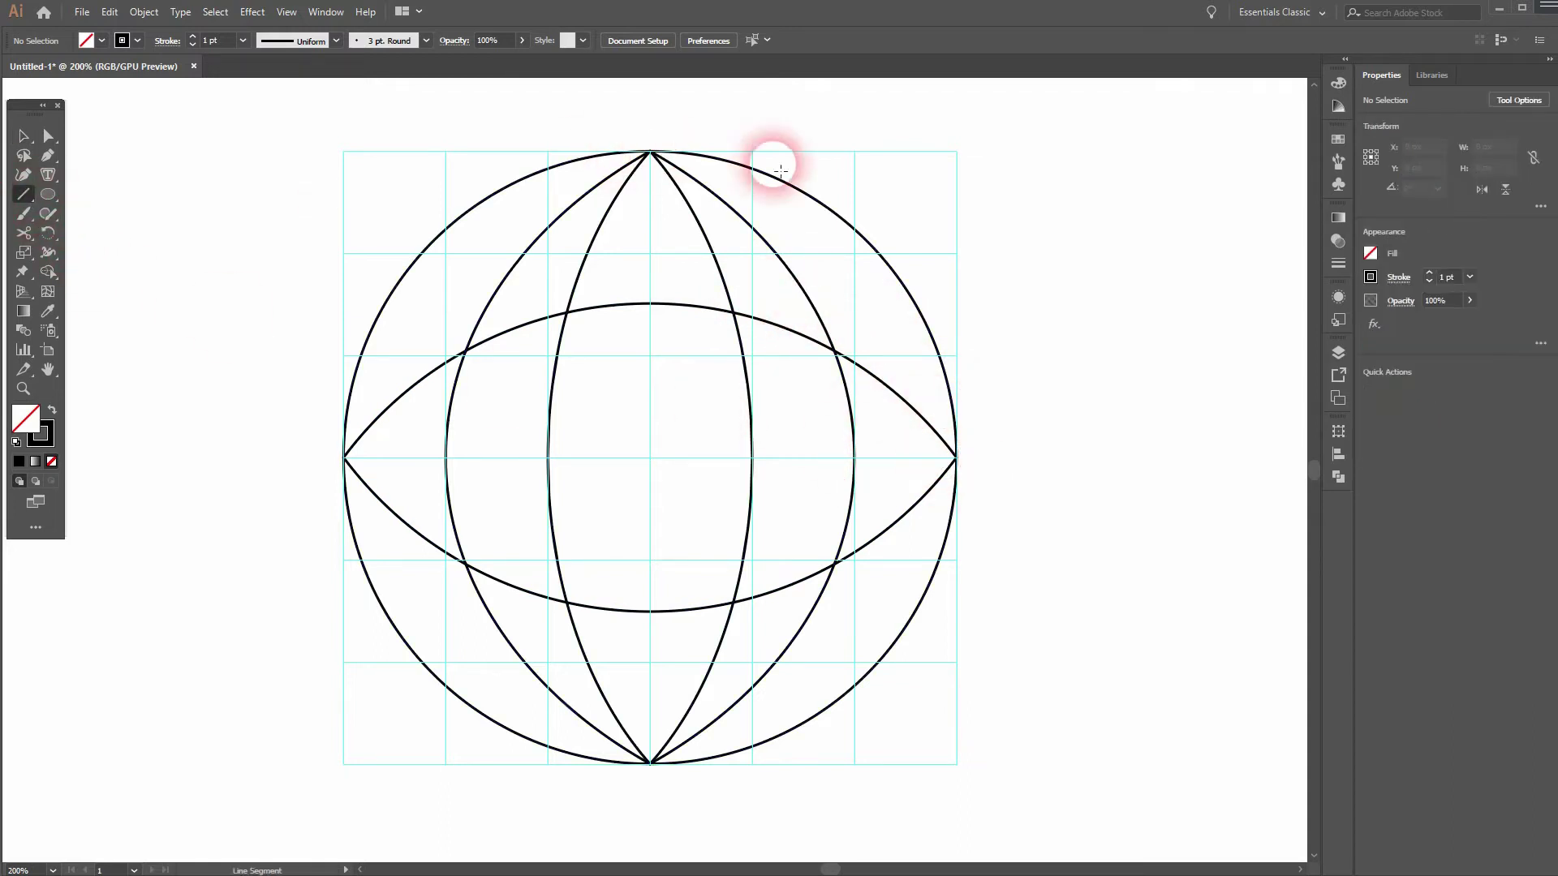
# Draw a vertical line and a horizontal equator line across the circle
pyautogui.moveTo(650, 152); pyautogui.dragTo(650, 763)
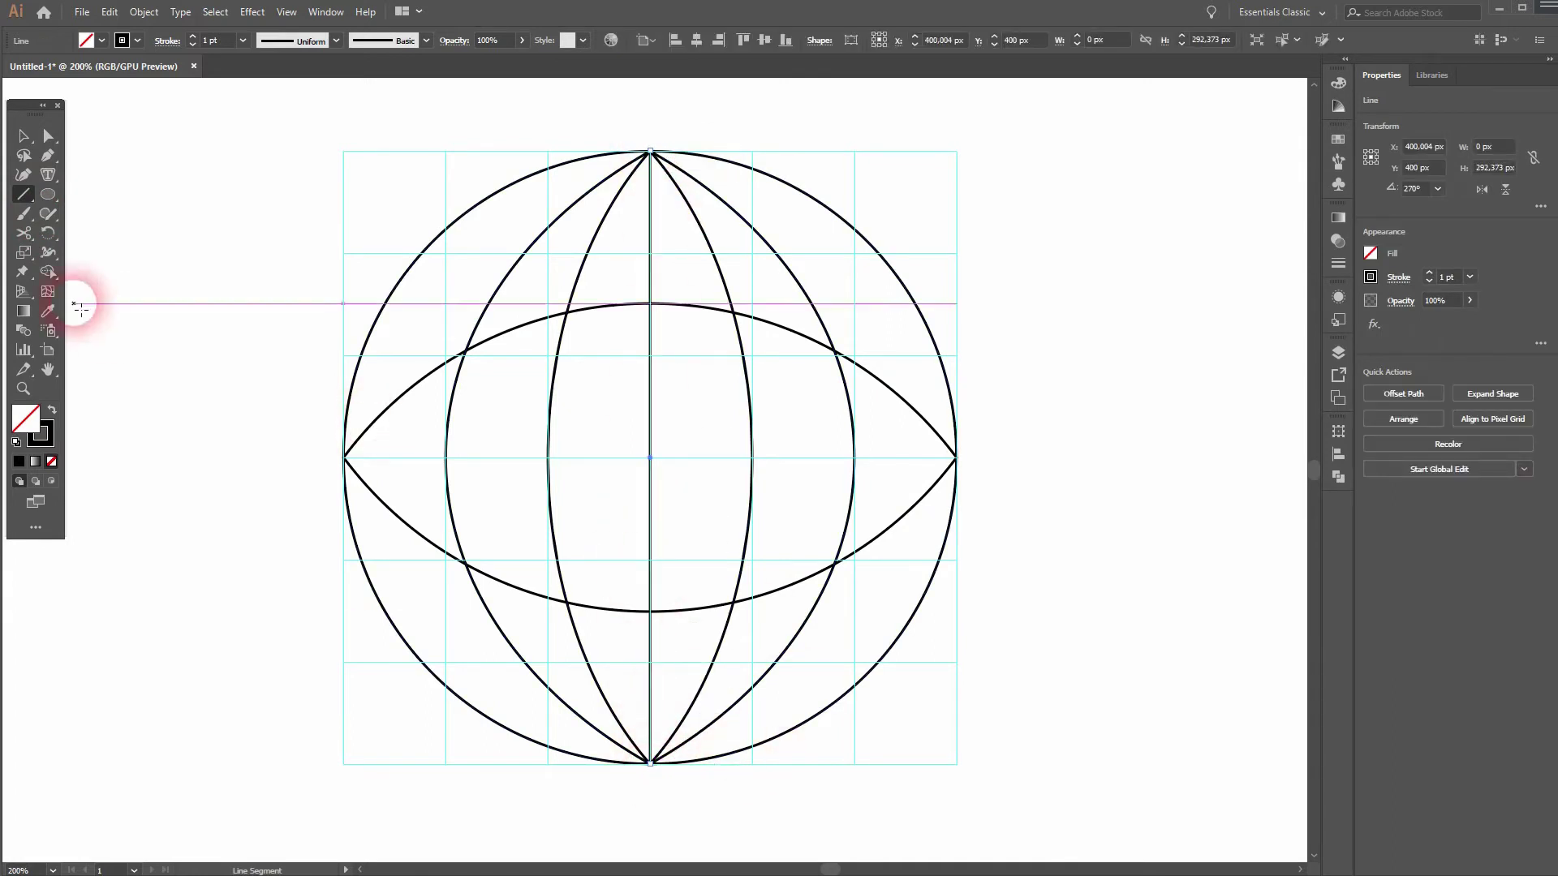
pyautogui.moveTo(348, 459); pyautogui.dragTo(958, 458)
pyautogui.click(24, 135)
pyautogui.click(177, 498)
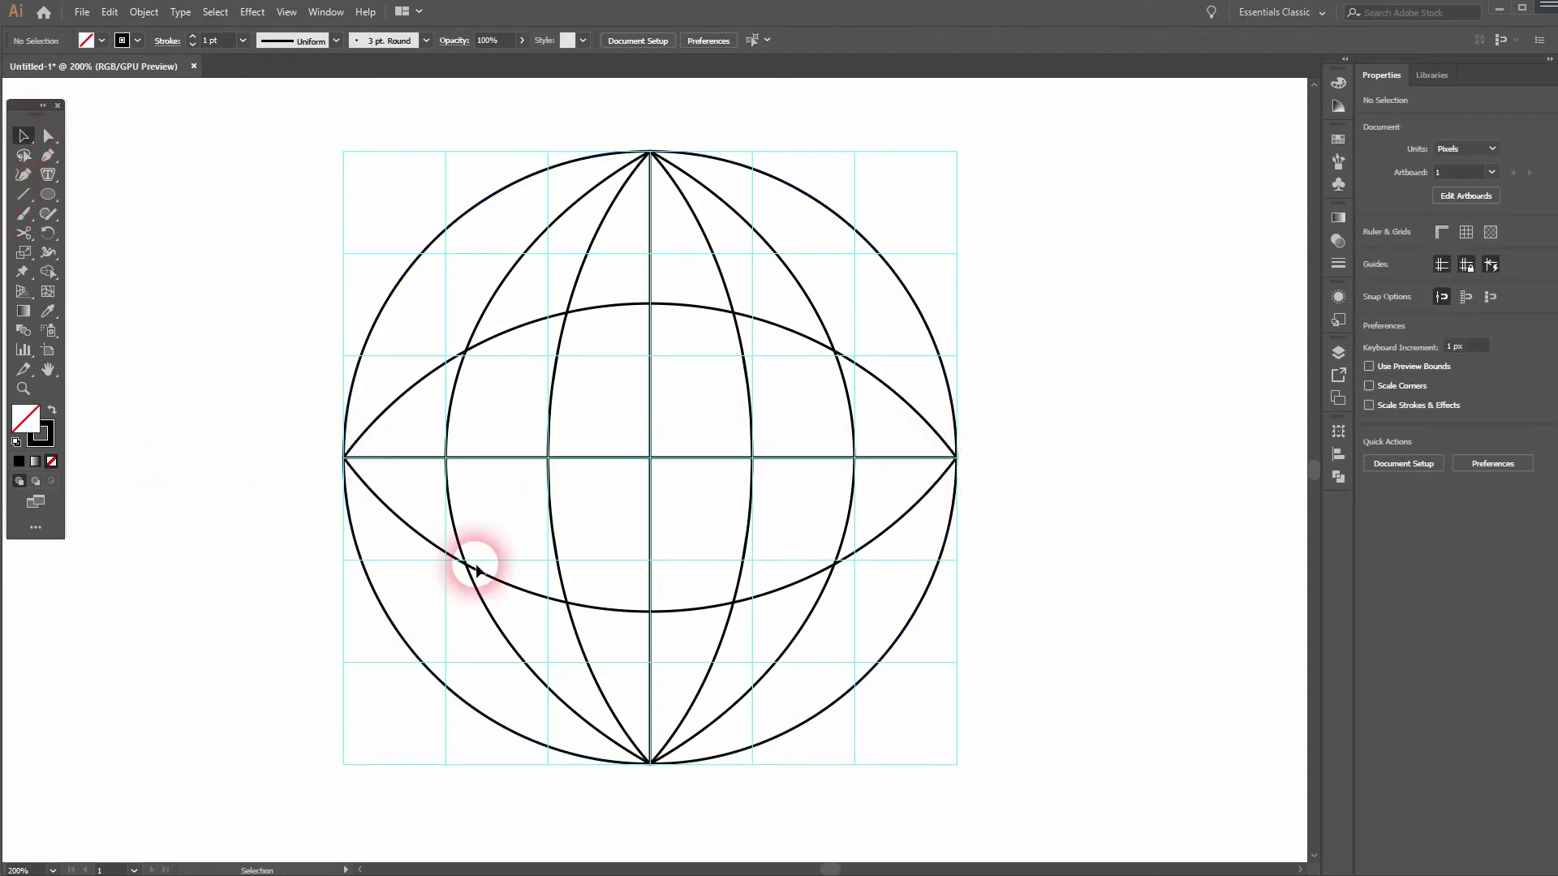
# Flatten the latitude ellipse to about 97 px tall and copy it upward and downward
pyautogui.click(693, 306)
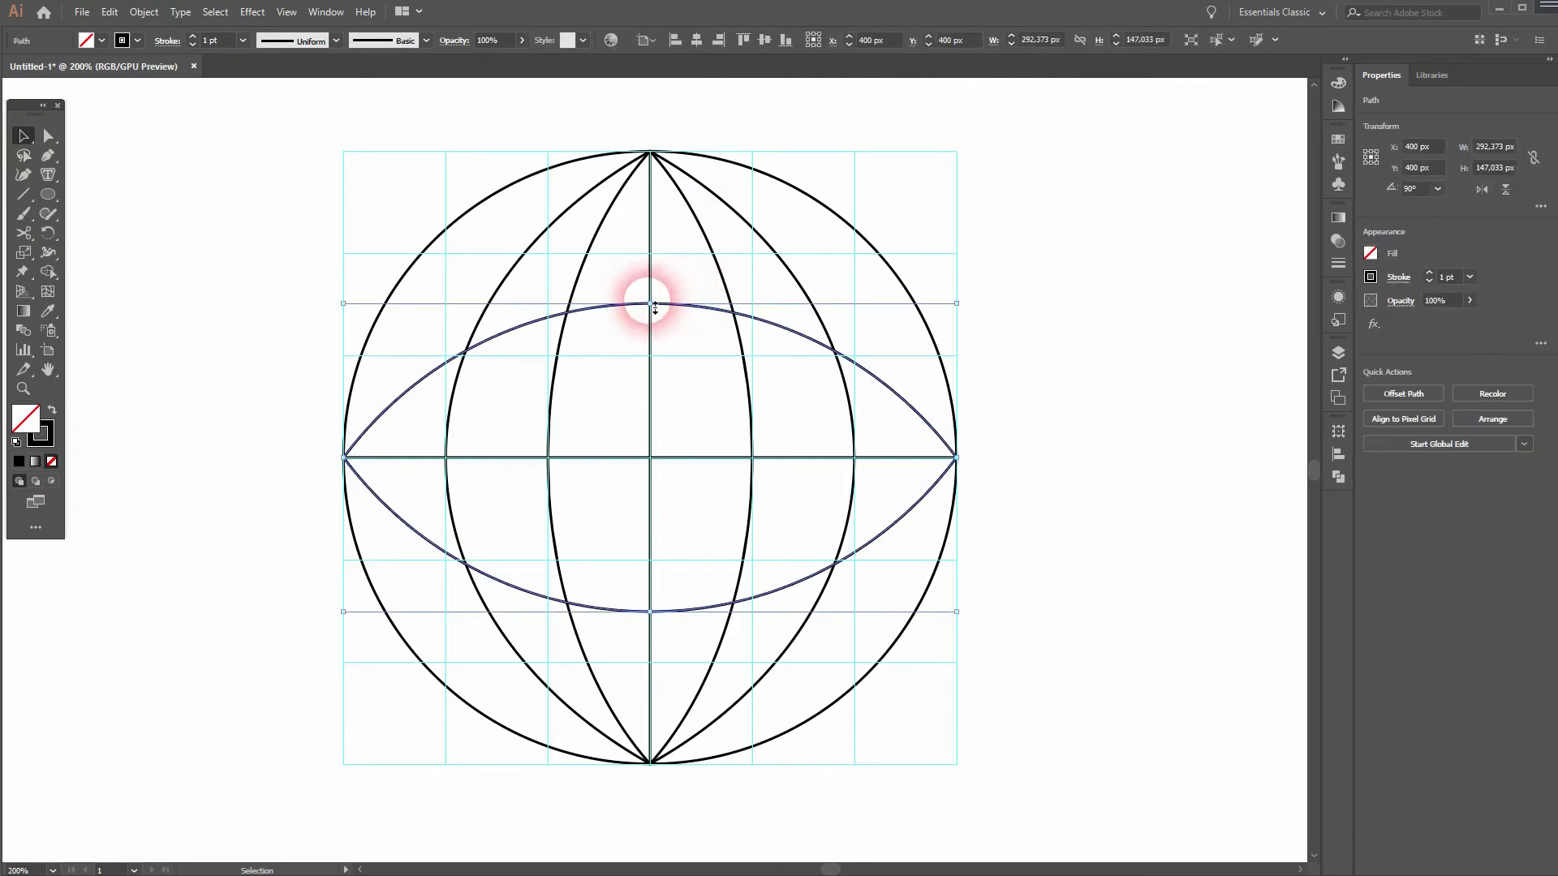
pyautogui.moveTo(649, 303); pyautogui.dragTo(660, 362)
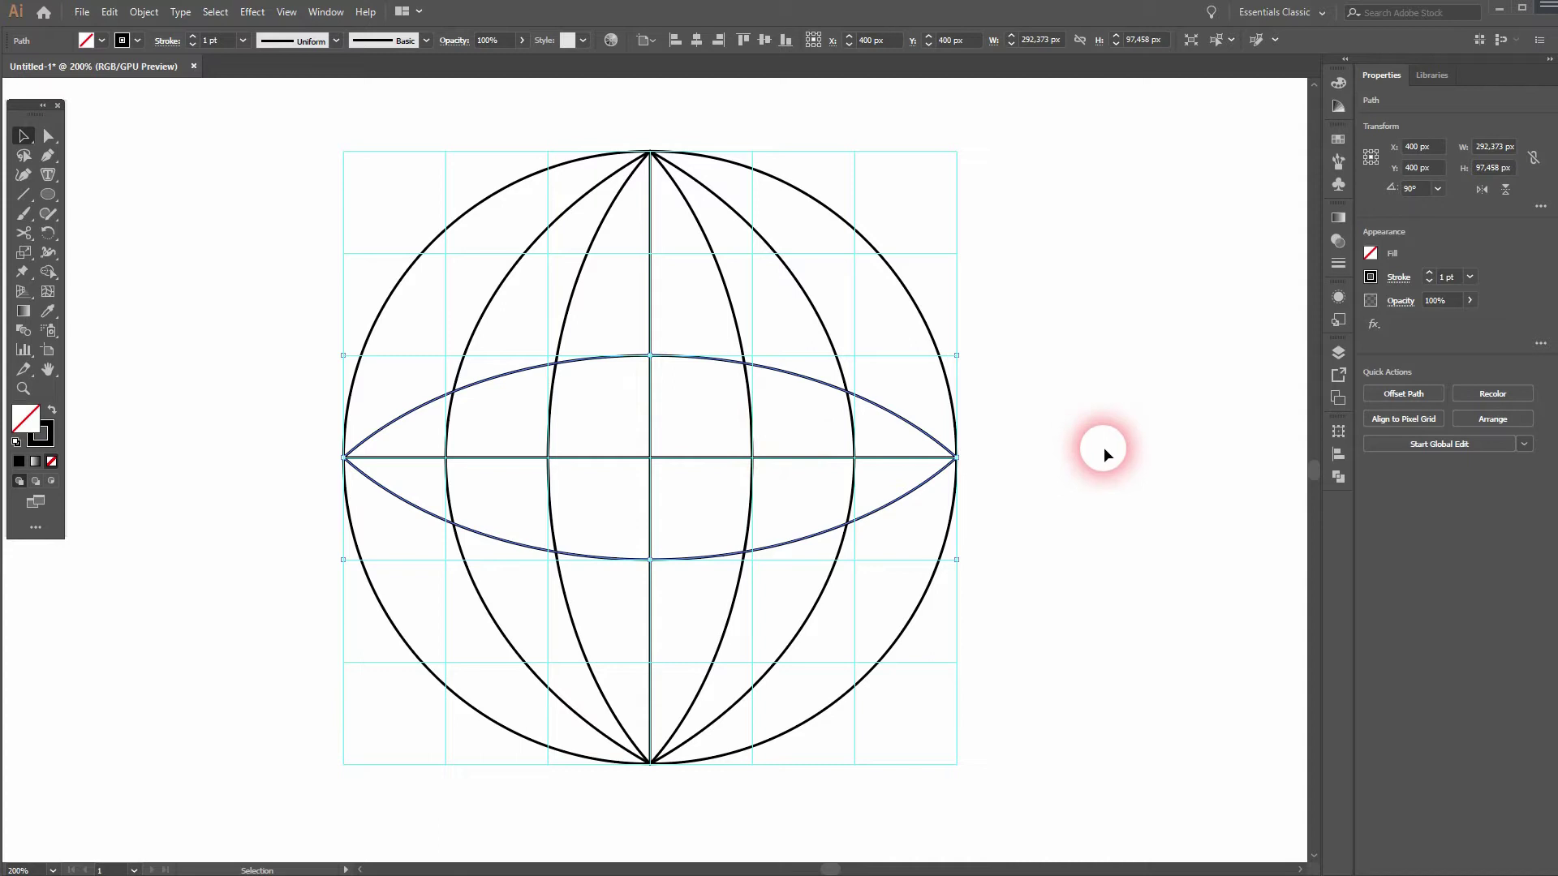
pyautogui.click(1105, 449)
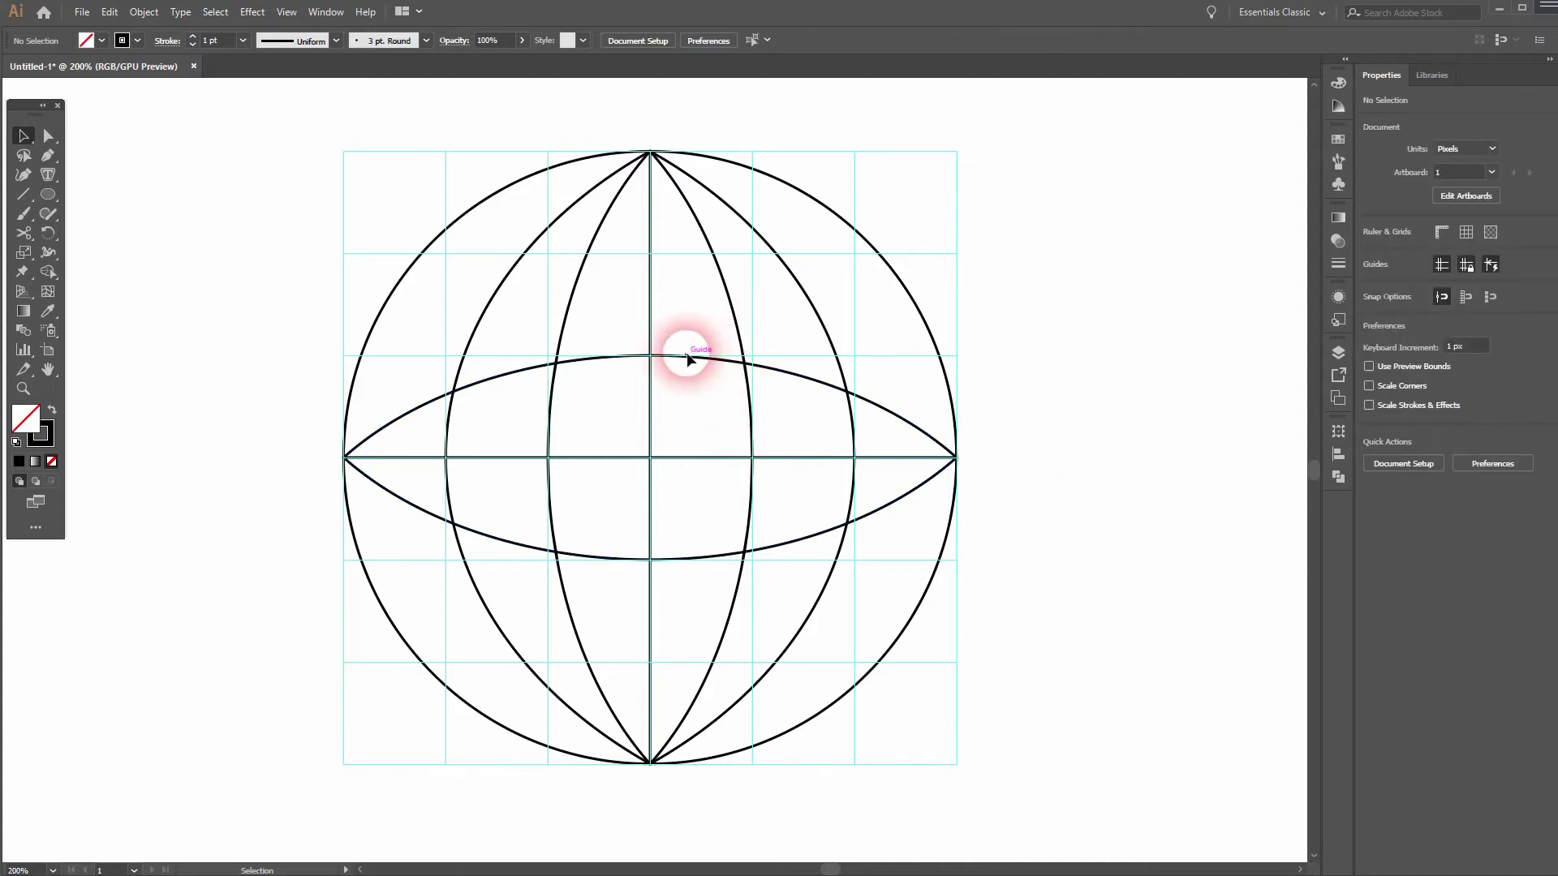
pyautogui.moveTo(661, 358); pyautogui.dragTo(725, 276)
pyautogui.moveTo(656, 449); pyautogui.dragTo(660, 653)
# Delete the lower ellipse copy and the middle latitude ellipse
pyautogui.scroll(-1, 1110, 483)
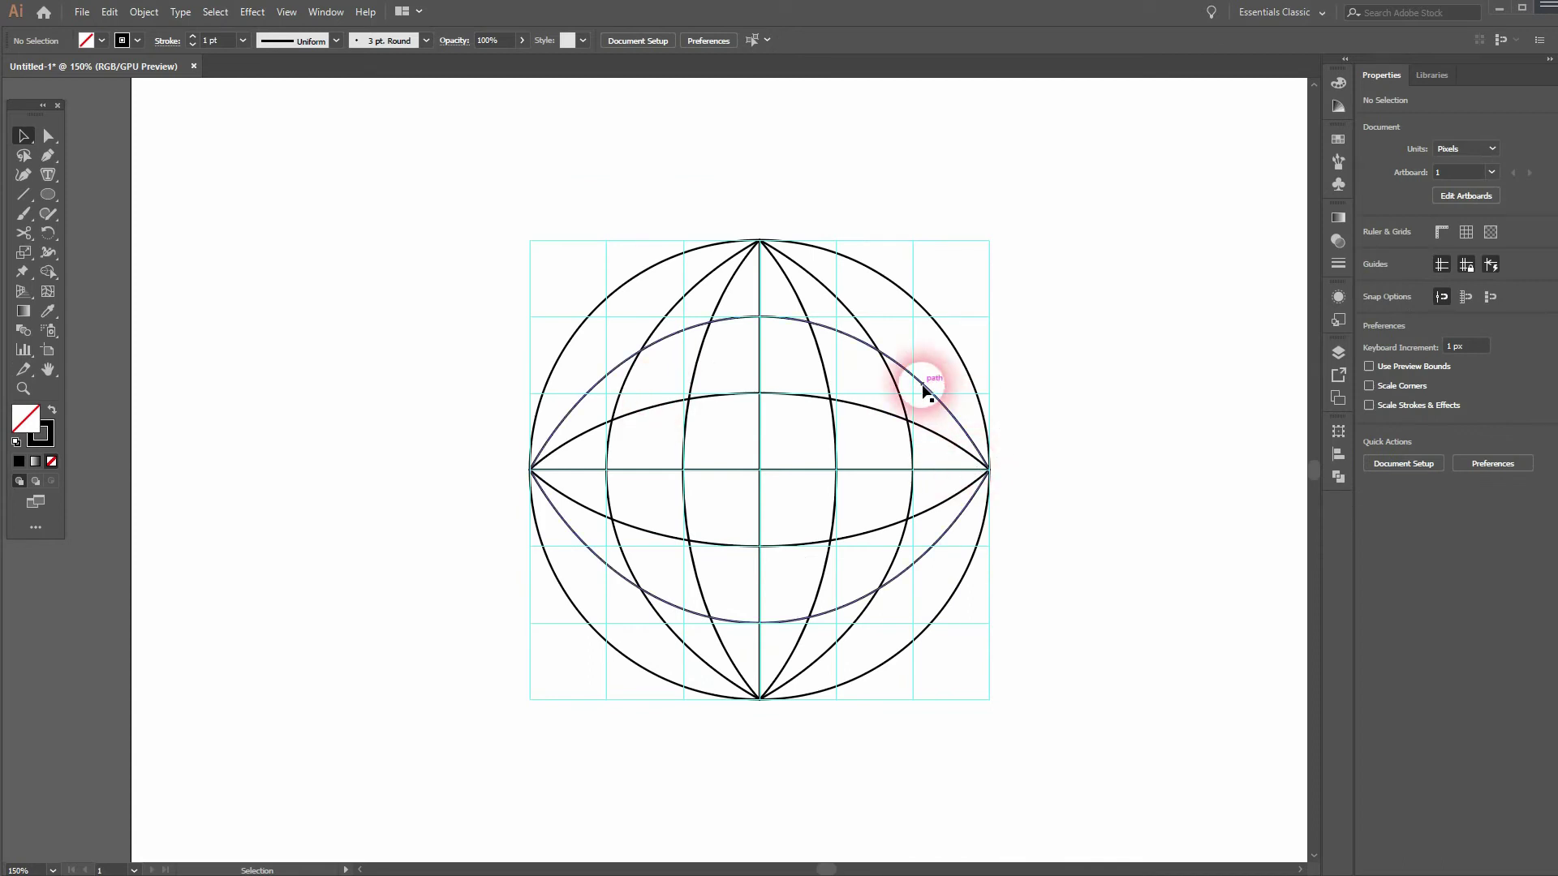
pyautogui.click(650, 325)
pyautogui.press('Delete')
pyautogui.click(956, 438)
pyautogui.press('Delete')
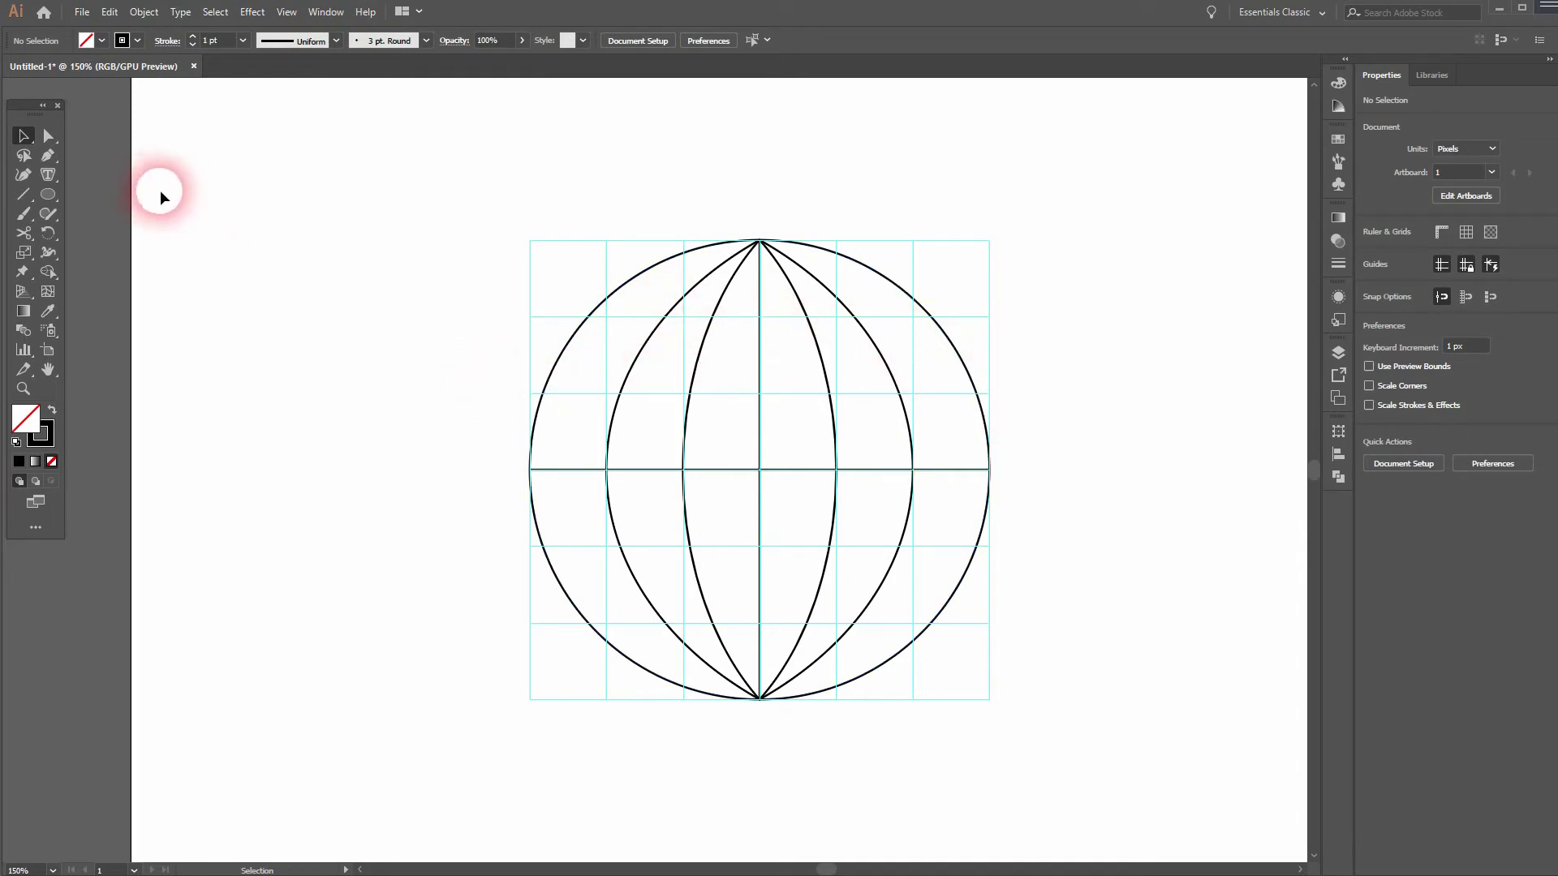
# Draw a straight line across the upper globe and bend it into an upward arc
pyautogui.click(24, 196)
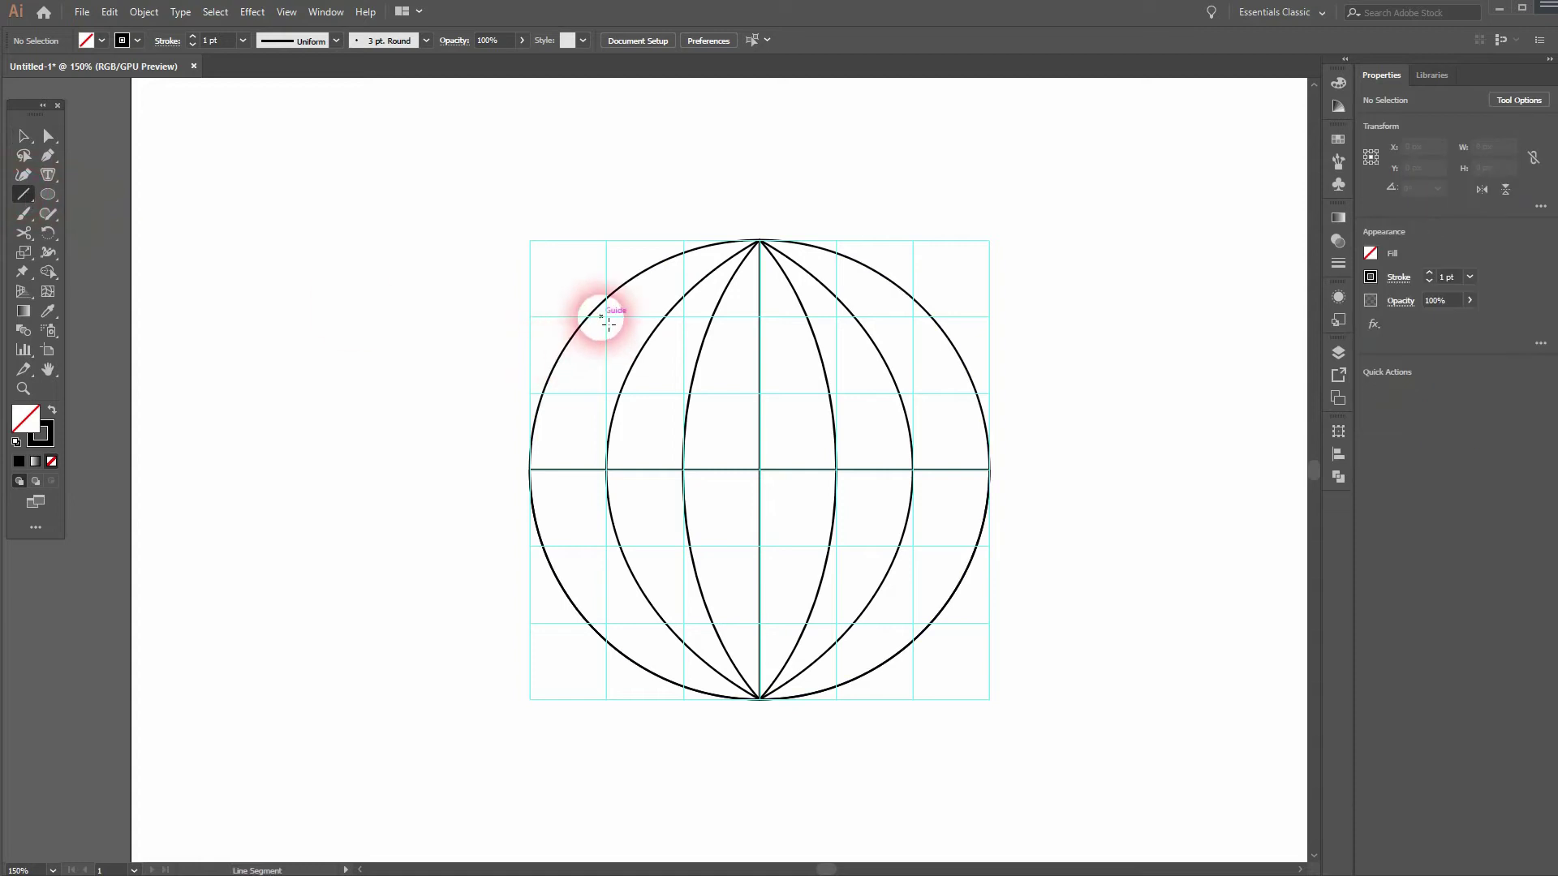
pyautogui.moveTo(597, 323); pyautogui.dragTo(939, 325)
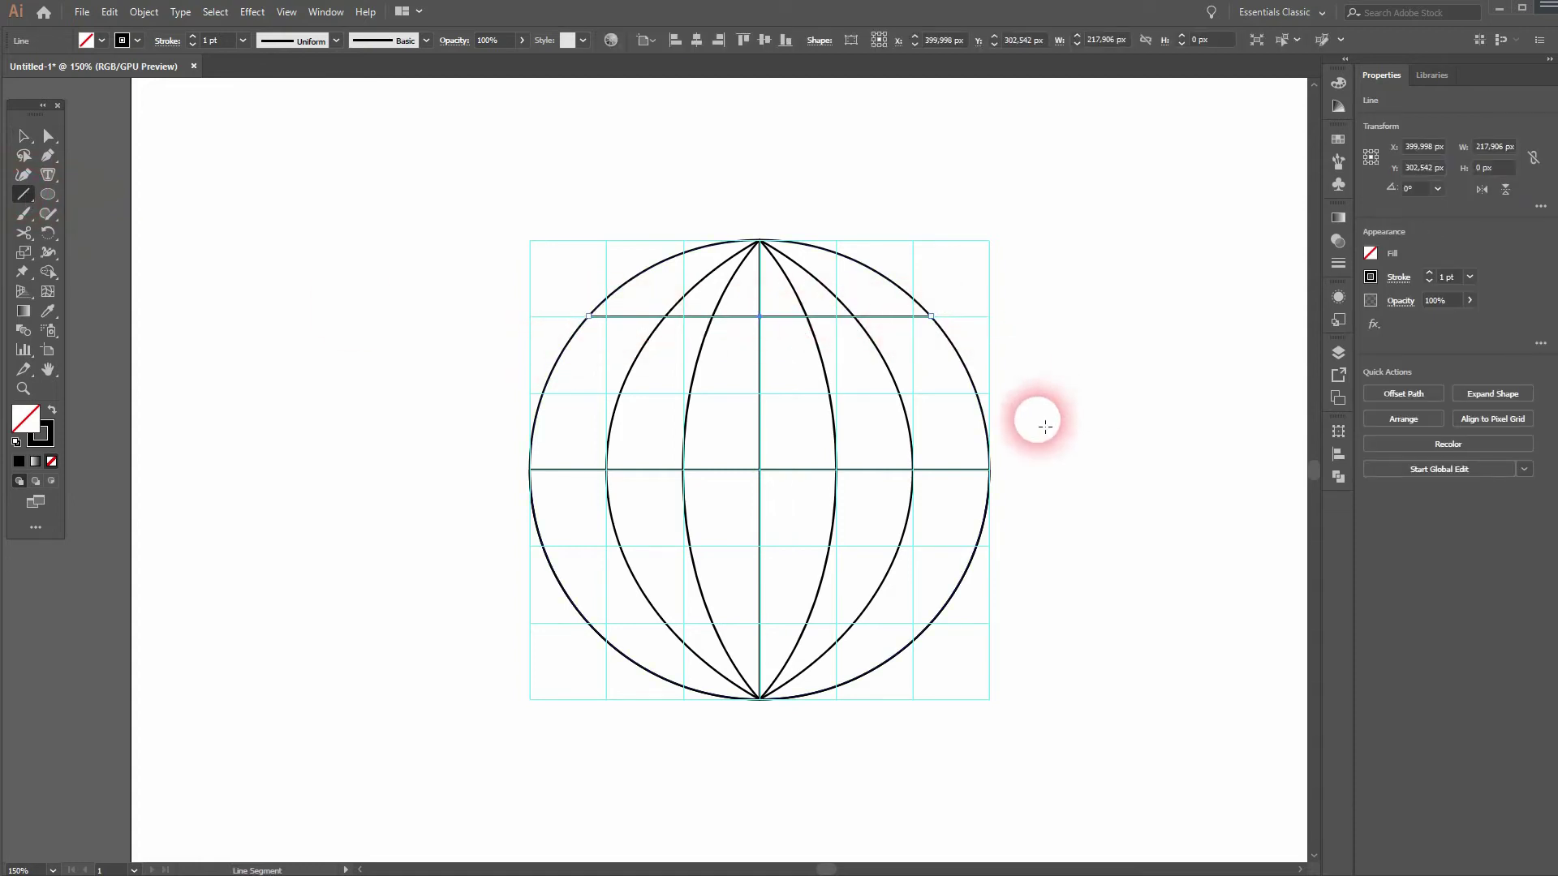
pyautogui.click(47, 139)
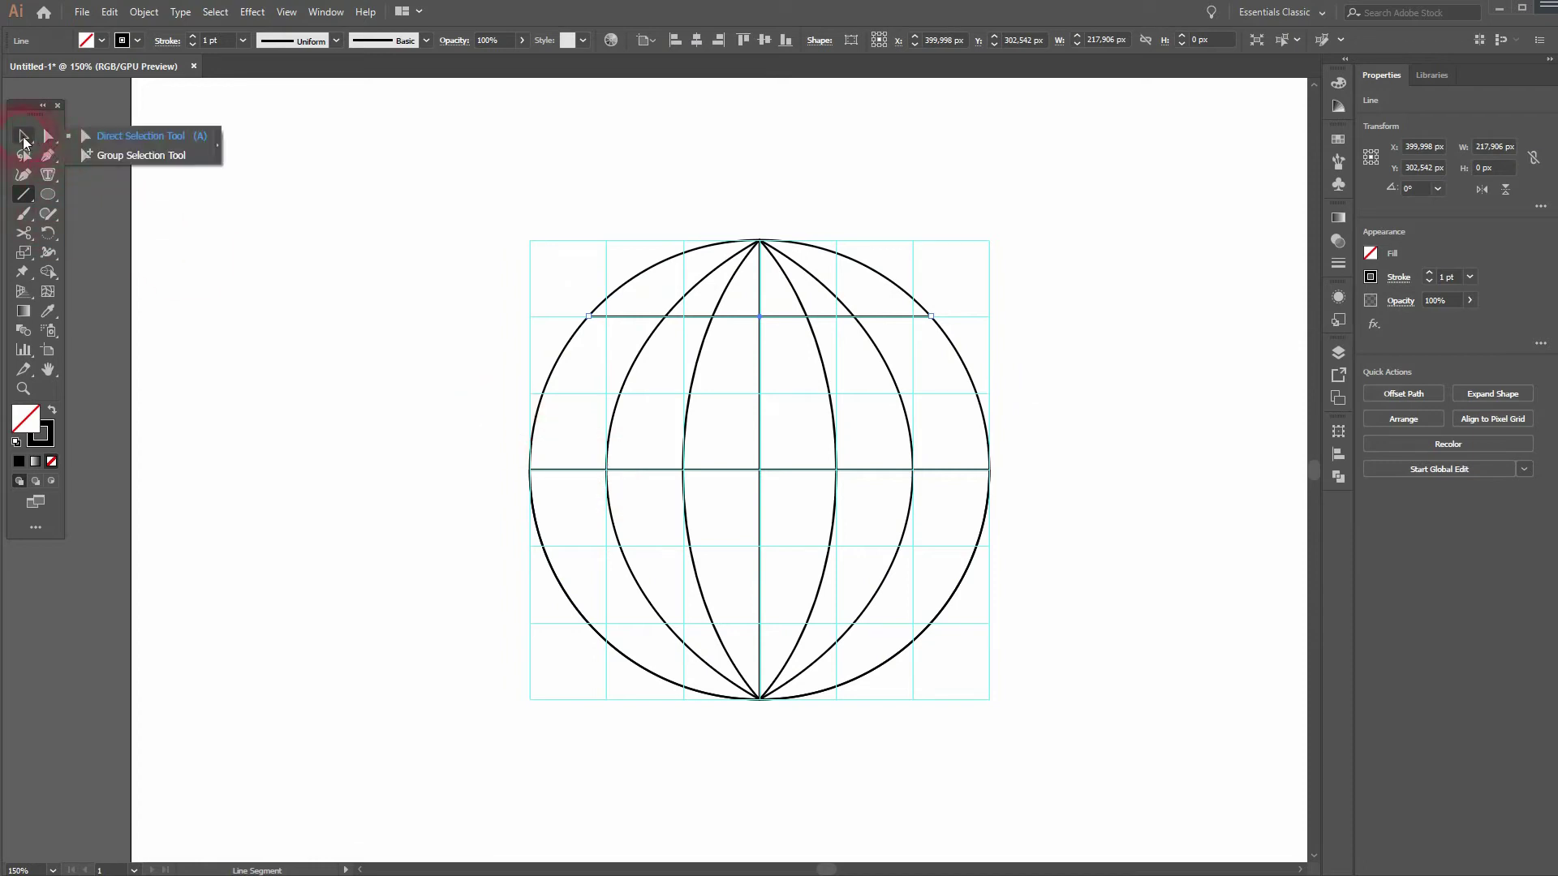
pyautogui.click(18, 134)
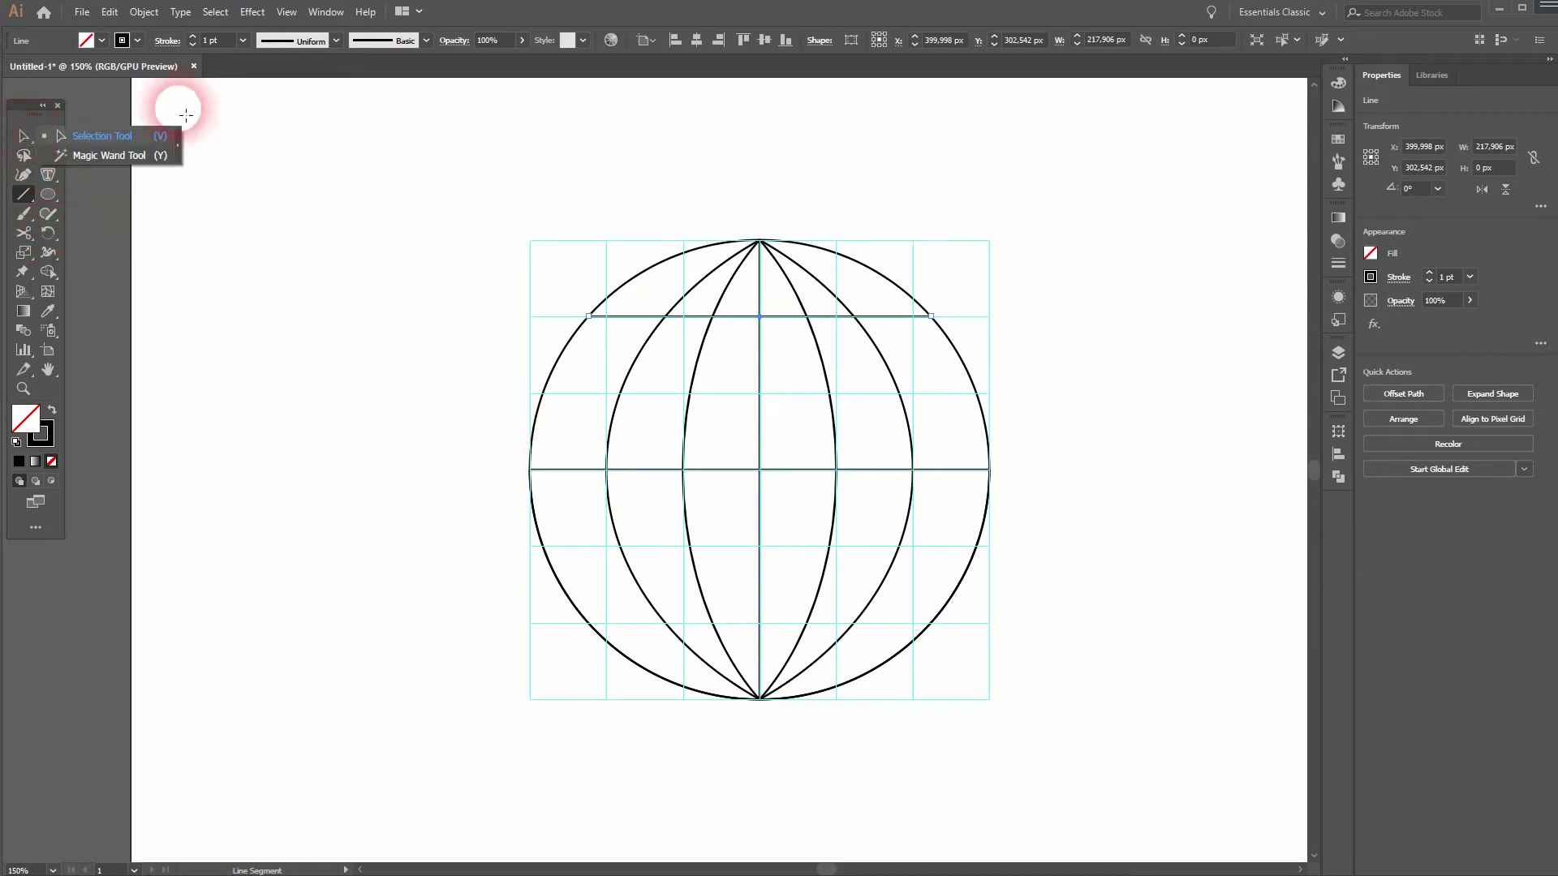
pyautogui.click(459, 60)
pyautogui.click(47, 157)
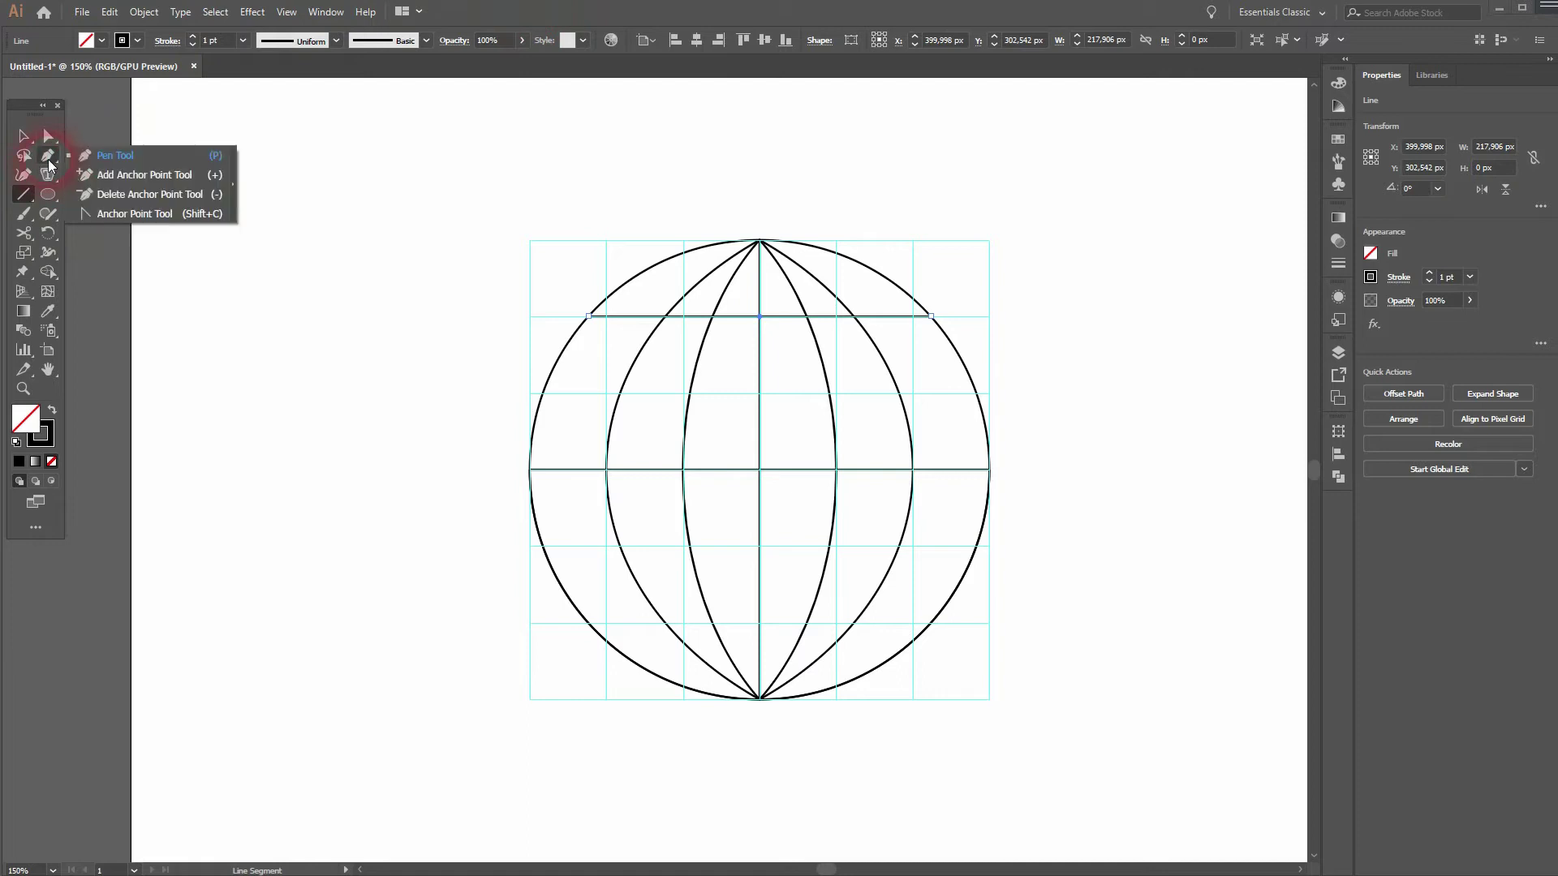
pyautogui.click(175, 215)
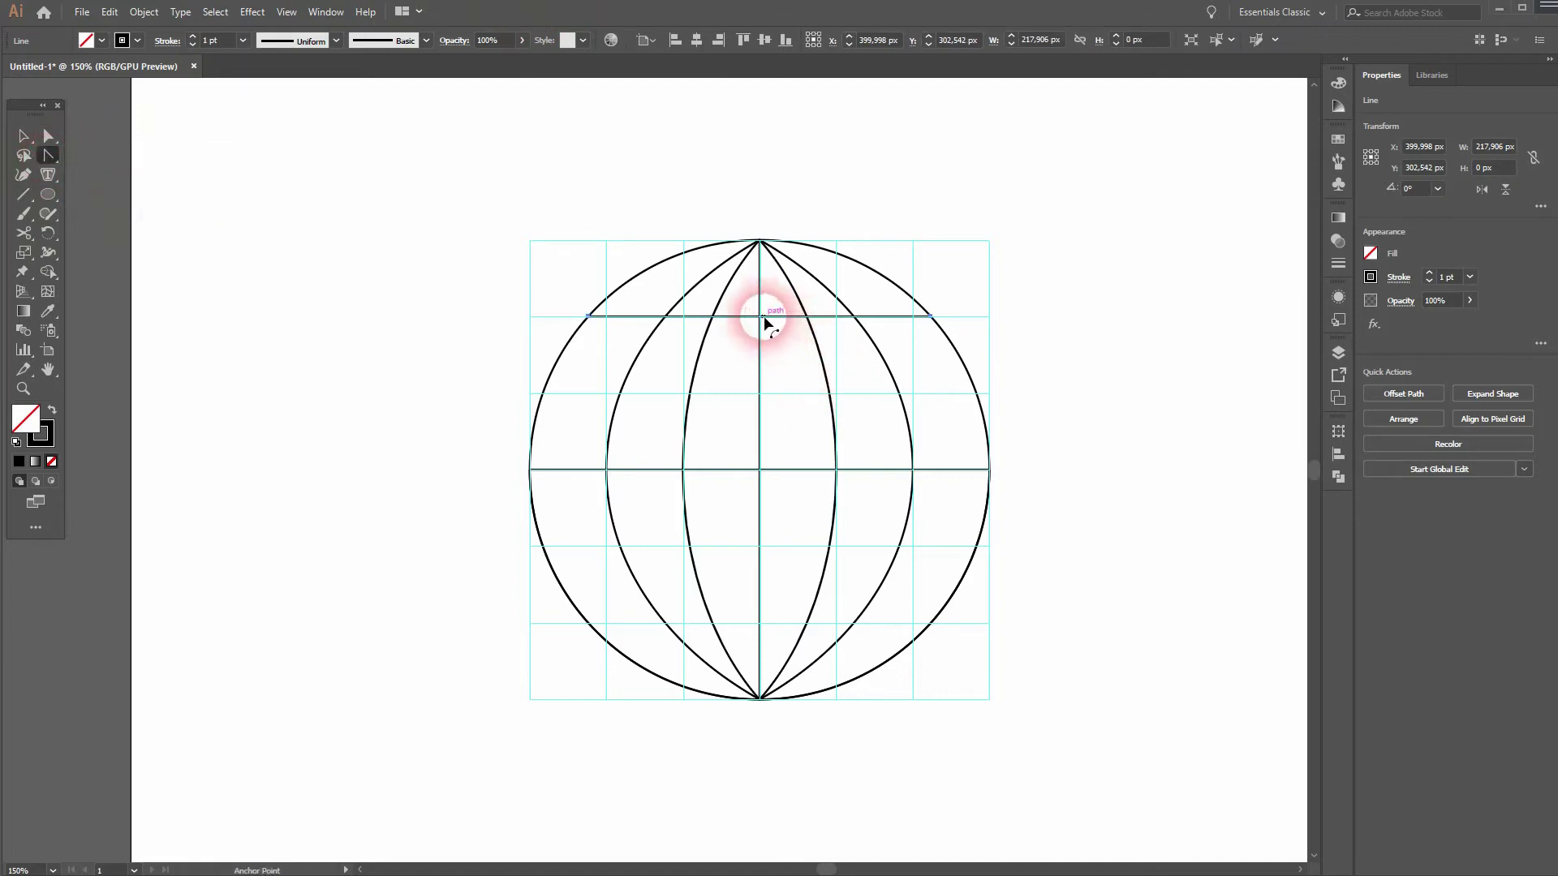
pyautogui.moveTo(762, 315); pyautogui.dragTo(762, 291)
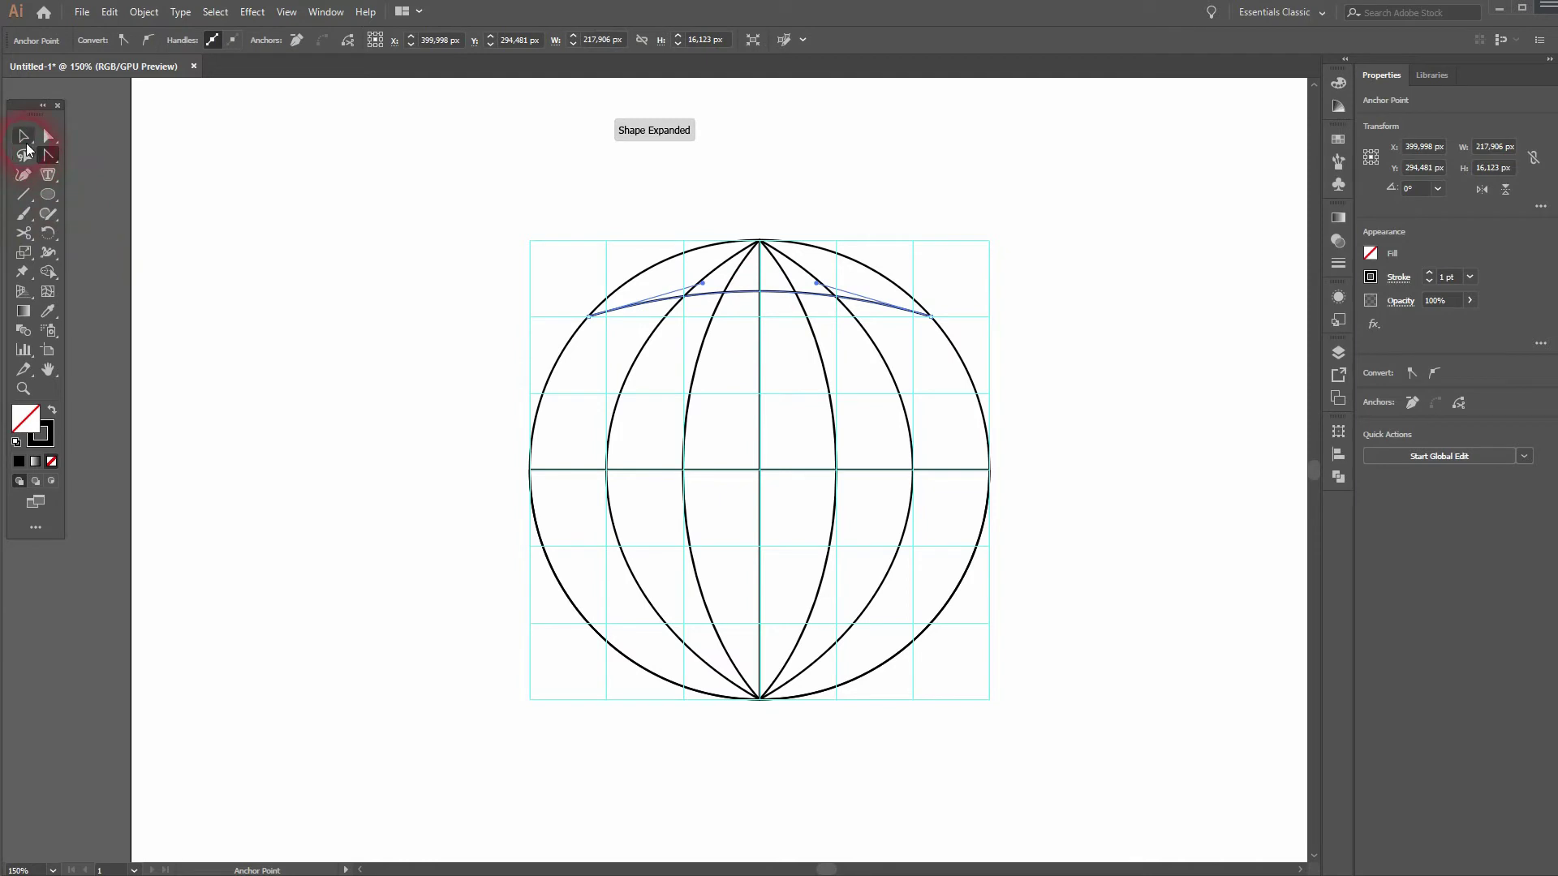
# Copy the top arc about 214 px down into the lower globe
pyautogui.click(27, 144)
pyautogui.click(771, 294)
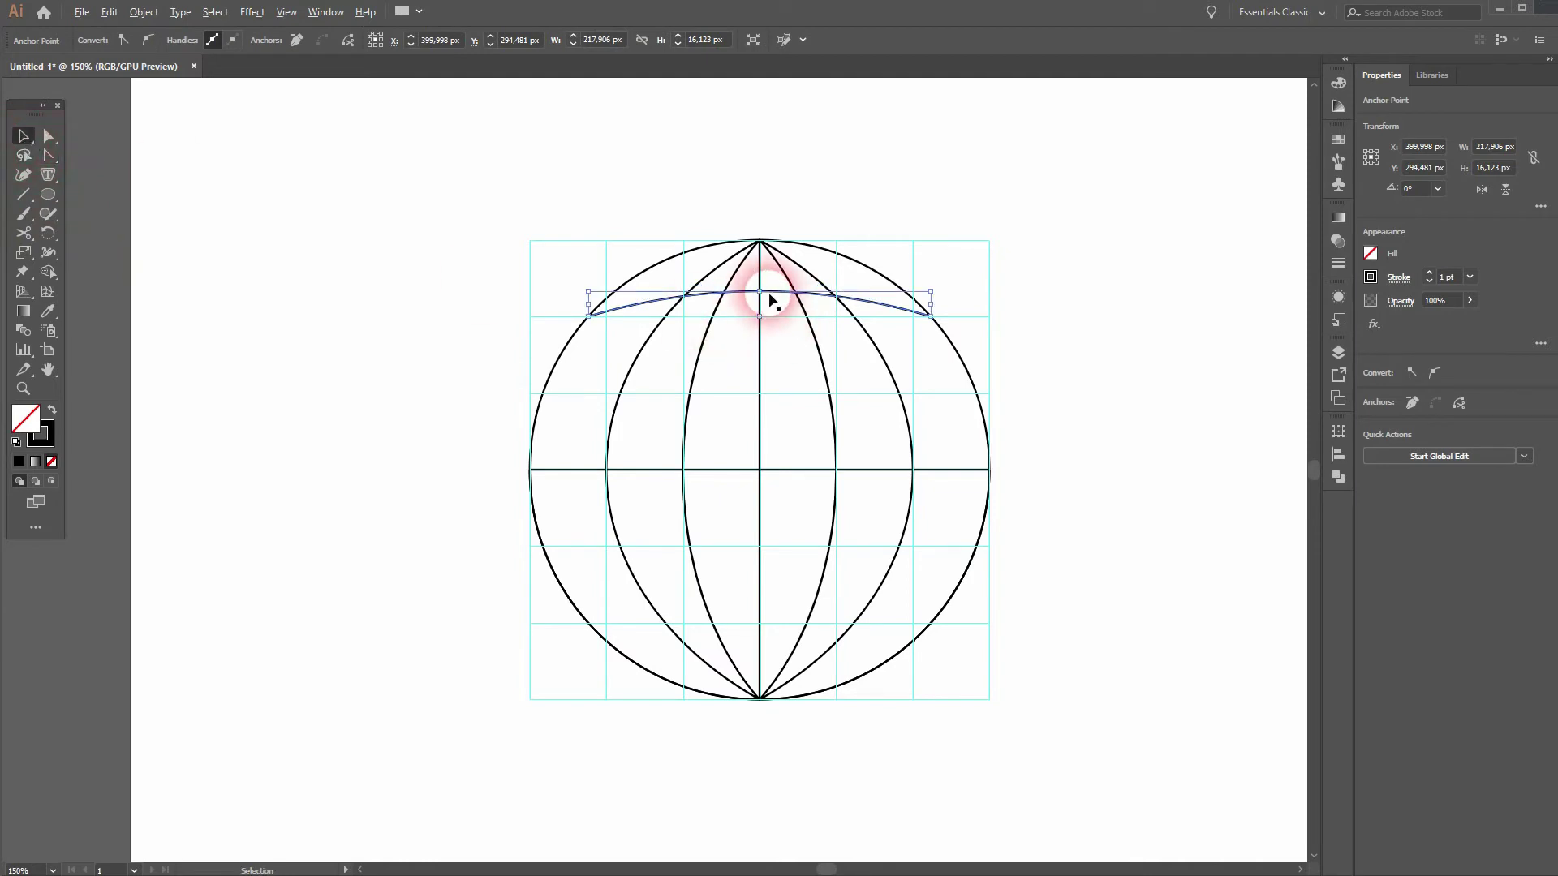
pyautogui.moveTo(770, 295); pyautogui.dragTo(762, 604)
# Reflect the bottom arc across the horizontal axis so it bows downward
pyautogui.rightClick(786, 599)
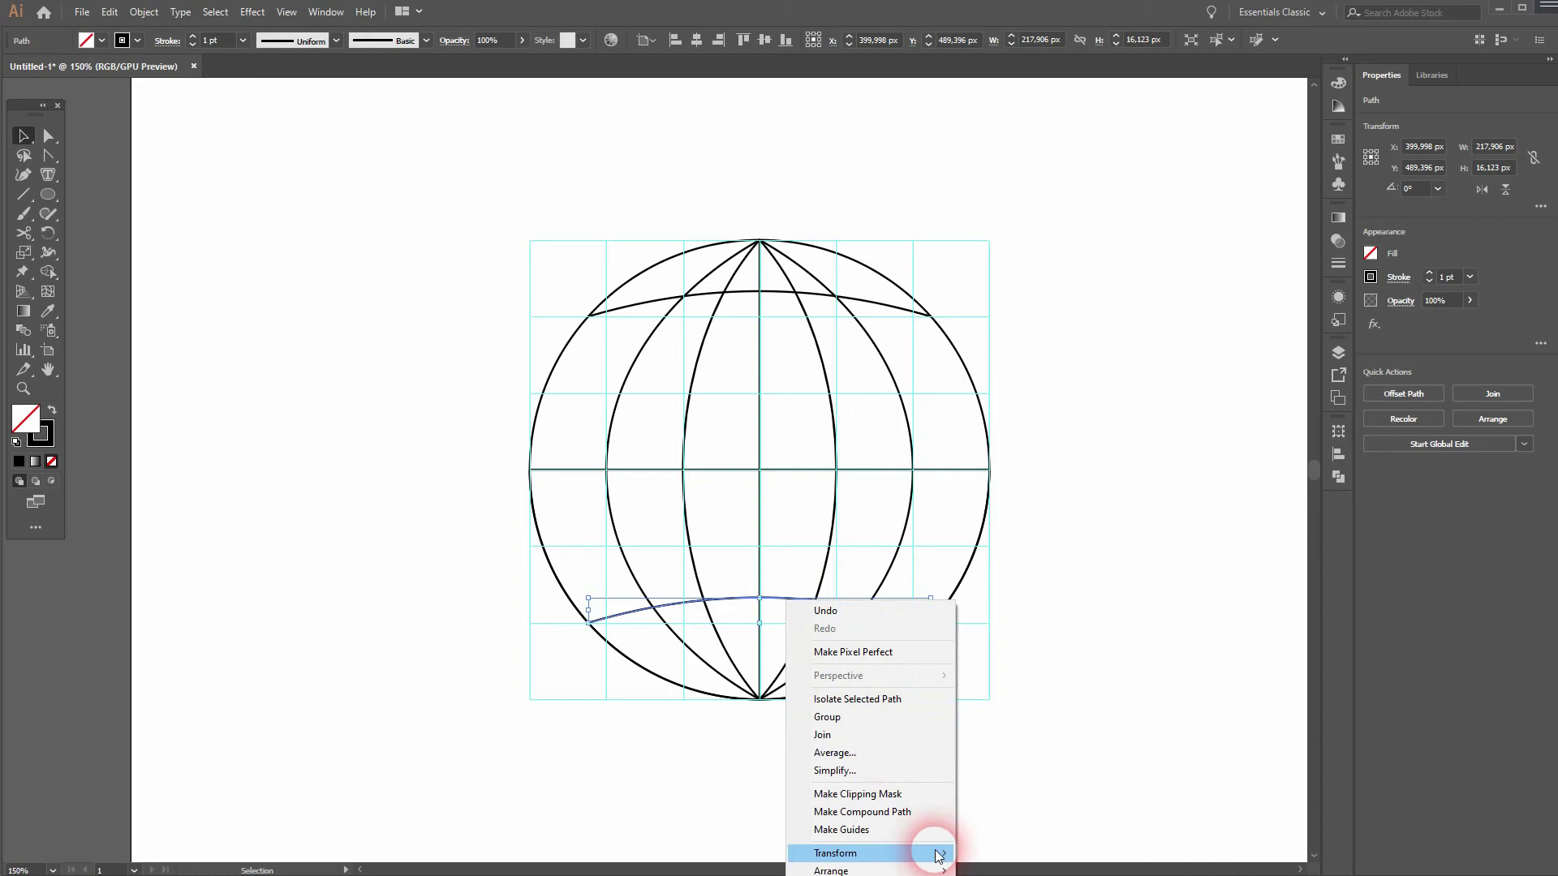
pyautogui.click(1165, 667)
pyautogui.scroll(-5, 1114, 365)
pyautogui.rightClick(759, 262)
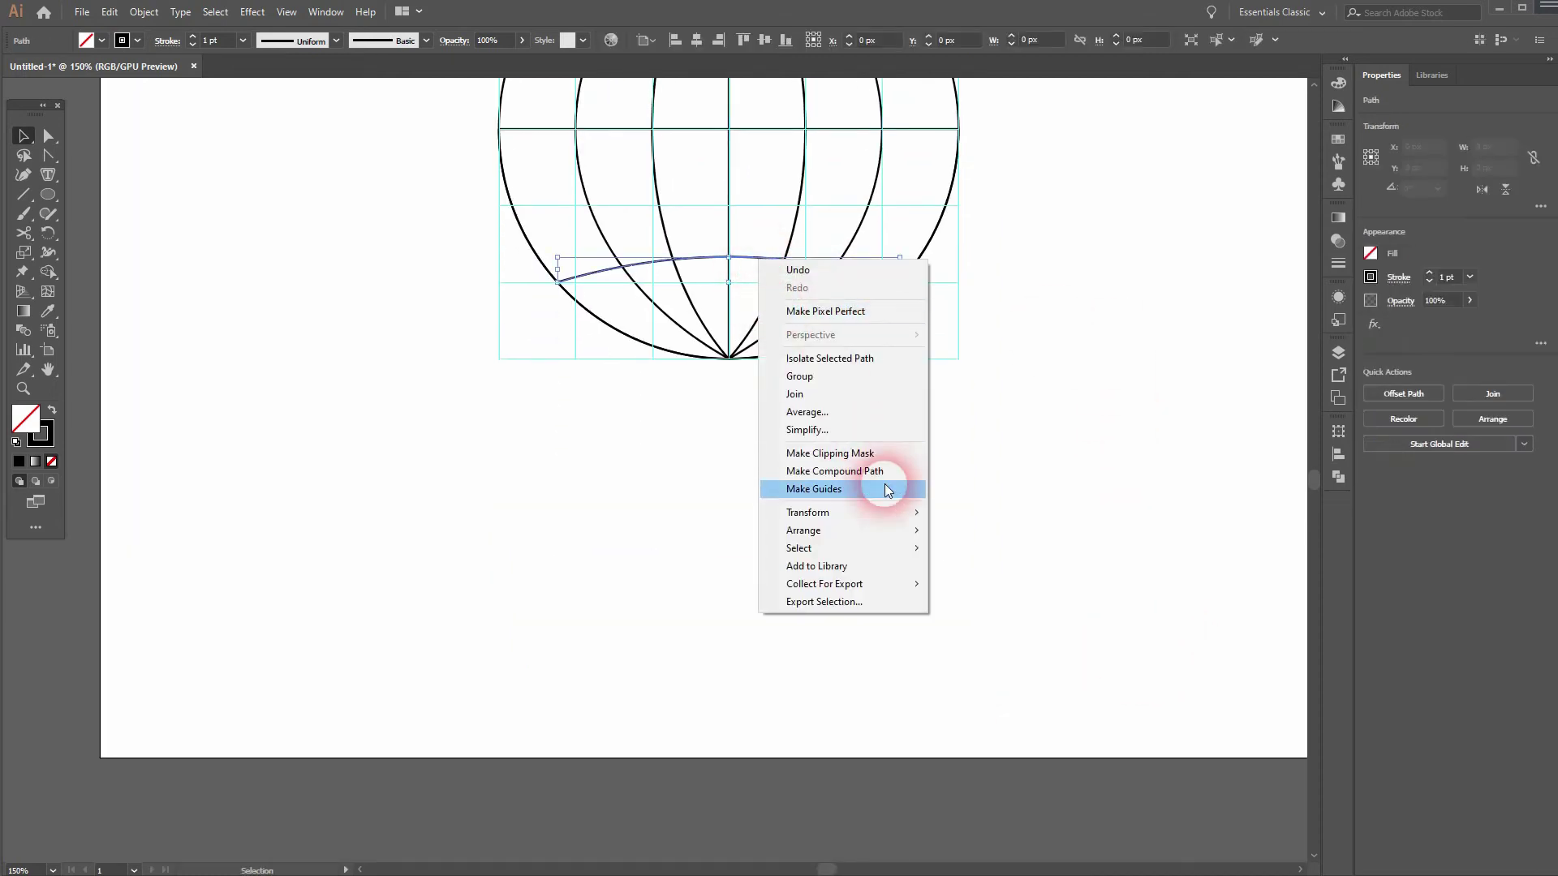
pyautogui.moveTo(899, 511)
pyautogui.click(1021, 578)
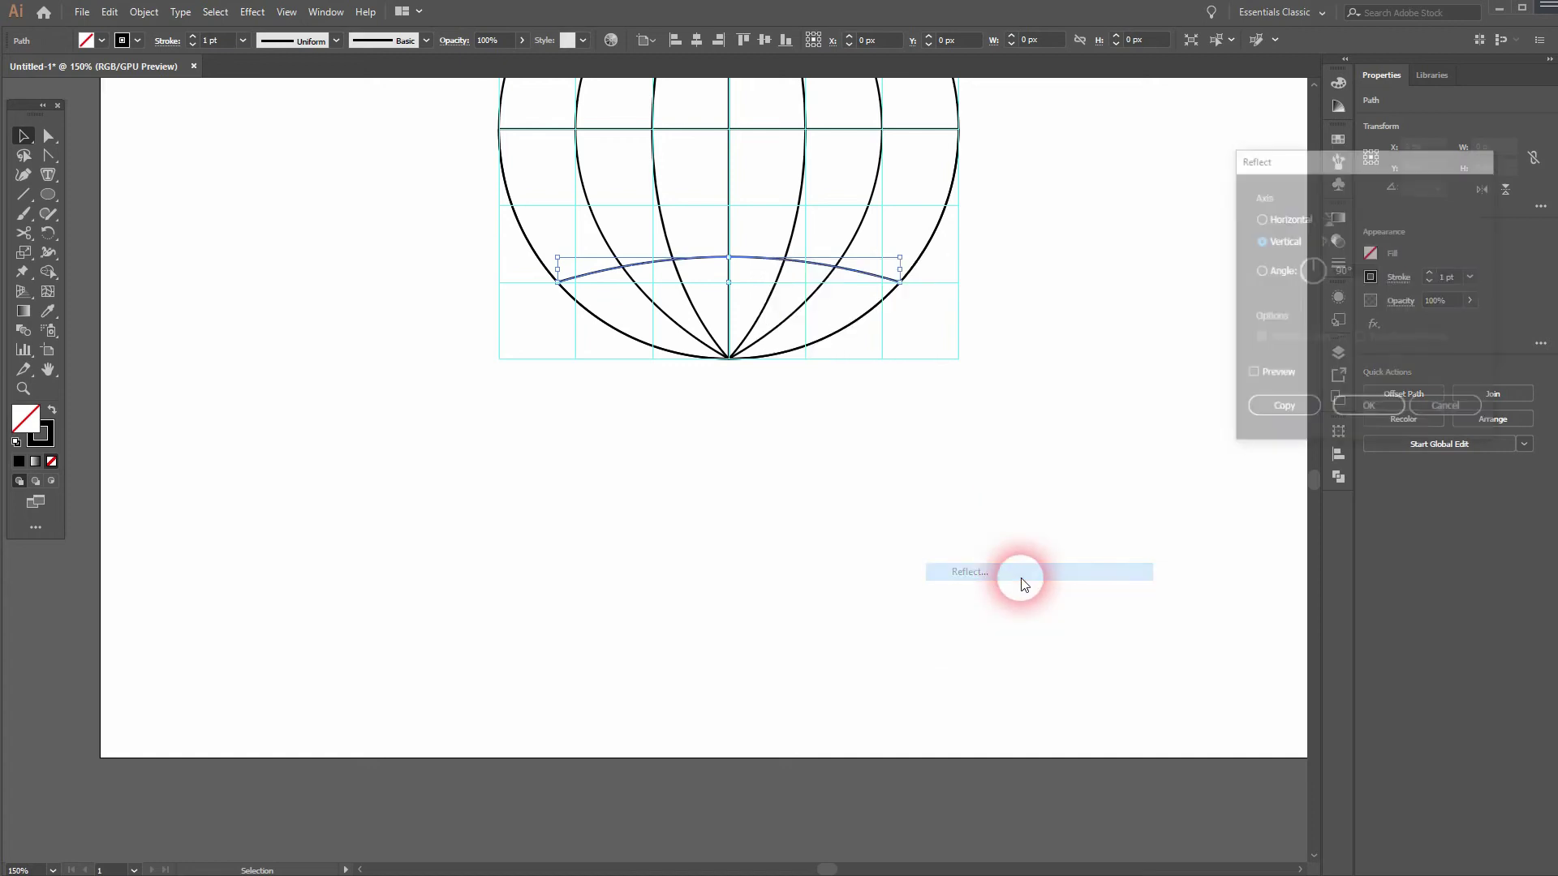
pyautogui.click(1286, 219)
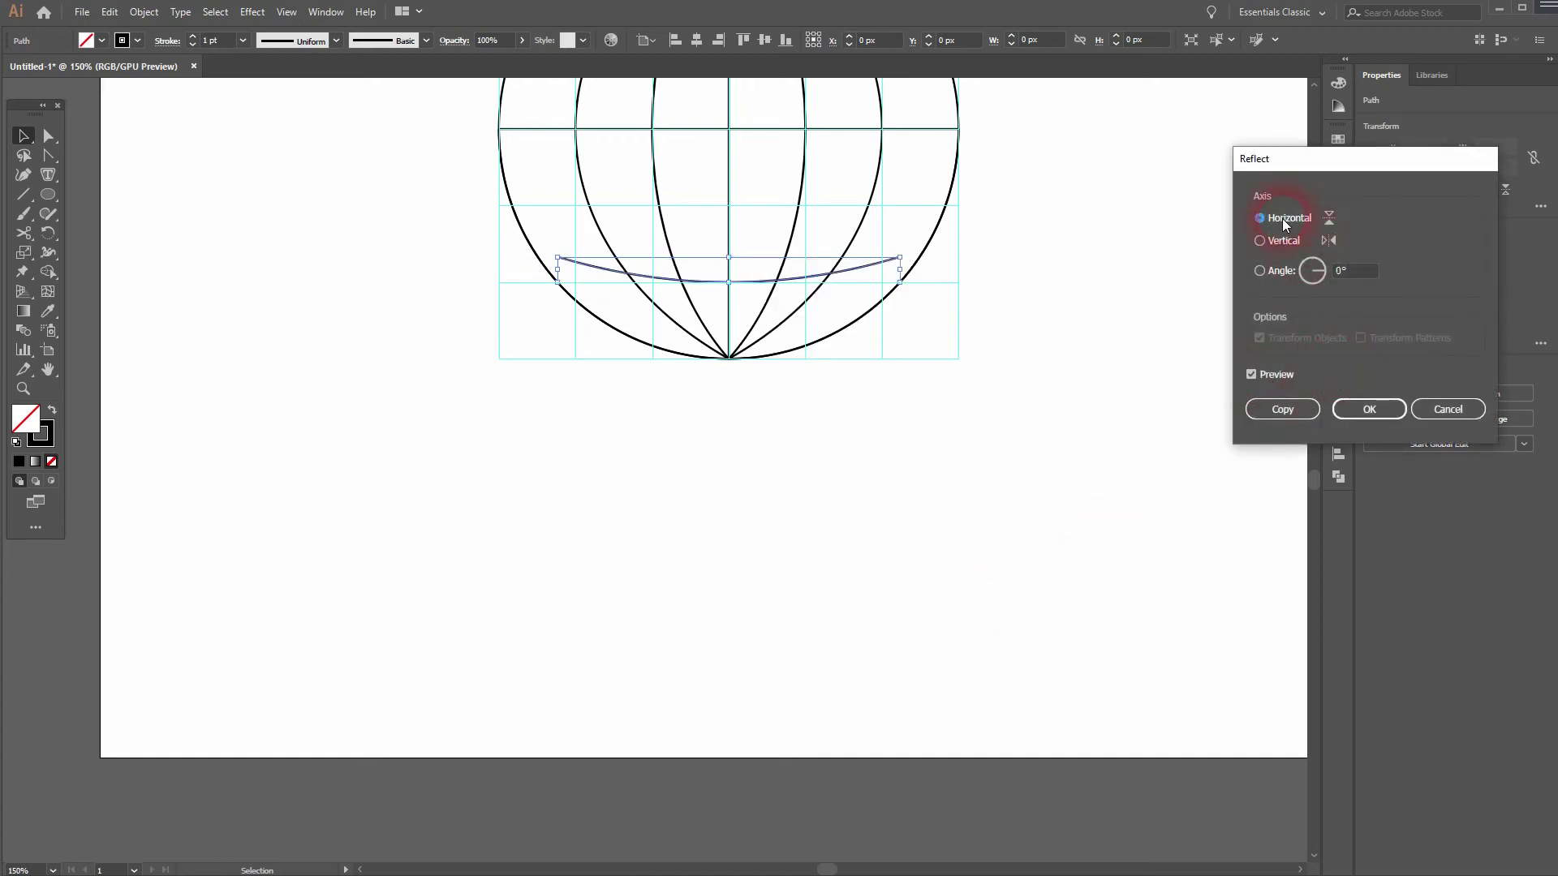
pyautogui.click(1368, 408)
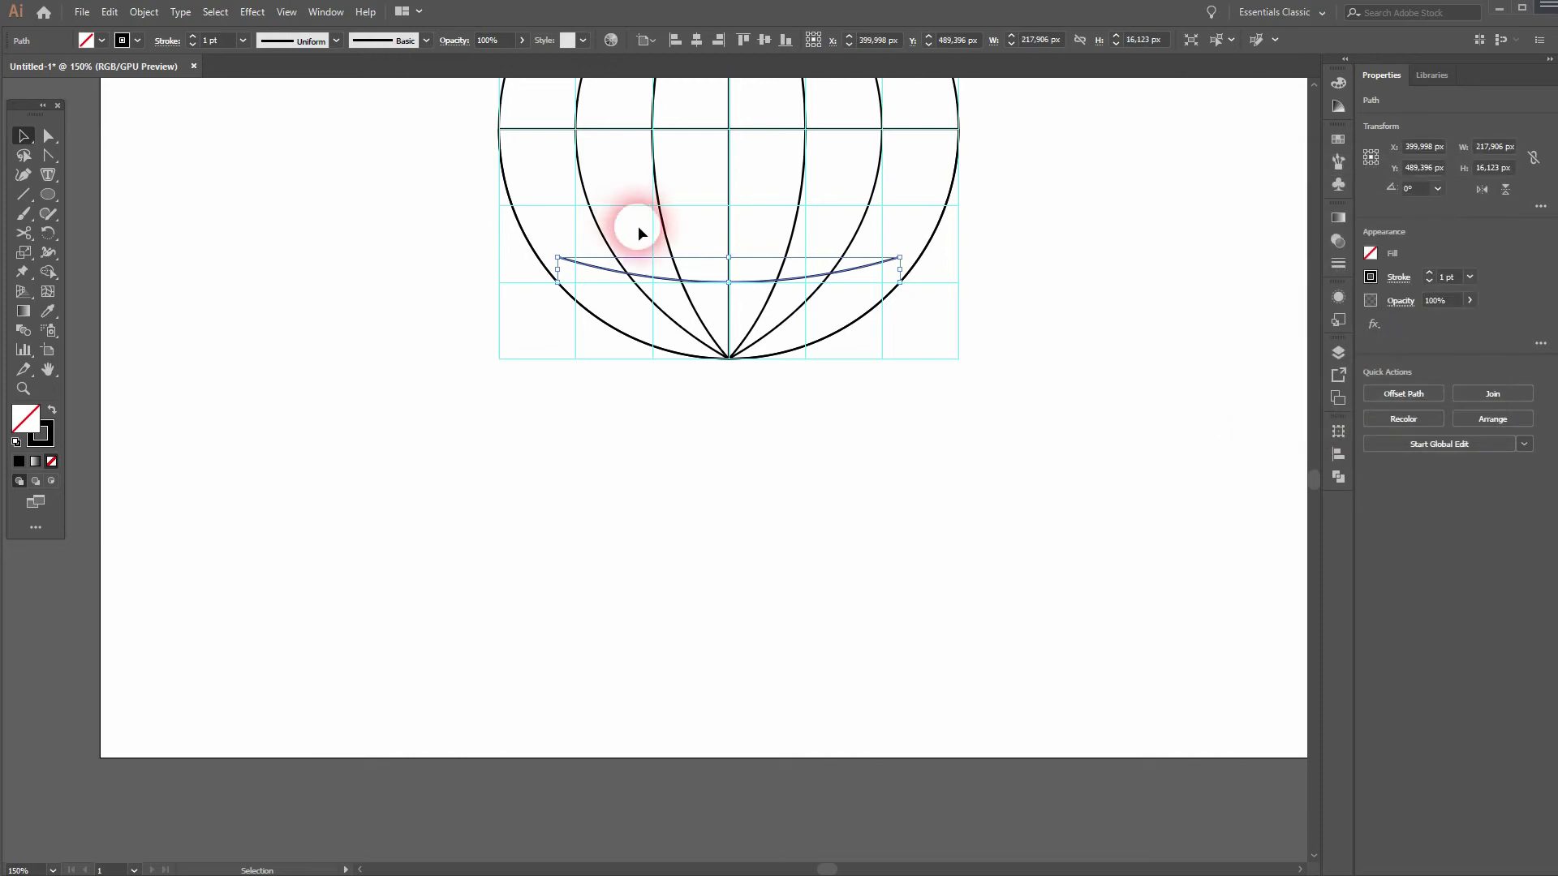
# Lower the bottom arc about 16 px so its ends meet the circle's outline
pyautogui.click(744, 279)
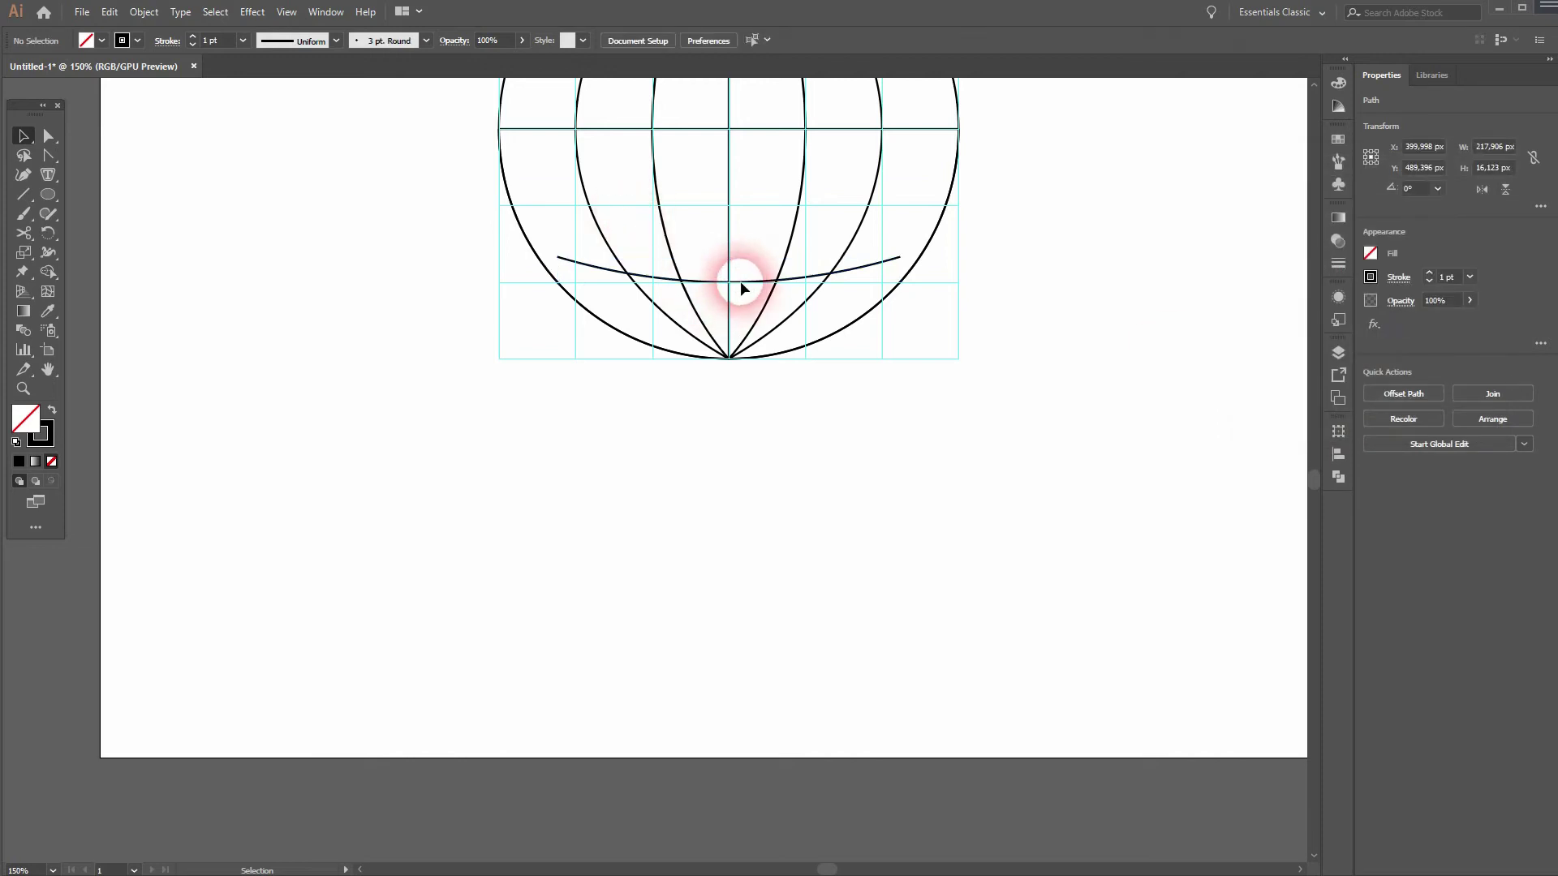
pyautogui.click(896, 260)
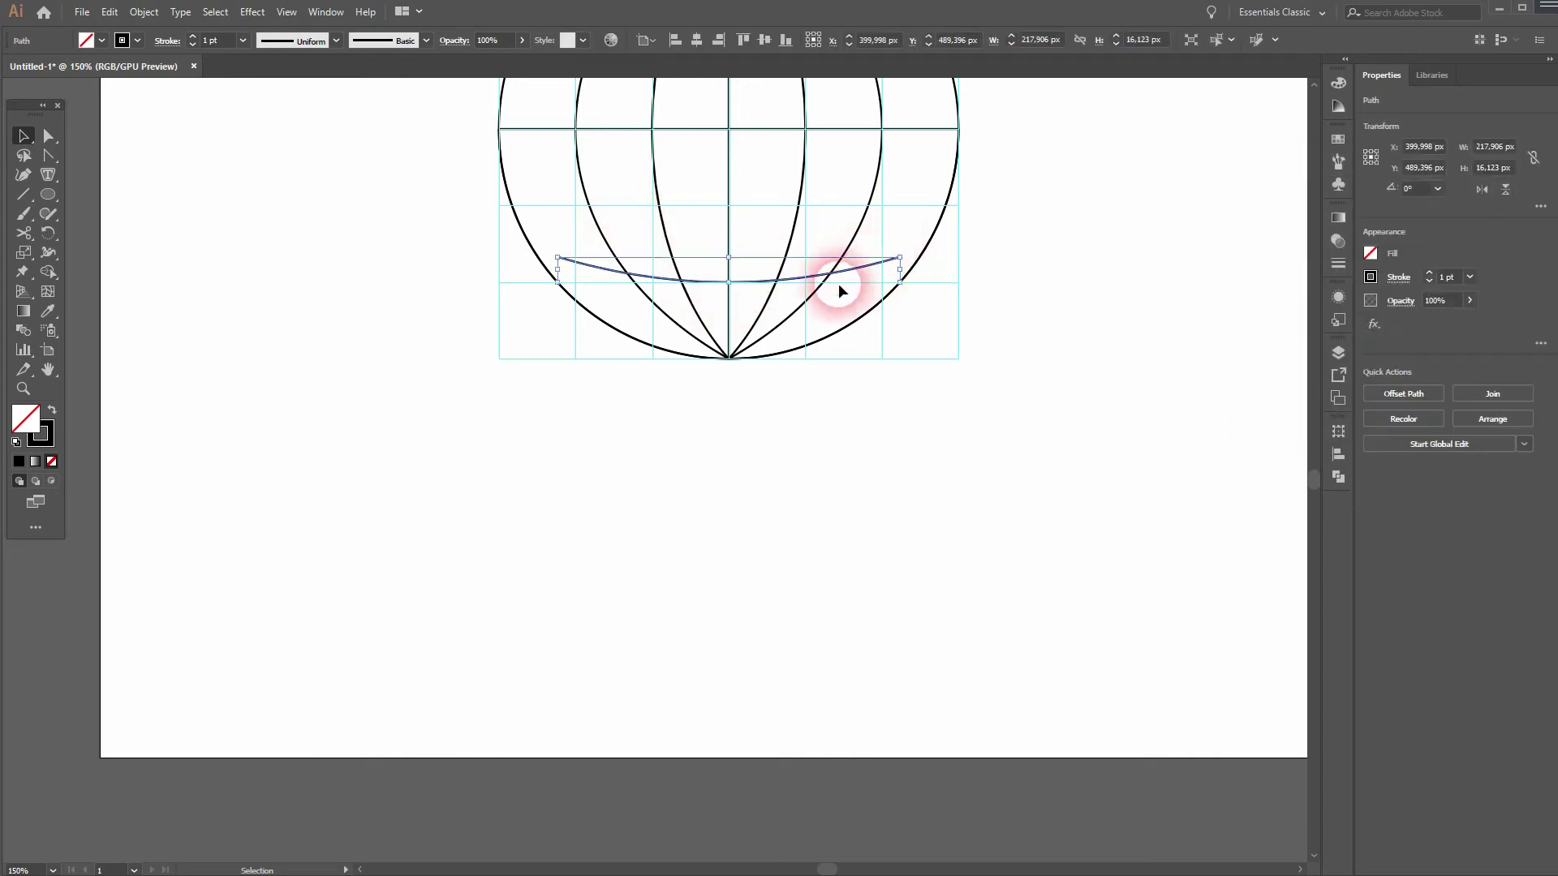
pyautogui.click(743, 284)
pyautogui.scroll(2, 834, 268)
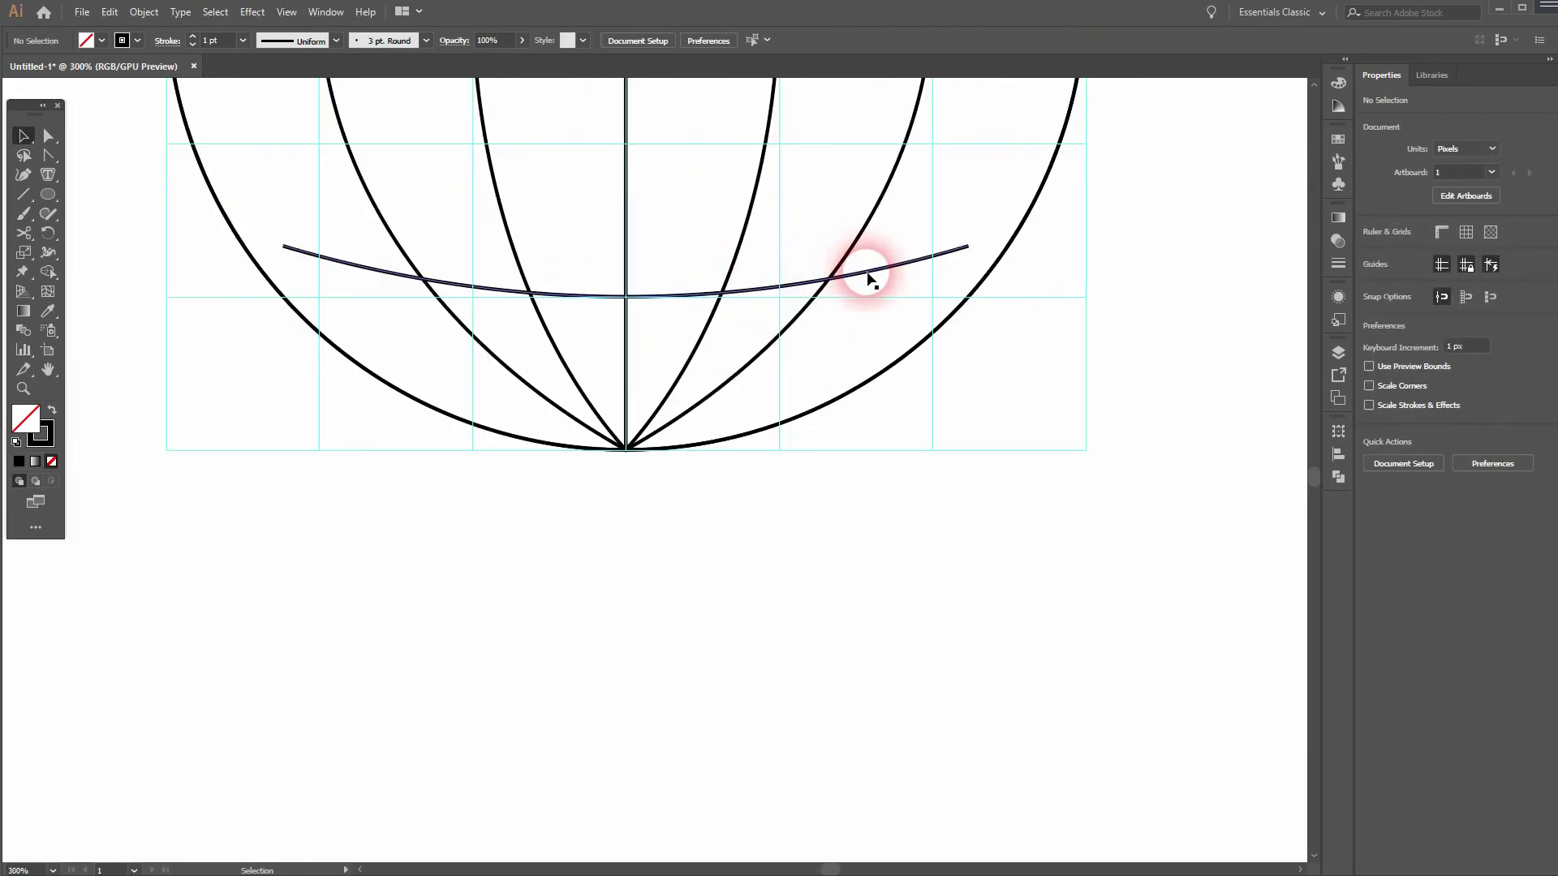
pyautogui.moveTo(868, 276); pyautogui.dragTo(867, 329)
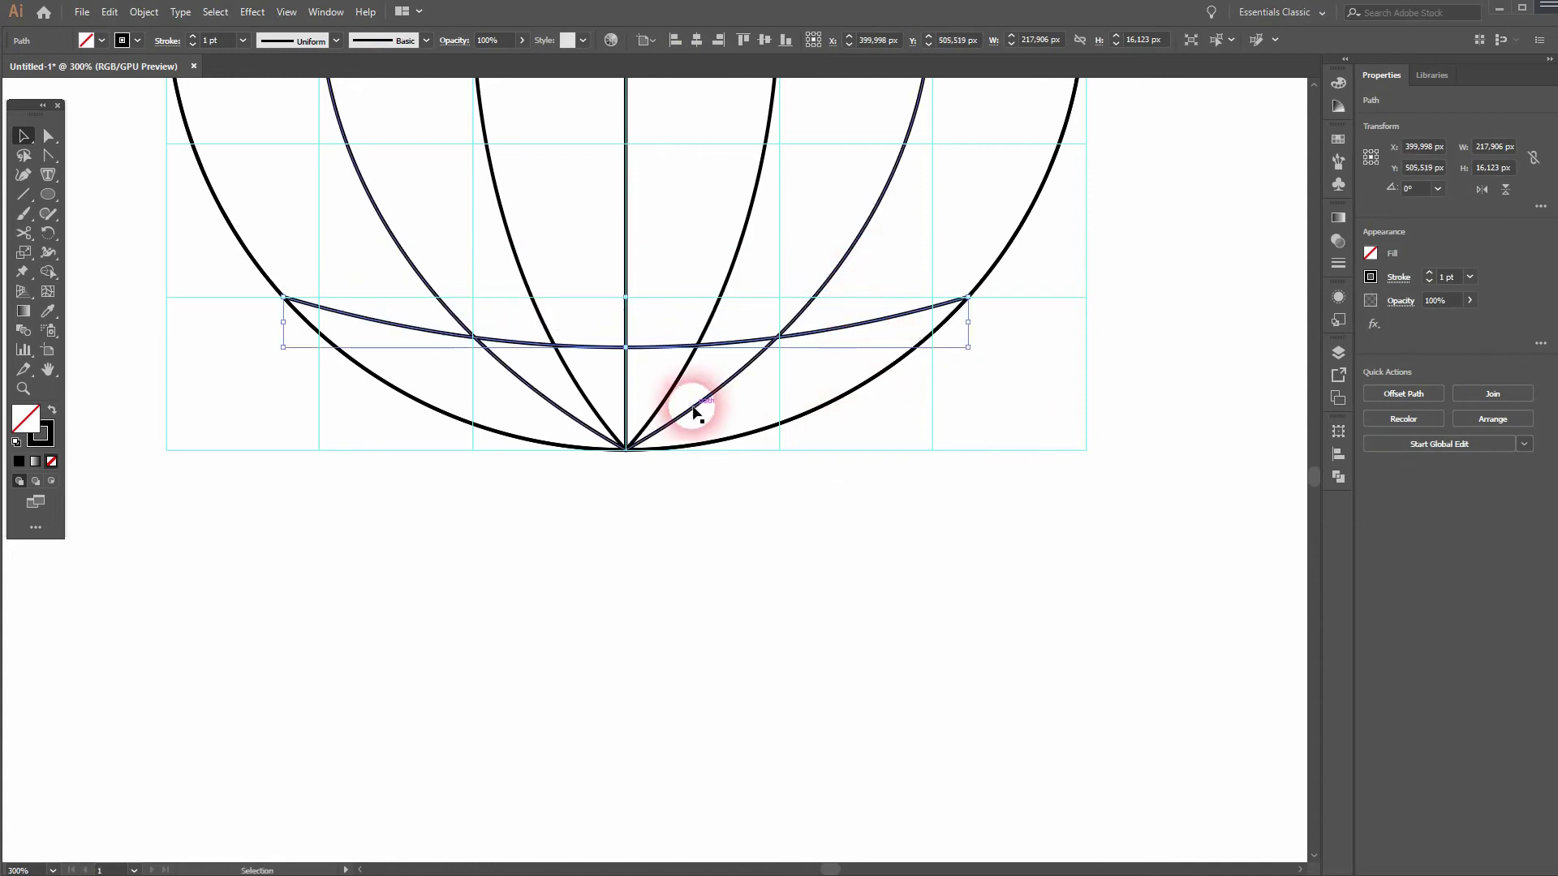
pyautogui.scroll(-2, 685, 406)
pyautogui.moveTo(720, 320); pyautogui.dragTo(801, 482)
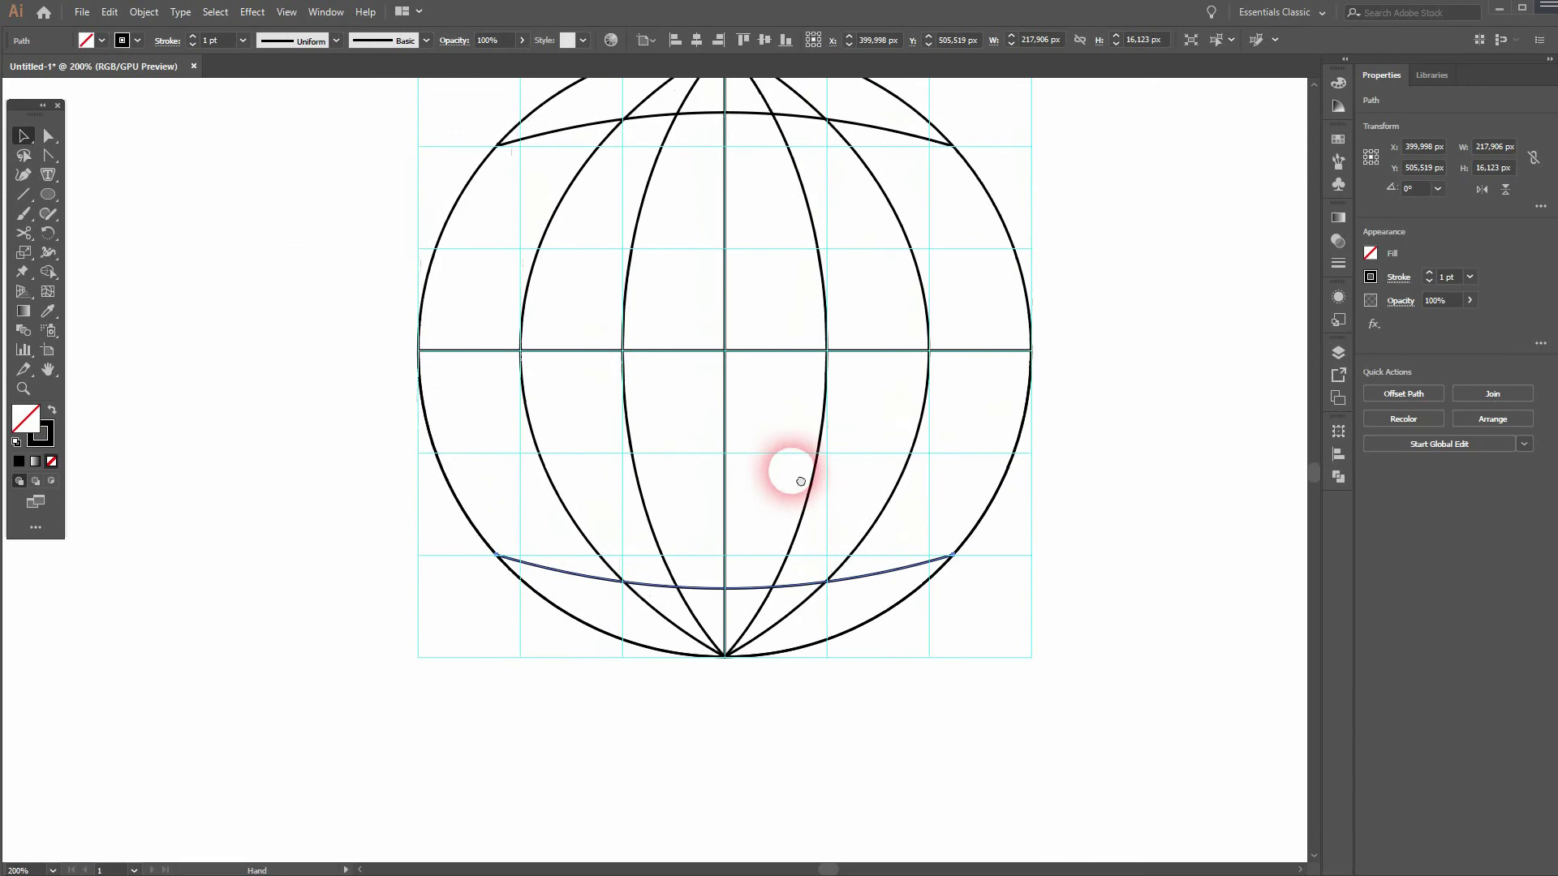
# Draw a 275.72 px horizontal line edge to edge across the upper globe
pyautogui.click(1120, 300)
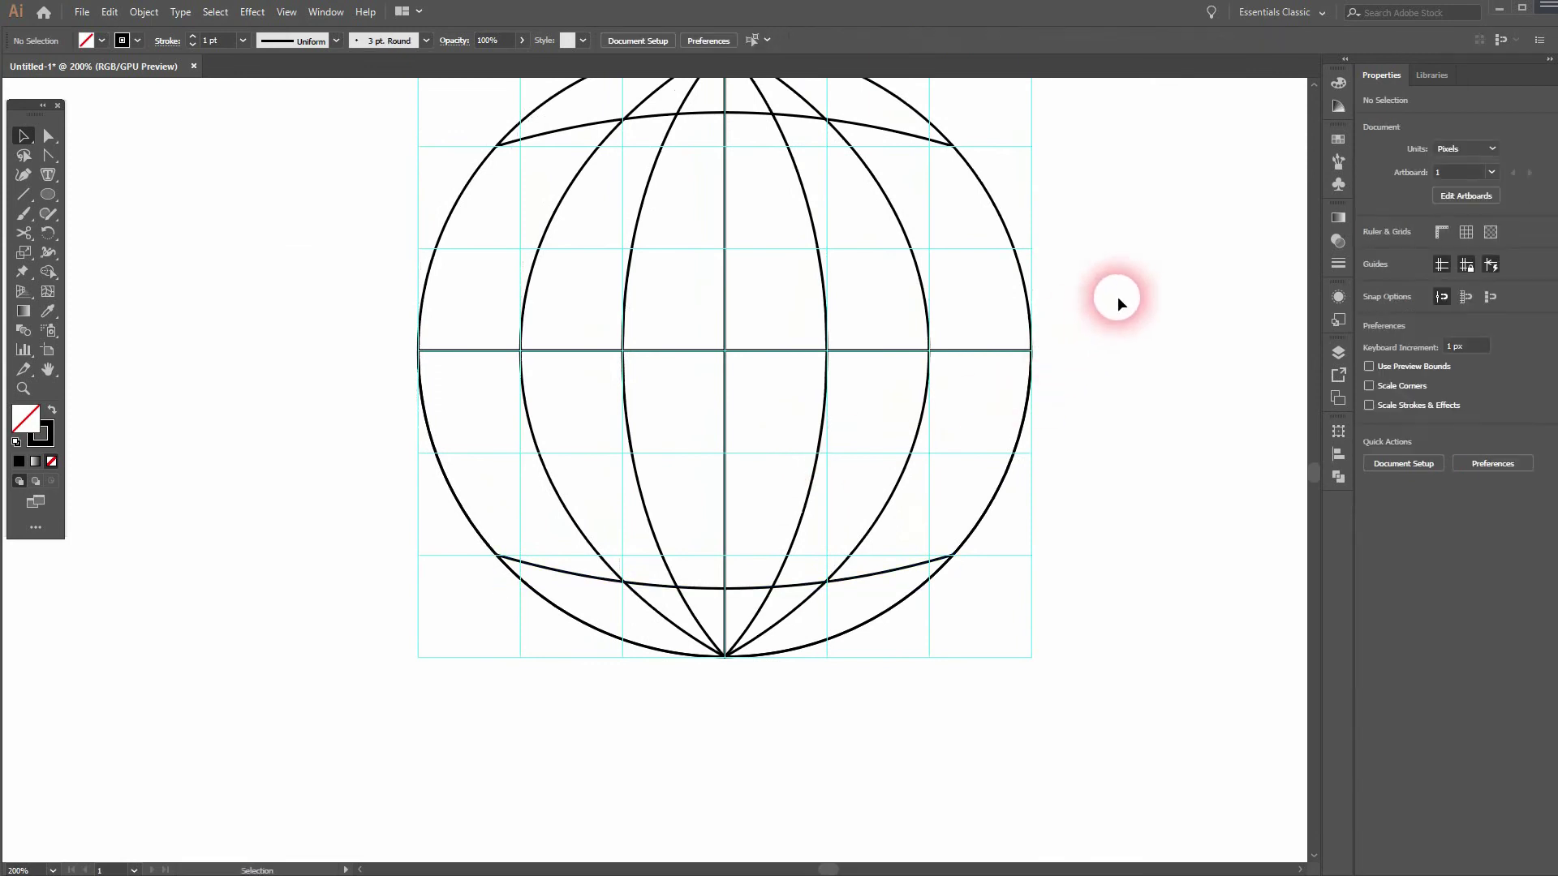
pyautogui.click(24, 193)
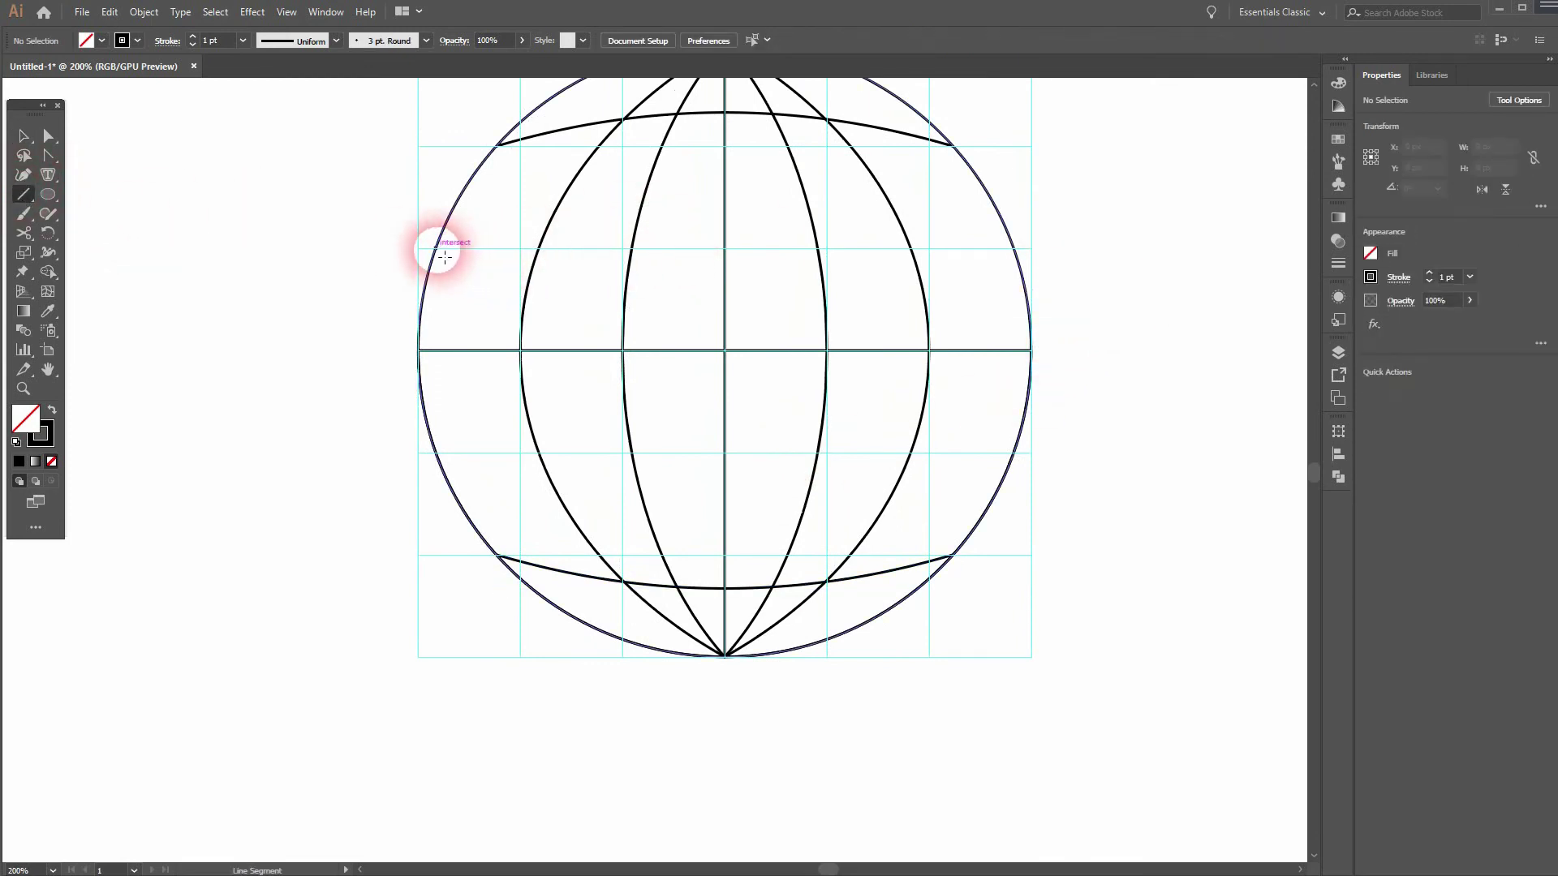
pyautogui.moveTo(444, 257); pyautogui.dragTo(1014, 249)
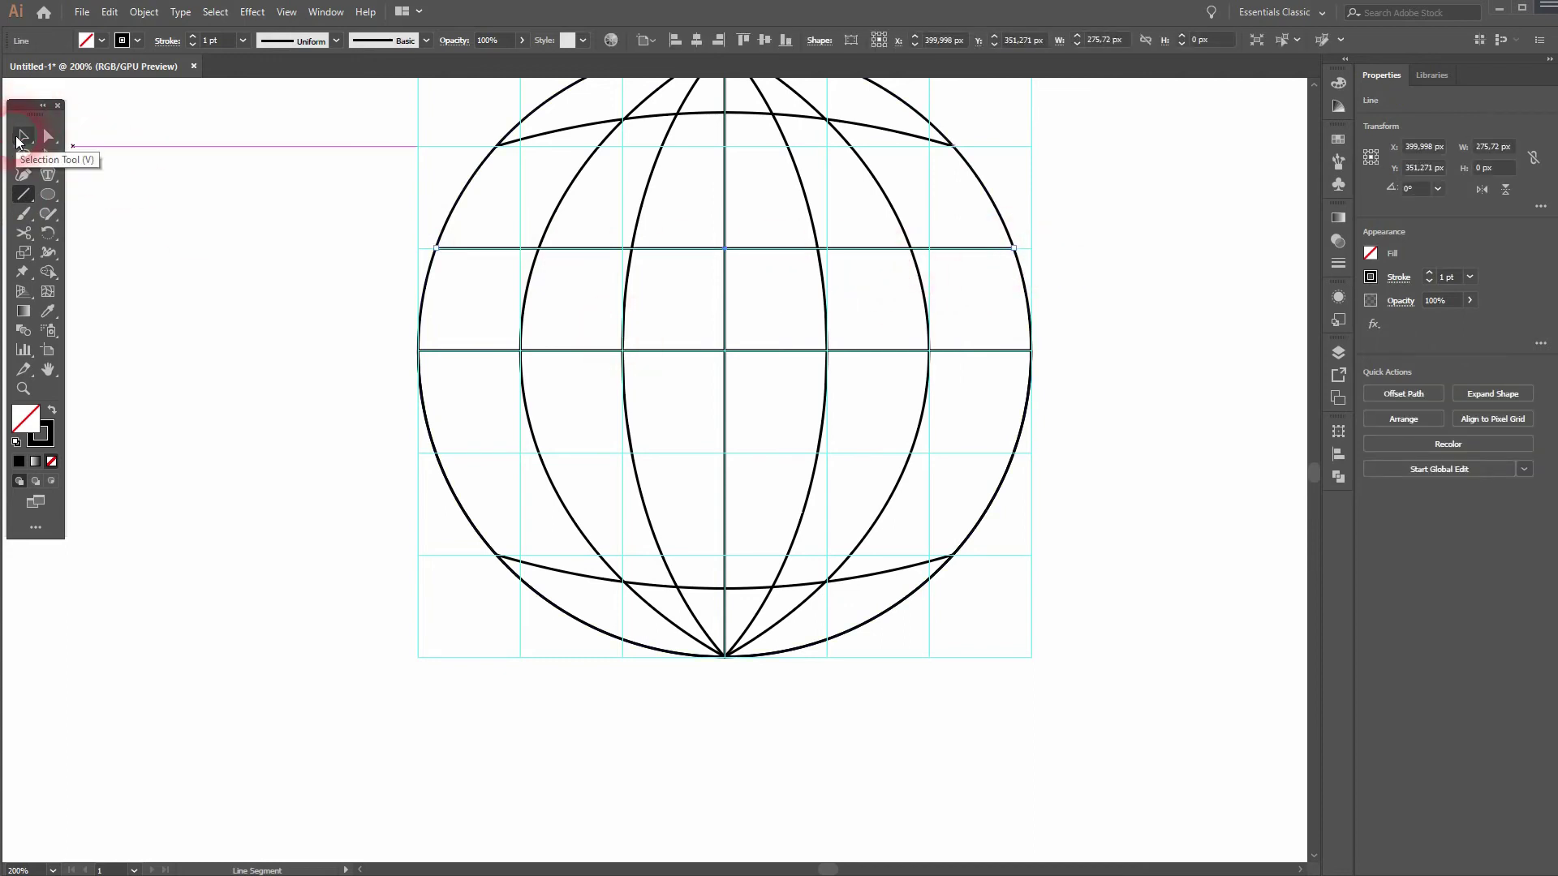
# Bend the new line into a gentle upward arc about 14.4 px tall and select it
pyautogui.click(48, 155)
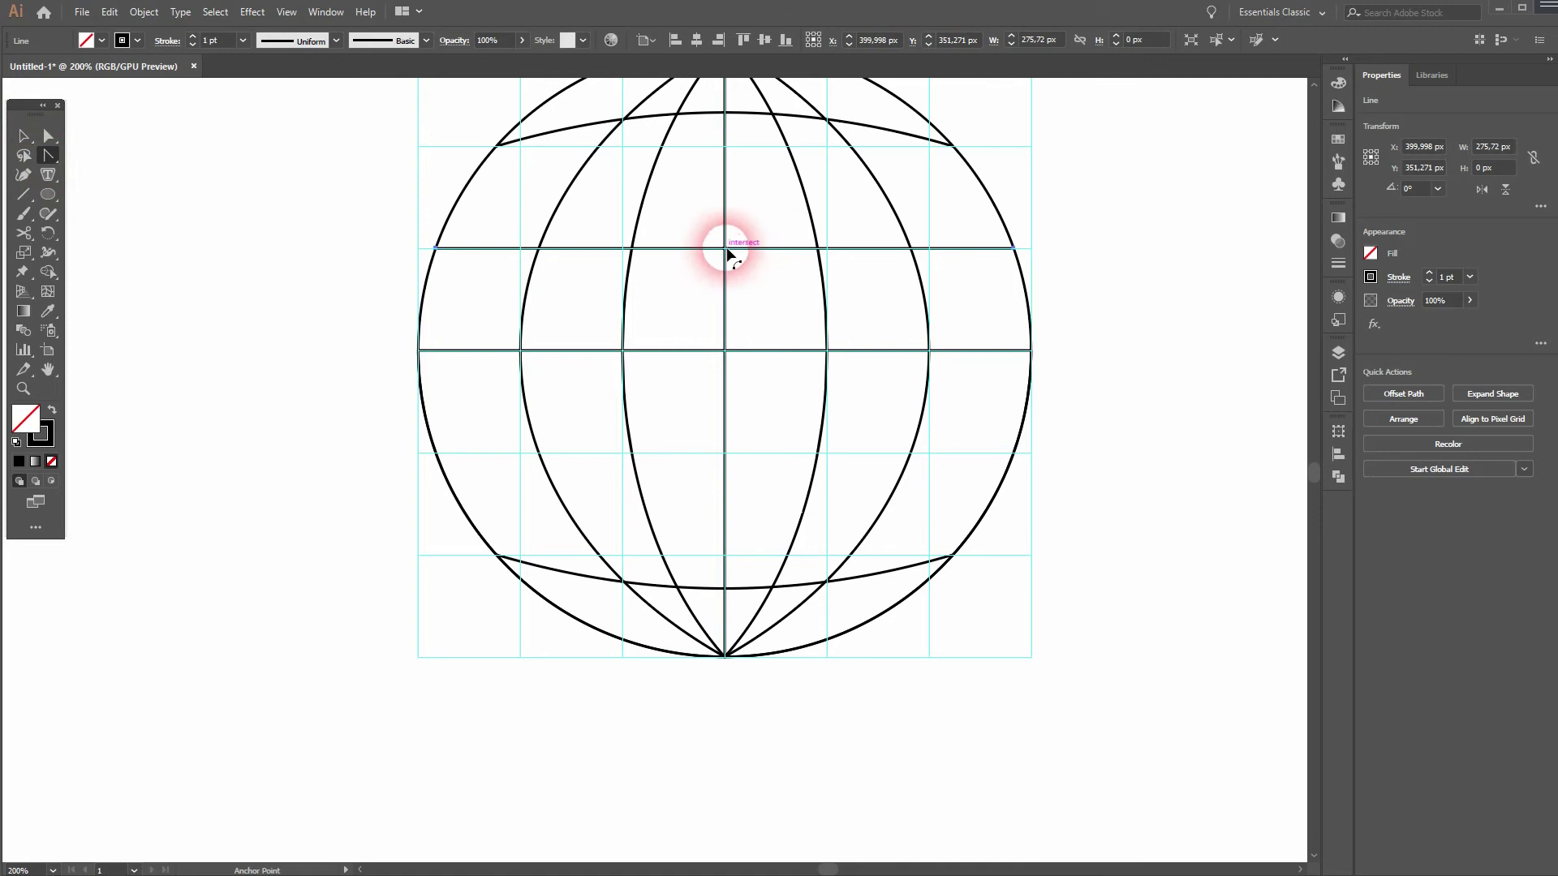
pyautogui.moveTo(727, 249); pyautogui.dragTo(726, 205)
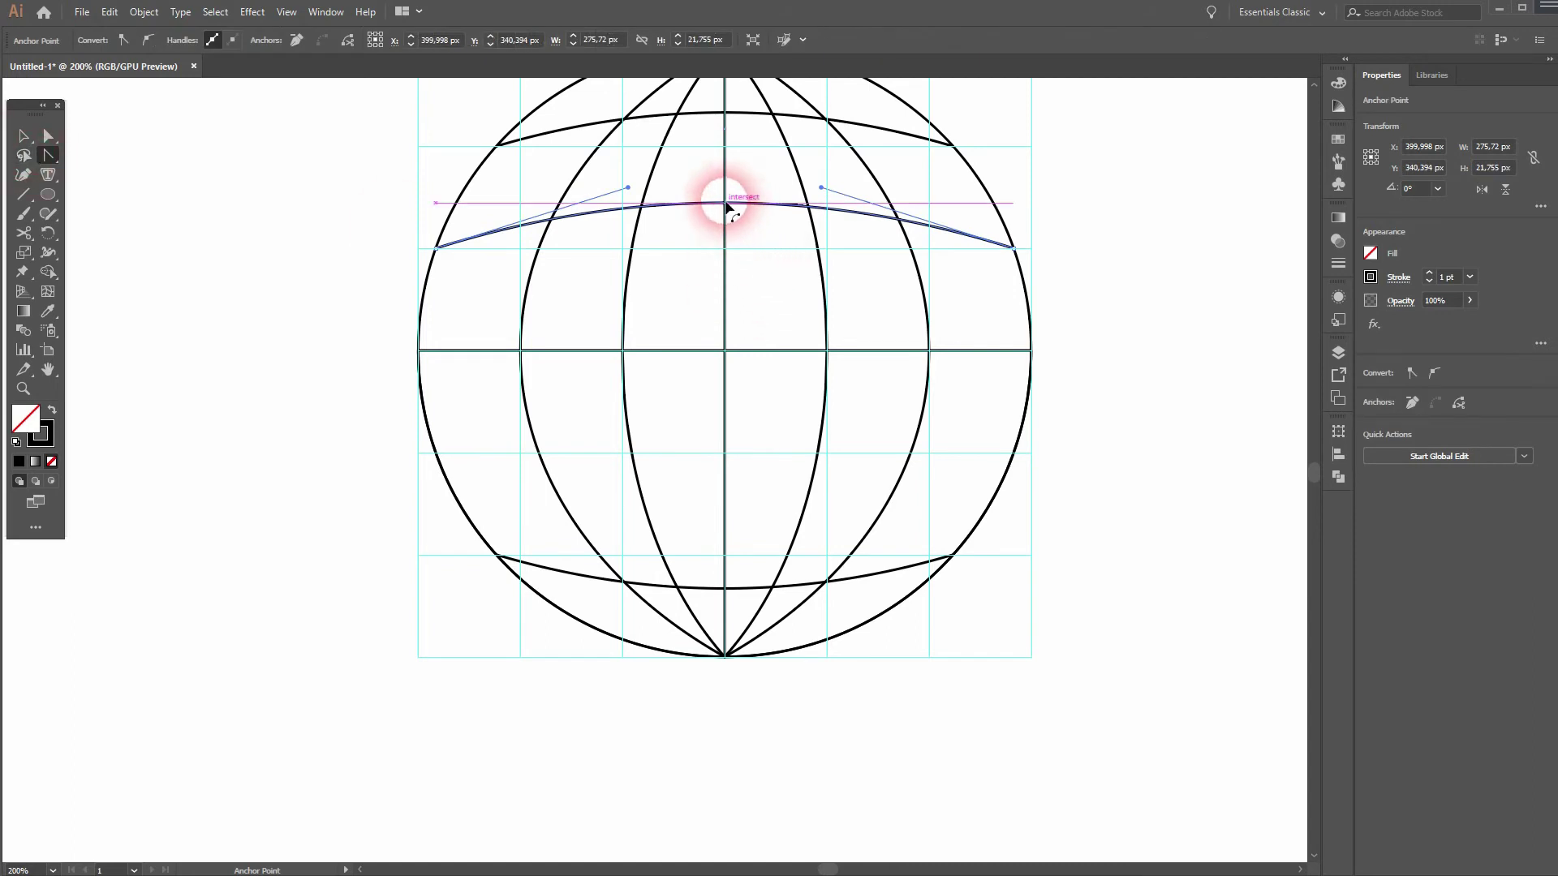
pyautogui.moveTo(724, 203); pyautogui.dragTo(729, 229)
pyautogui.click(23, 135)
pyautogui.click(544, 248)
pyautogui.click(753, 221)
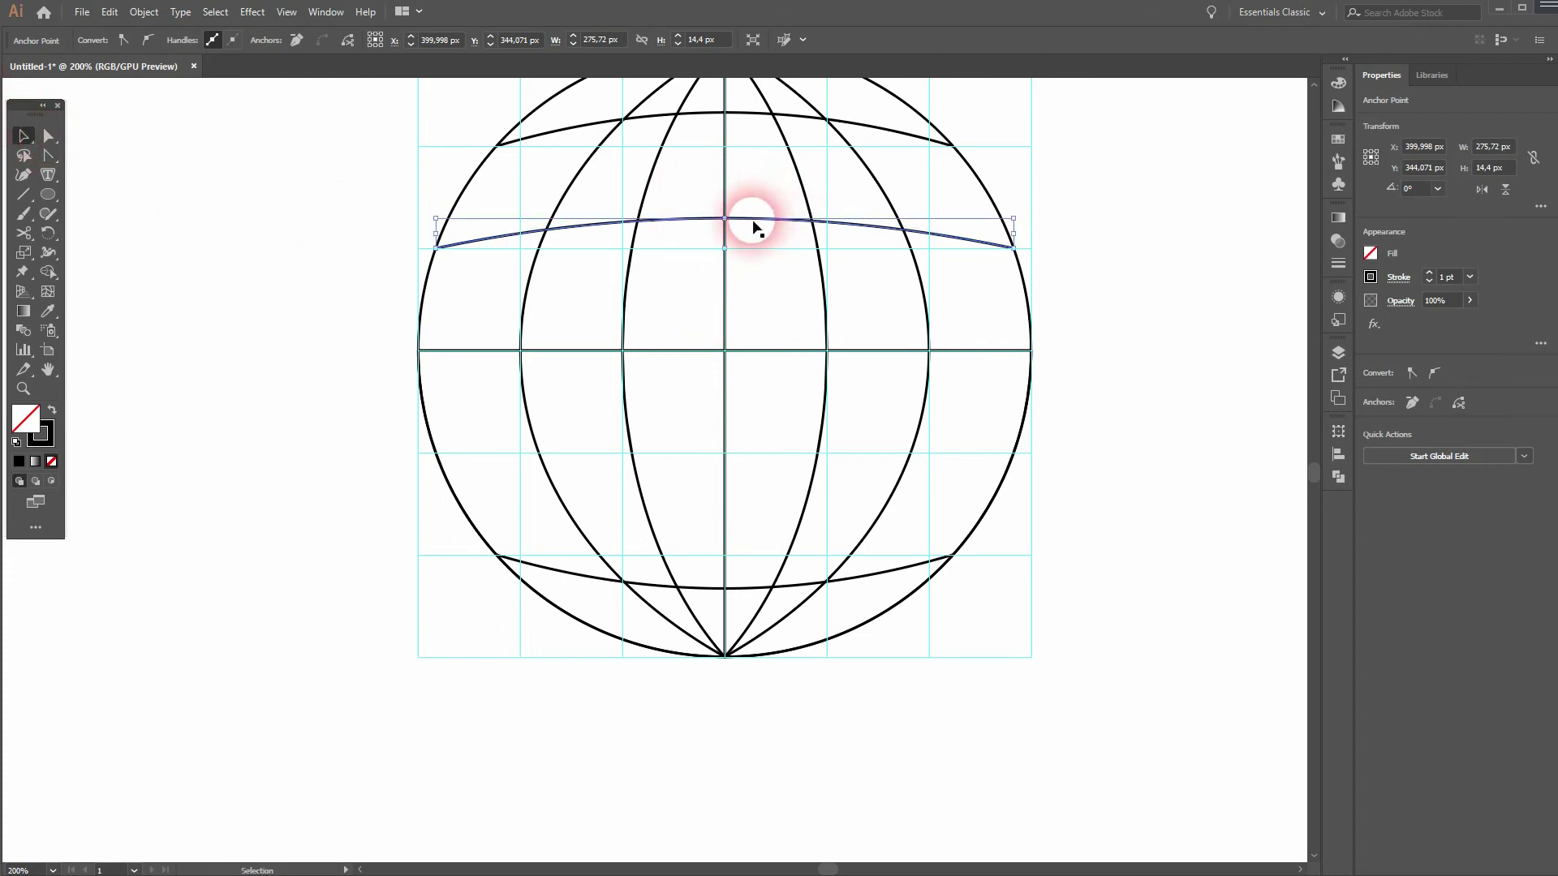
pyautogui.click(748, 217)
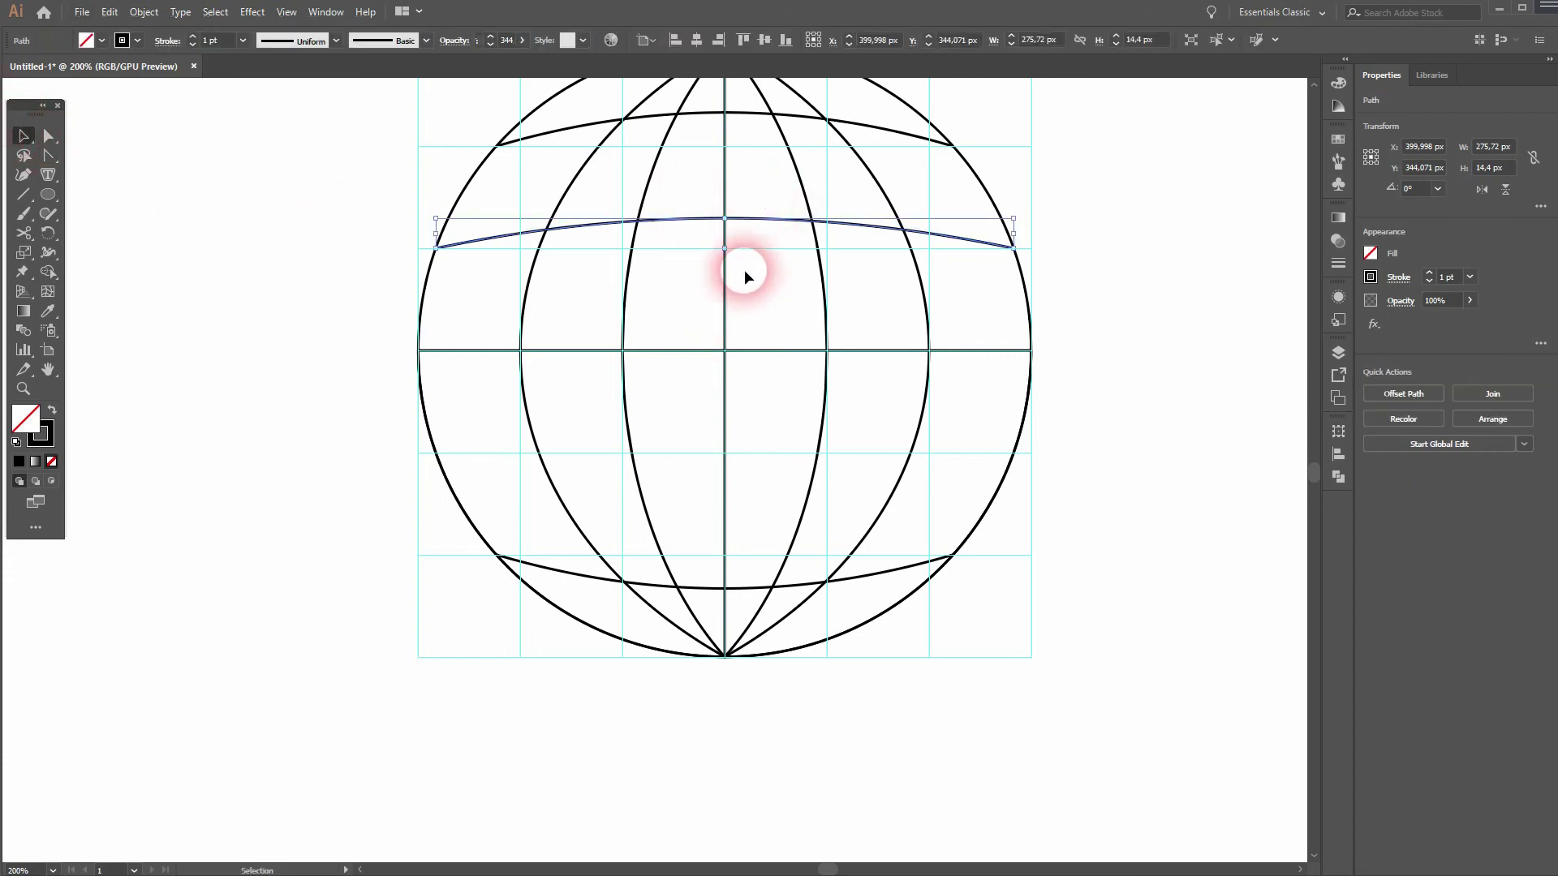
# Copy the curve into the lower half and reflect it horizontally to bow downward
pyautogui.moveTo(874, 233); pyautogui.dragTo(877, 455)
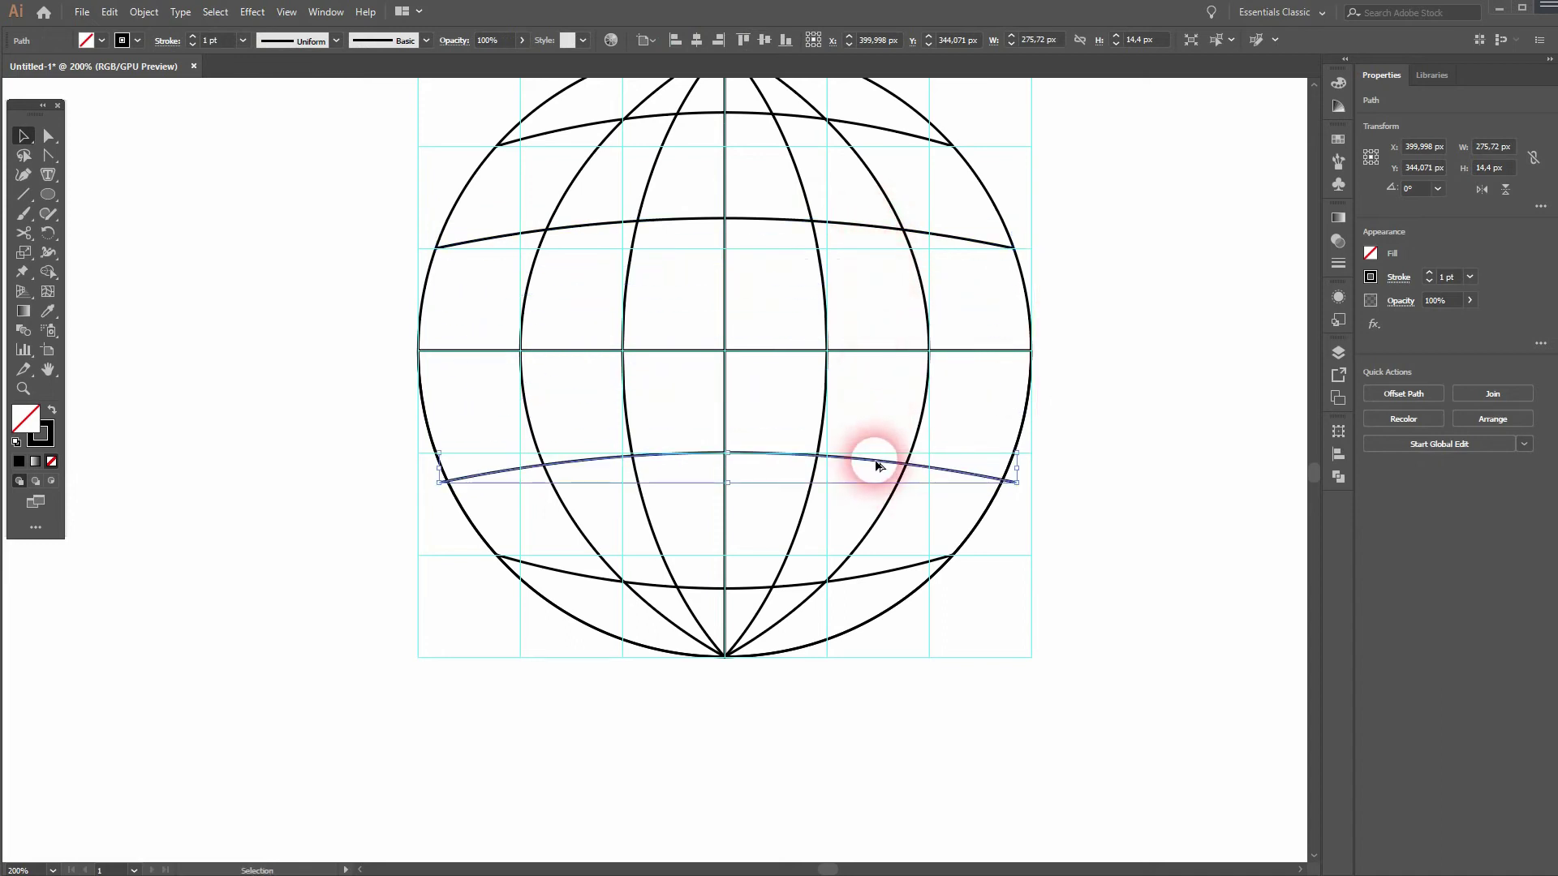
pyautogui.rightClick(794, 456)
pyautogui.moveTo(935, 712)
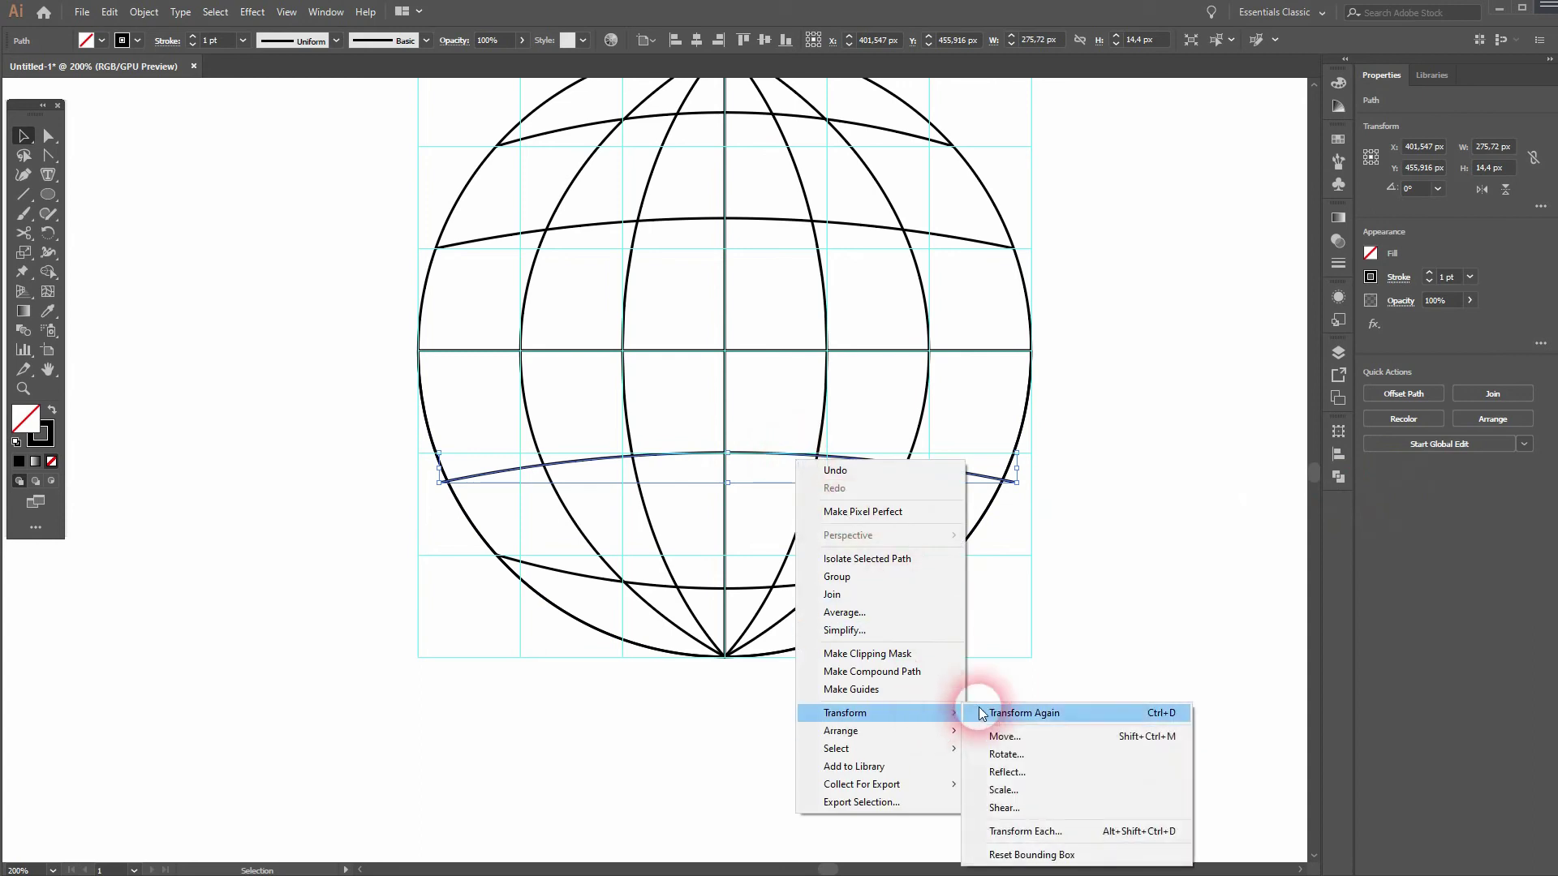
pyautogui.click(1135, 771)
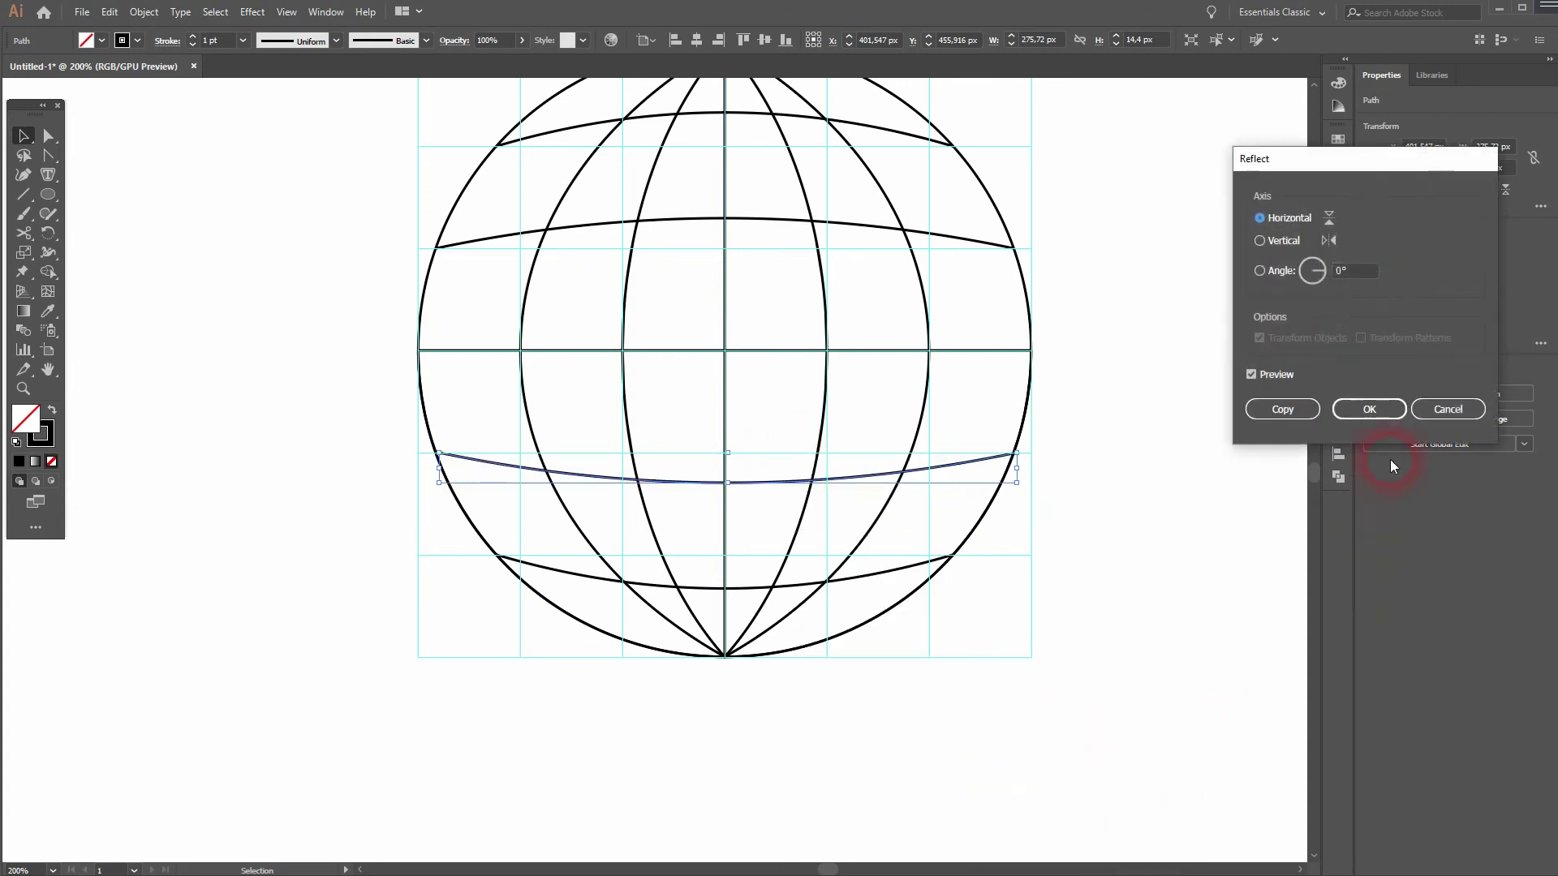
pyautogui.click(1365, 408)
# Clear all guides from the artboard with View > Guides > Clear Guides
pyautogui.hotkey('ctrl', '0')
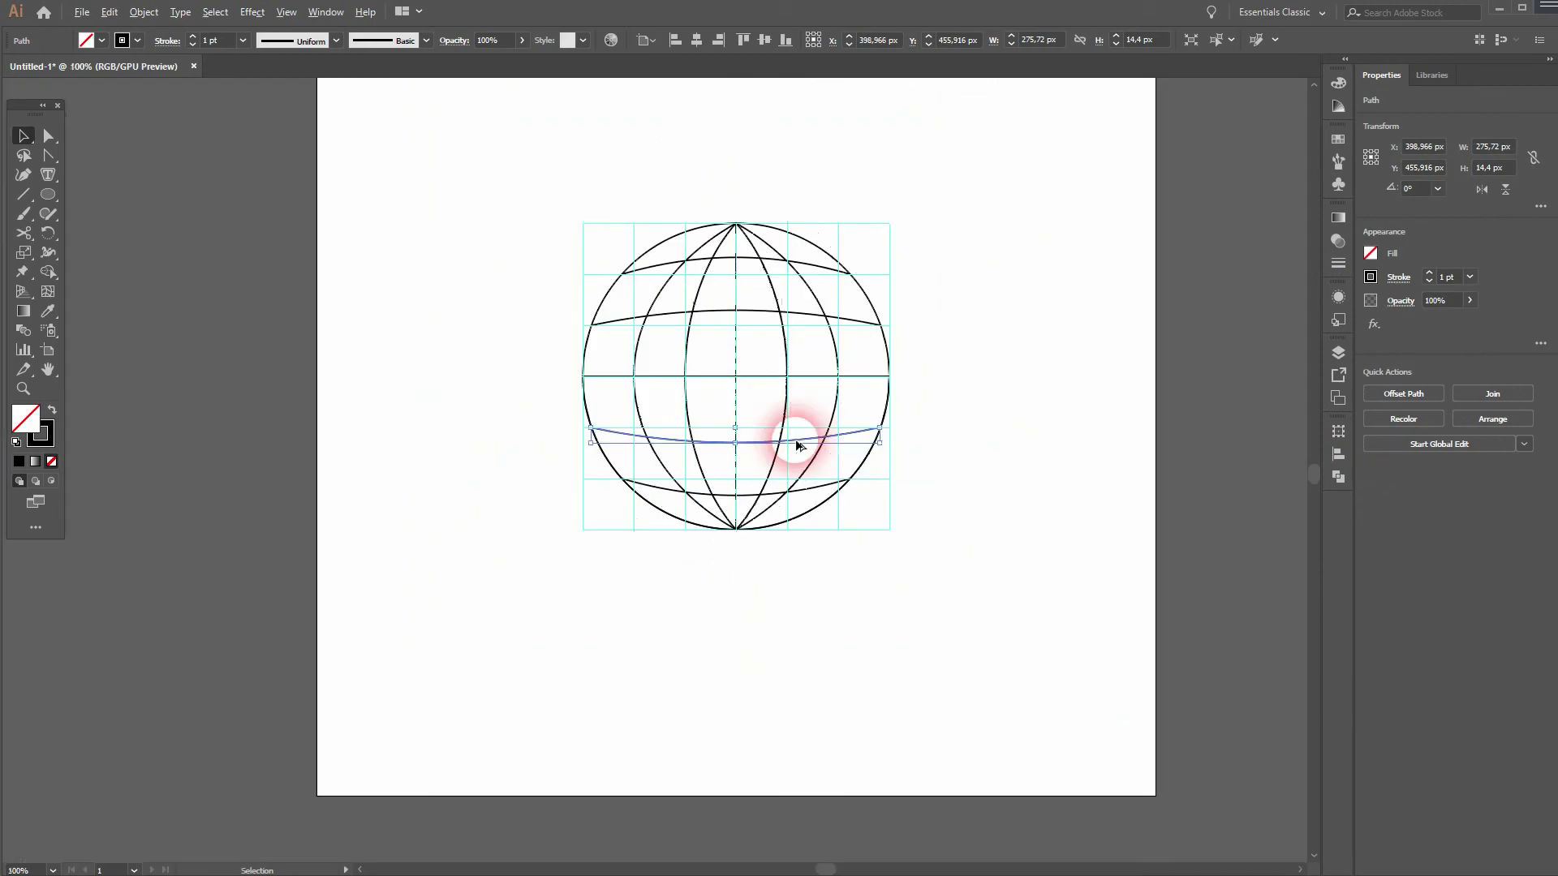
pyautogui.hotkey('ctrl', '+')
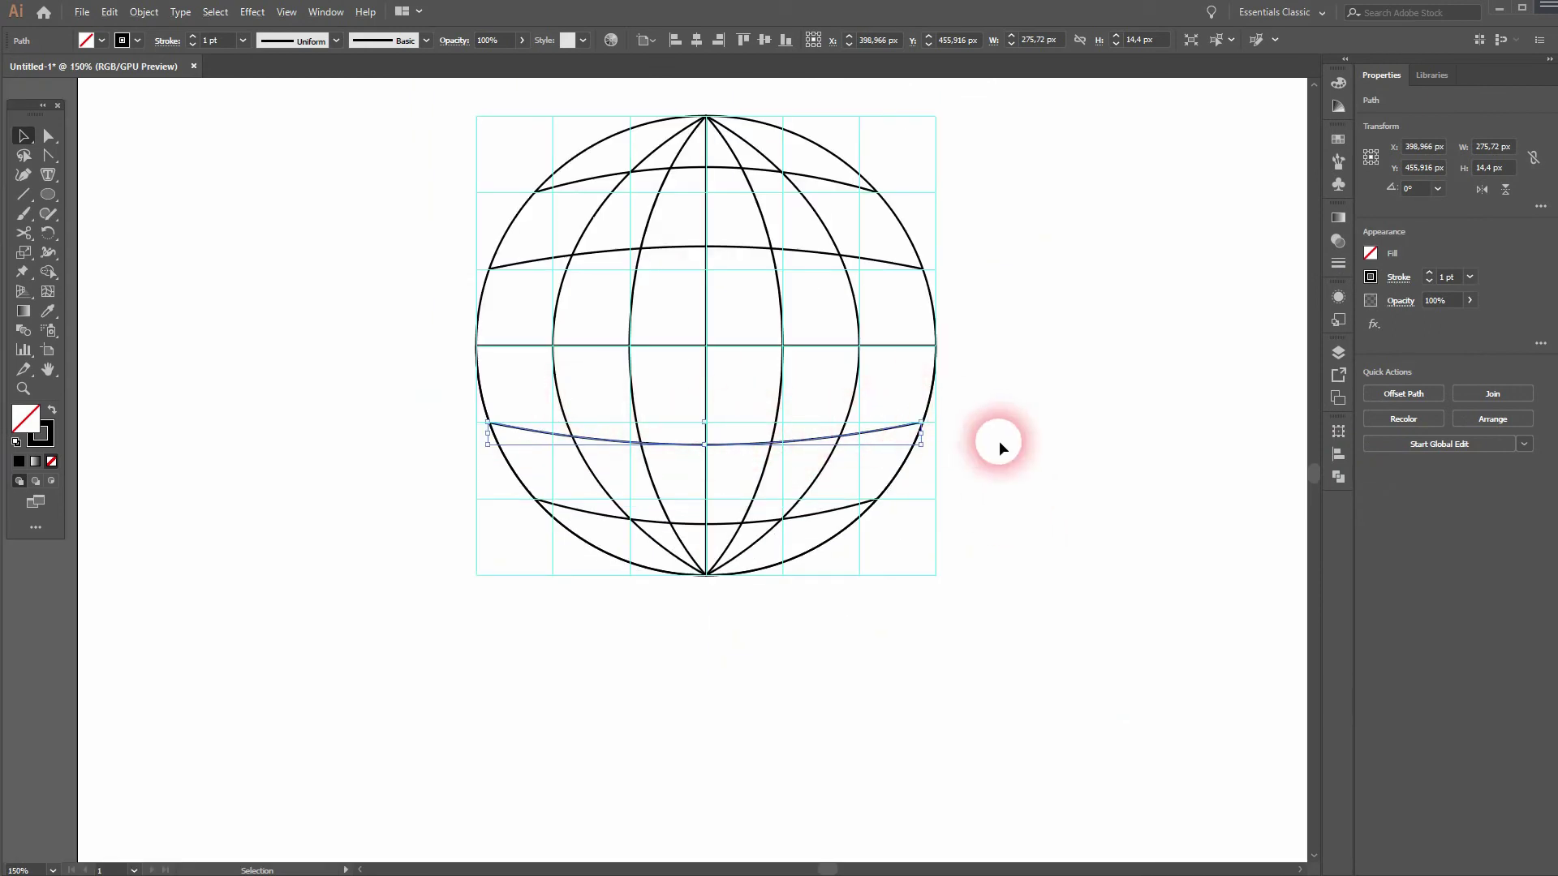
pyautogui.click(1098, 428)
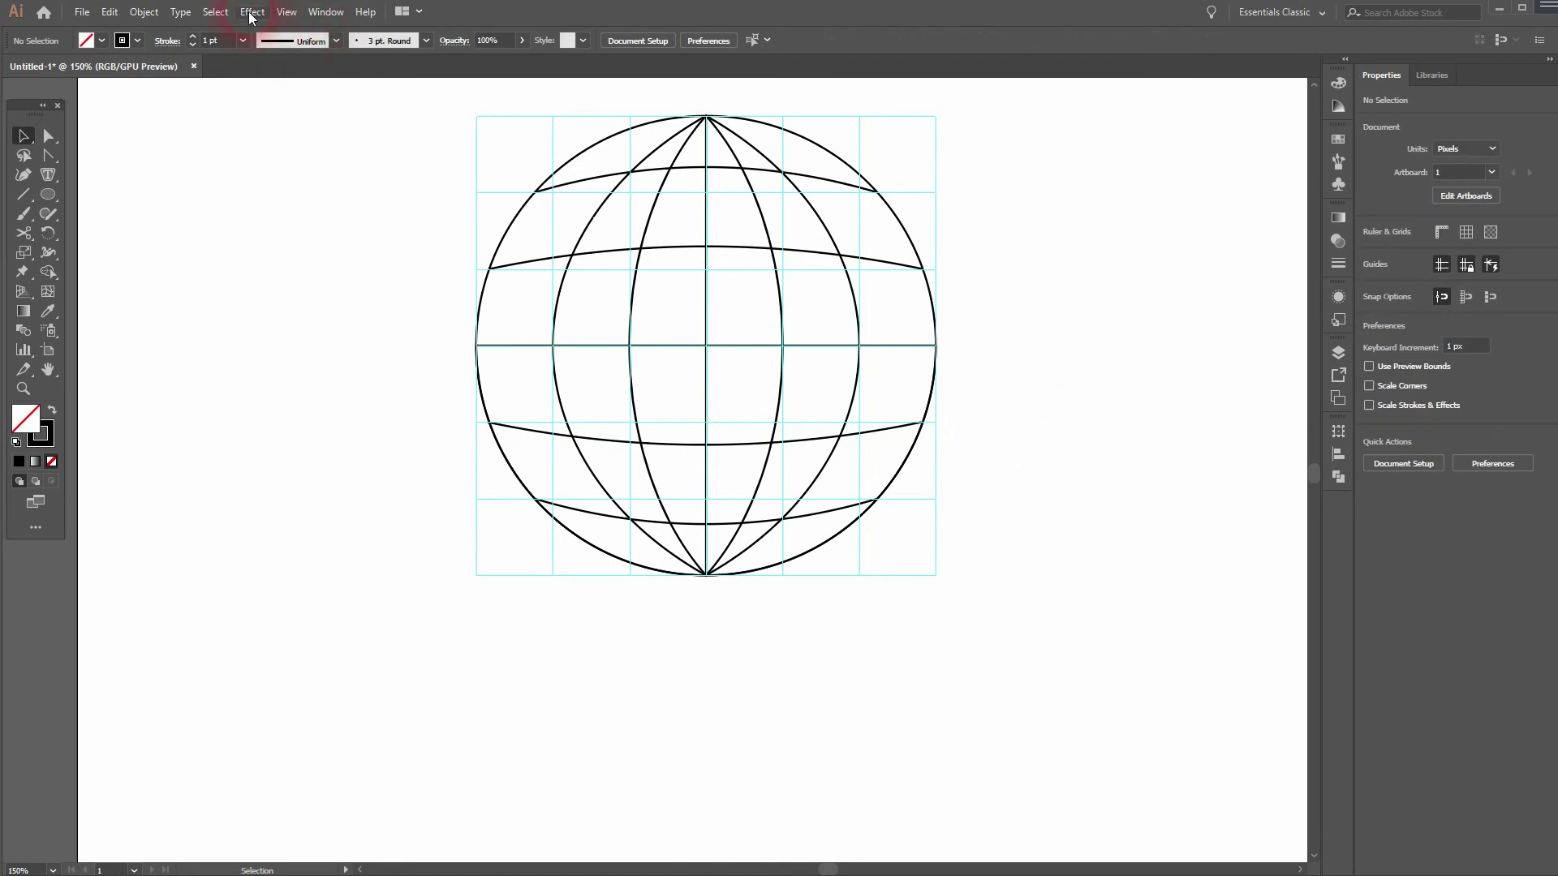
pyautogui.click(286, 12)
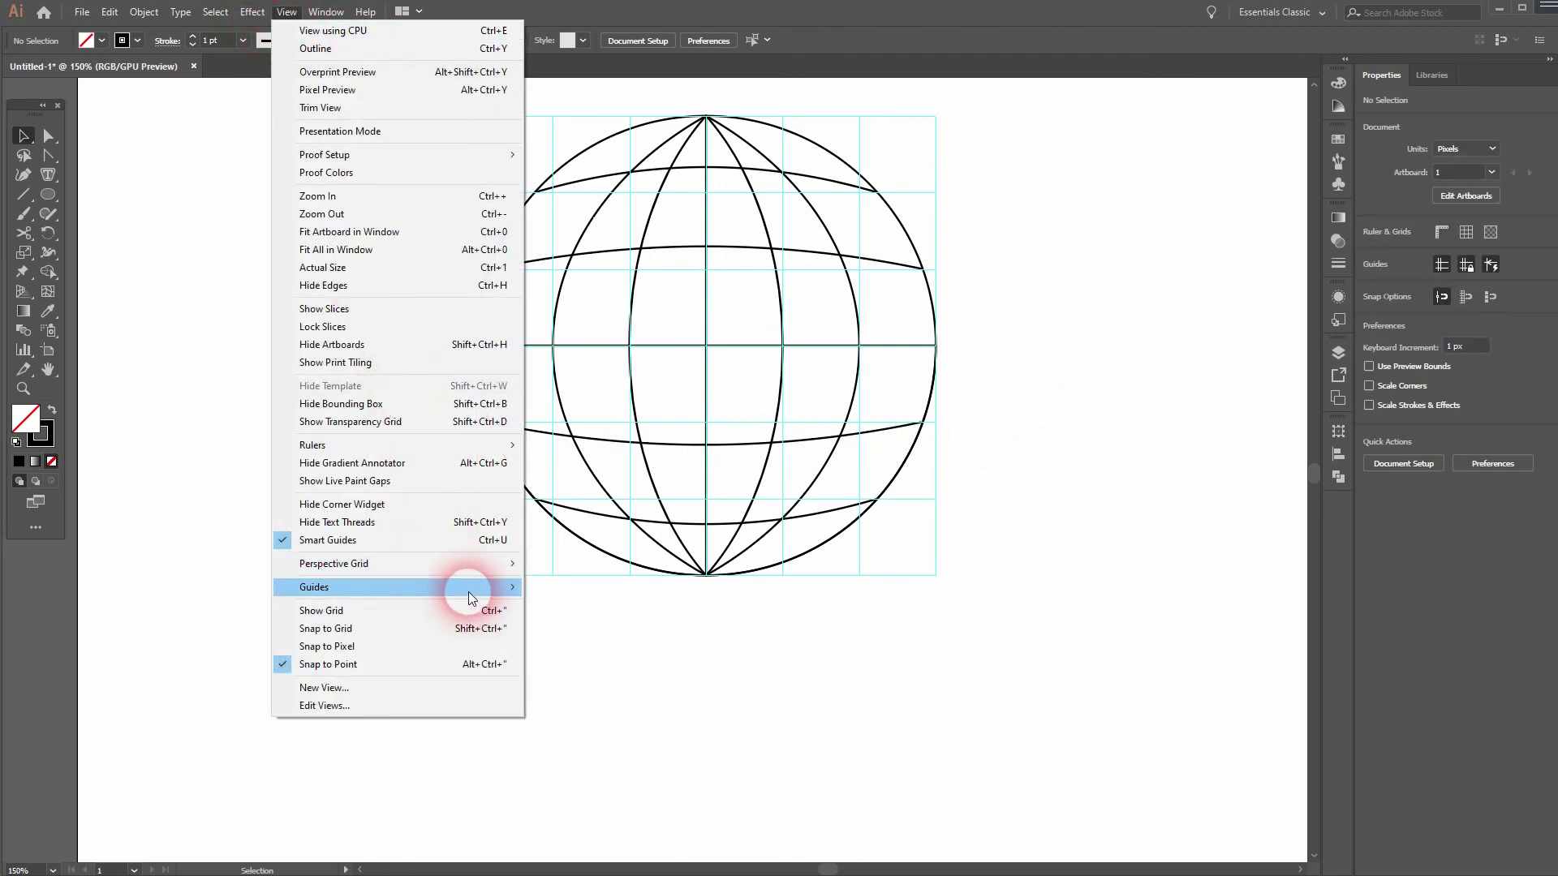
pyautogui.moveTo(469, 591)
pyautogui.click(616, 658)
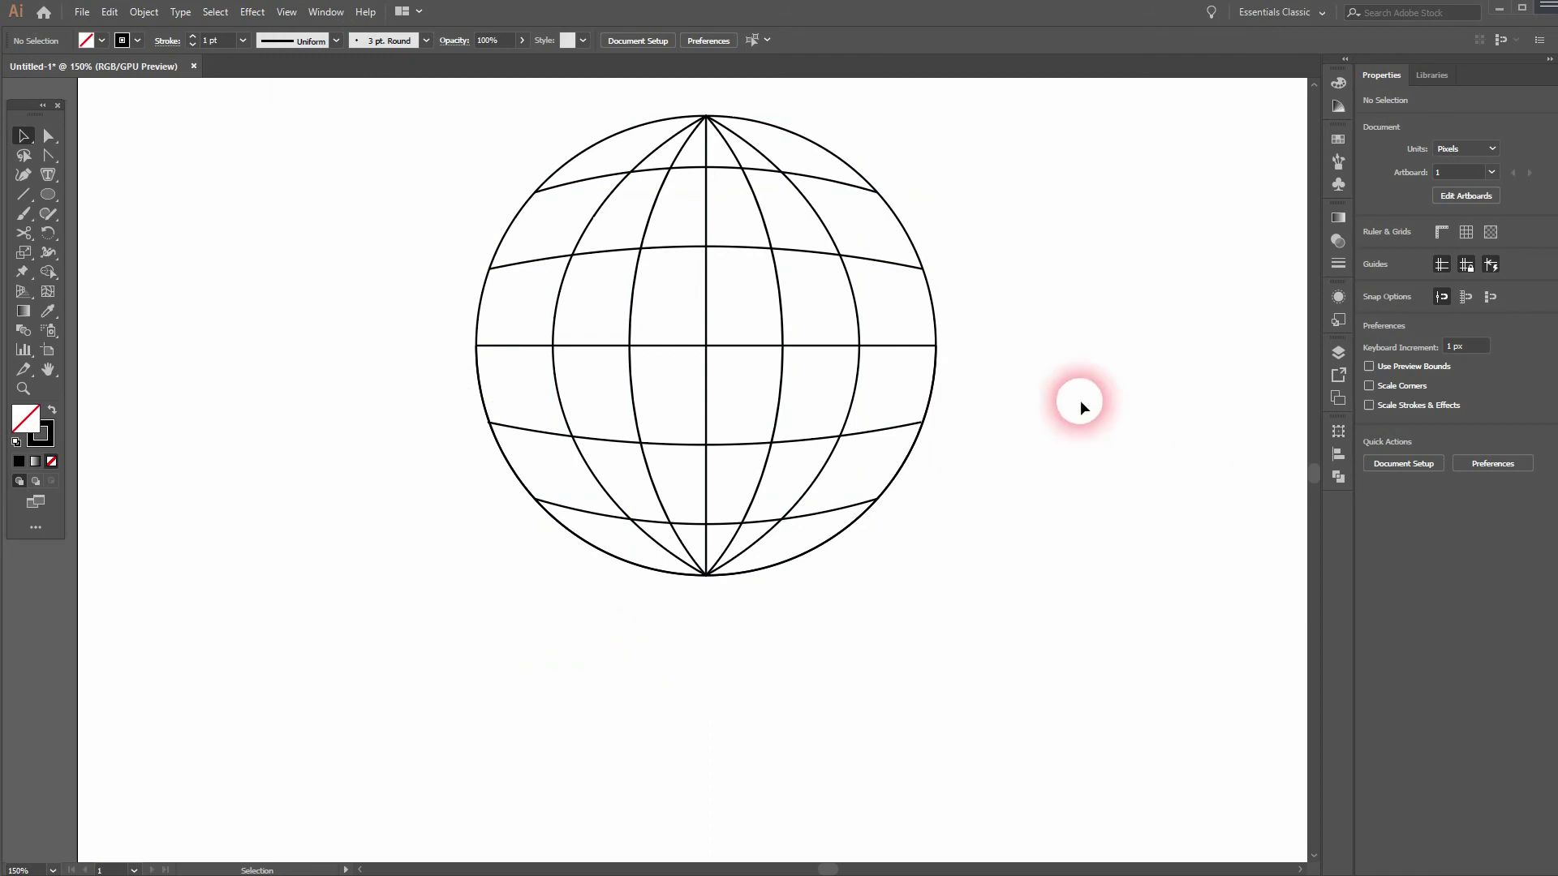
# Select every globe path and raise the stroke weight to 5 pt
pyautogui.moveTo(1063, 398); pyautogui.dragTo(1097, 514)
pyautogui.moveTo(407, 702); pyautogui.dragTo(1085, 195)
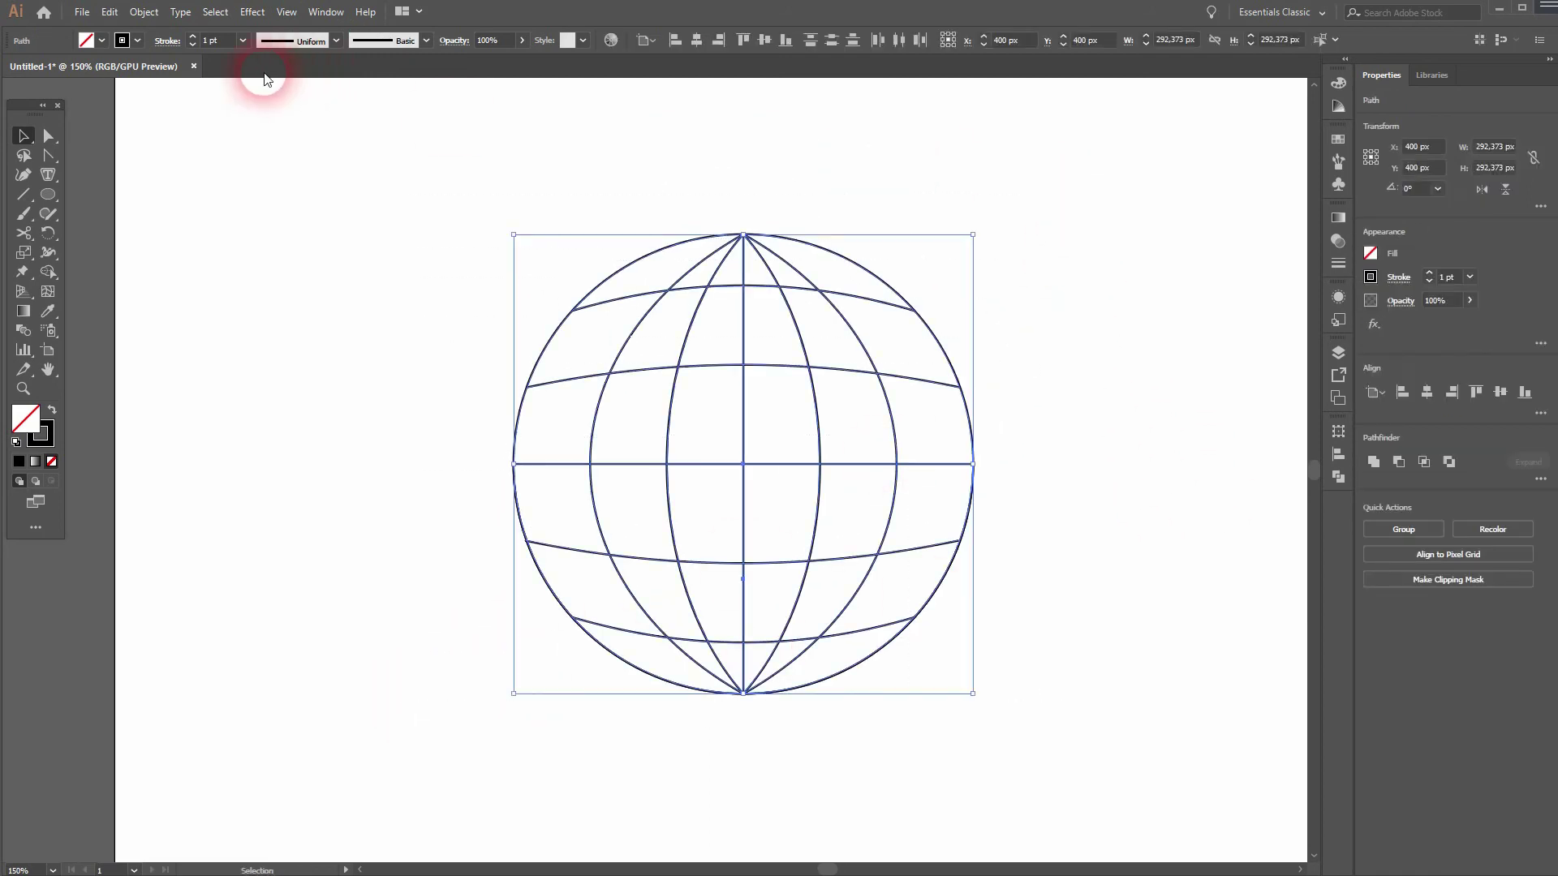
pyautogui.click(194, 38)
pyautogui.click(193, 38)
pyautogui.click(193, 38)
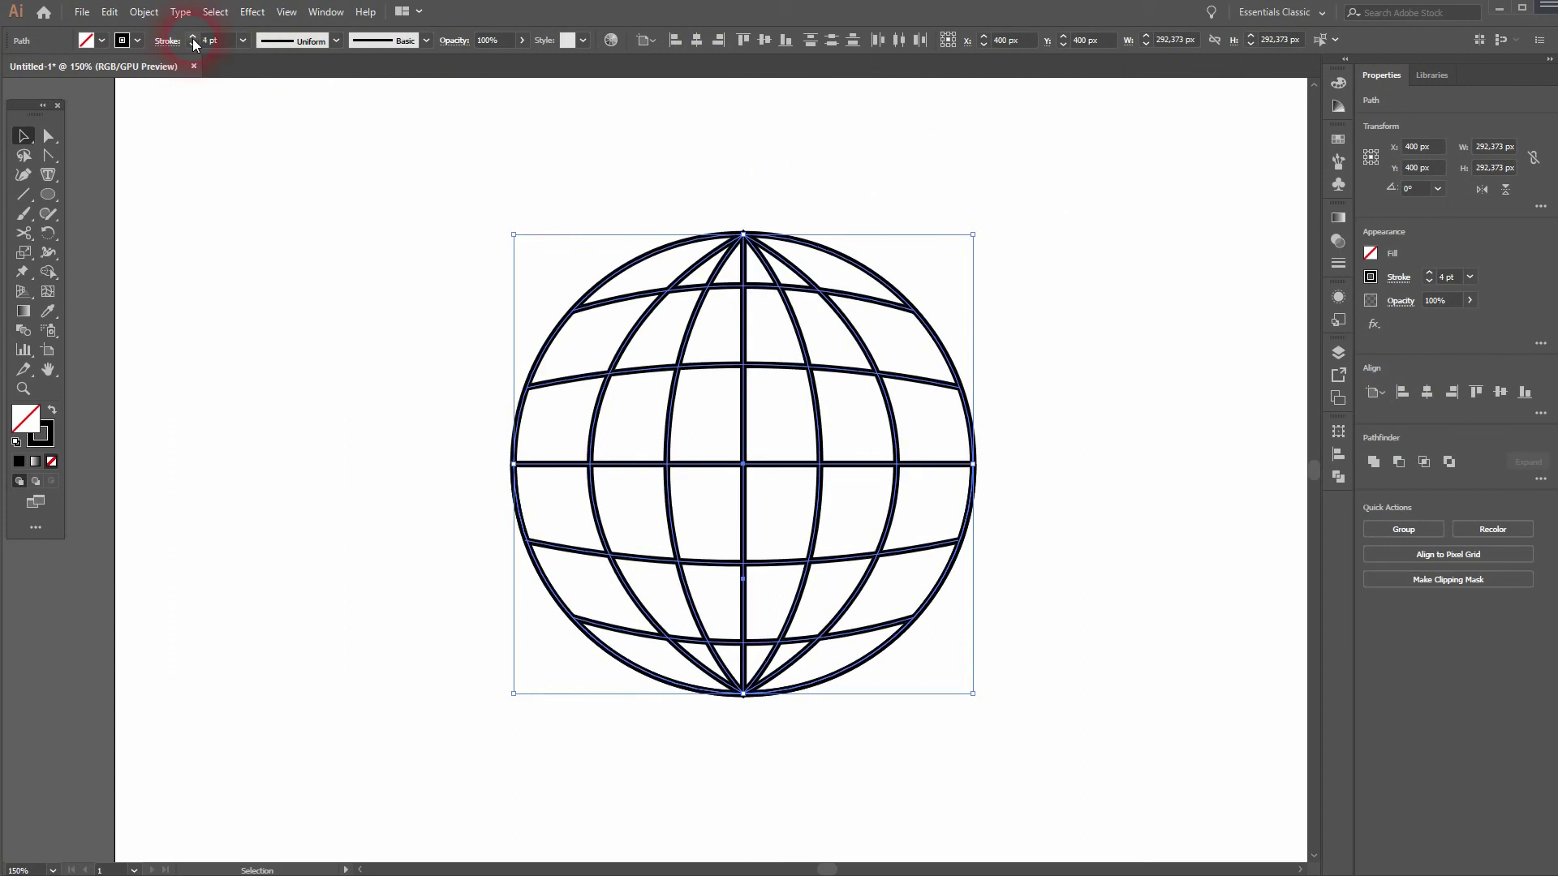
pyautogui.click(194, 38)
# Widen the inner meridian ellipse slightly, to about 119 px
pyautogui.click(240, 393)
pyautogui.scroll(-1, 1046, 521)
pyautogui.moveTo(1045, 519); pyautogui.dragTo(911, 550)
pyautogui.scroll(-1, 864, 406)
pyautogui.scroll(1, 865, 405)
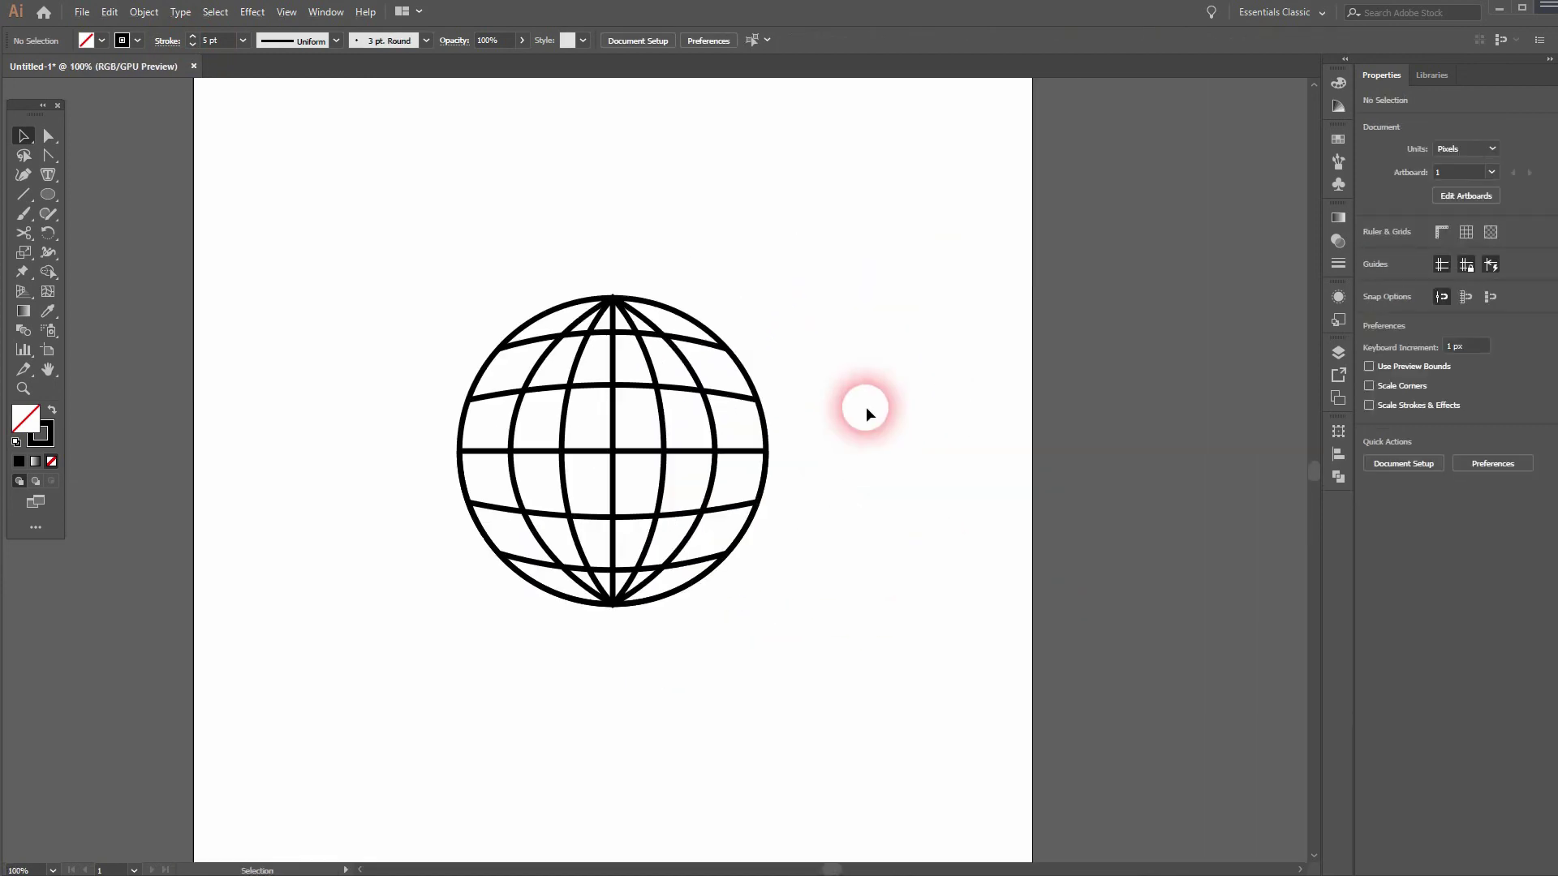
pyautogui.moveTo(803, 536); pyautogui.dragTo(977, 581)
pyautogui.click(899, 497)
pyautogui.moveTo(892, 497); pyautogui.dragTo(853, 503)
pyautogui.click(839, 503)
pyautogui.click(1027, 705)
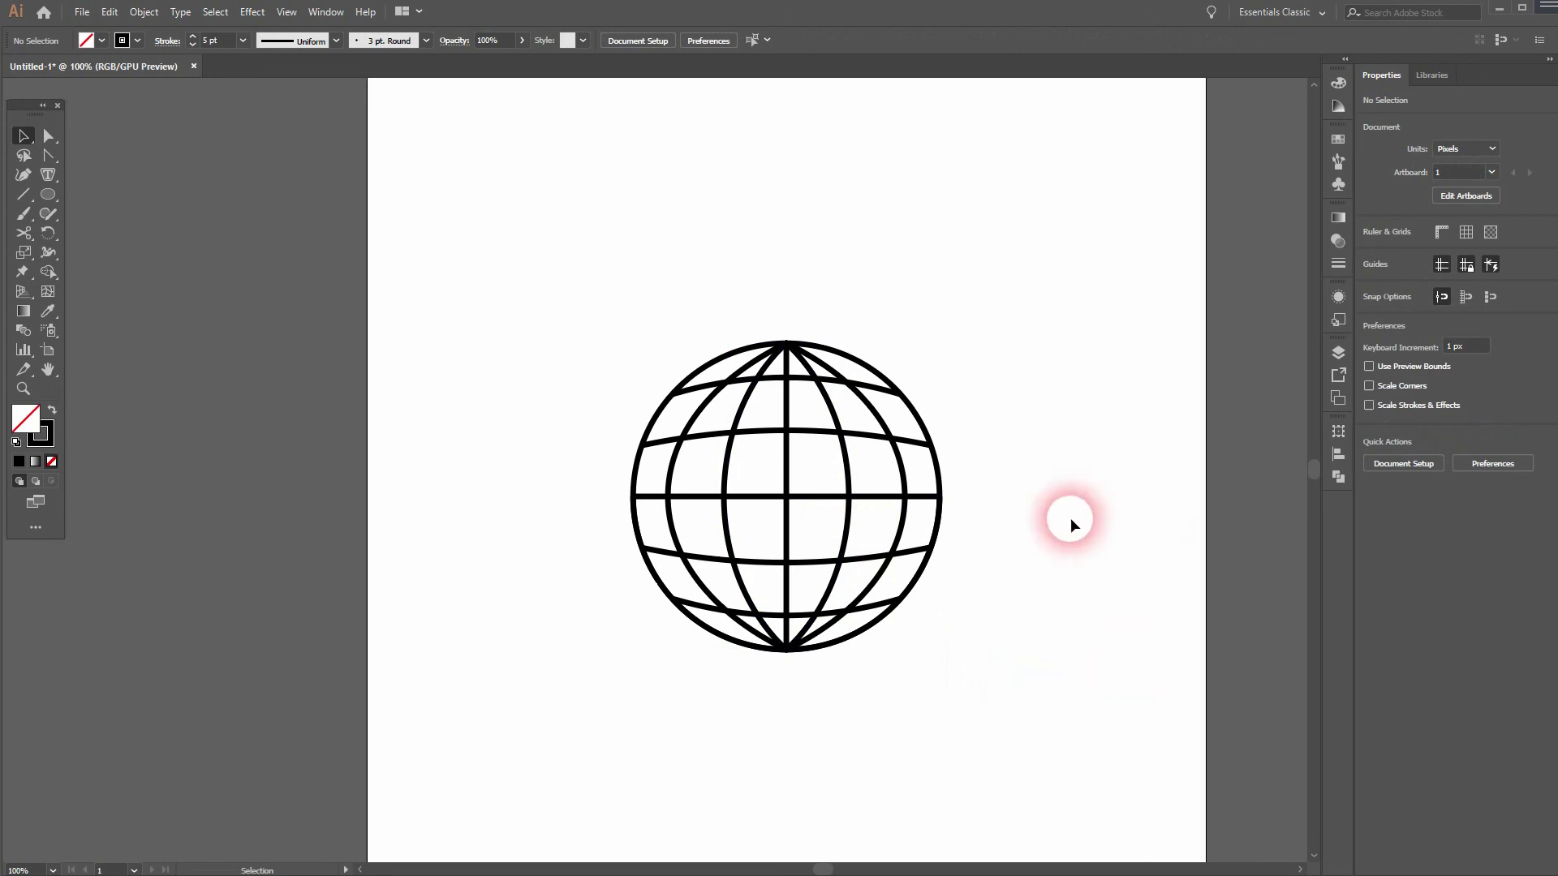
# Select all the globe's paths and group them into one object
pyautogui.moveTo(531, 709); pyautogui.dragTo(1041, 281)
pyautogui.rightClick(843, 436)
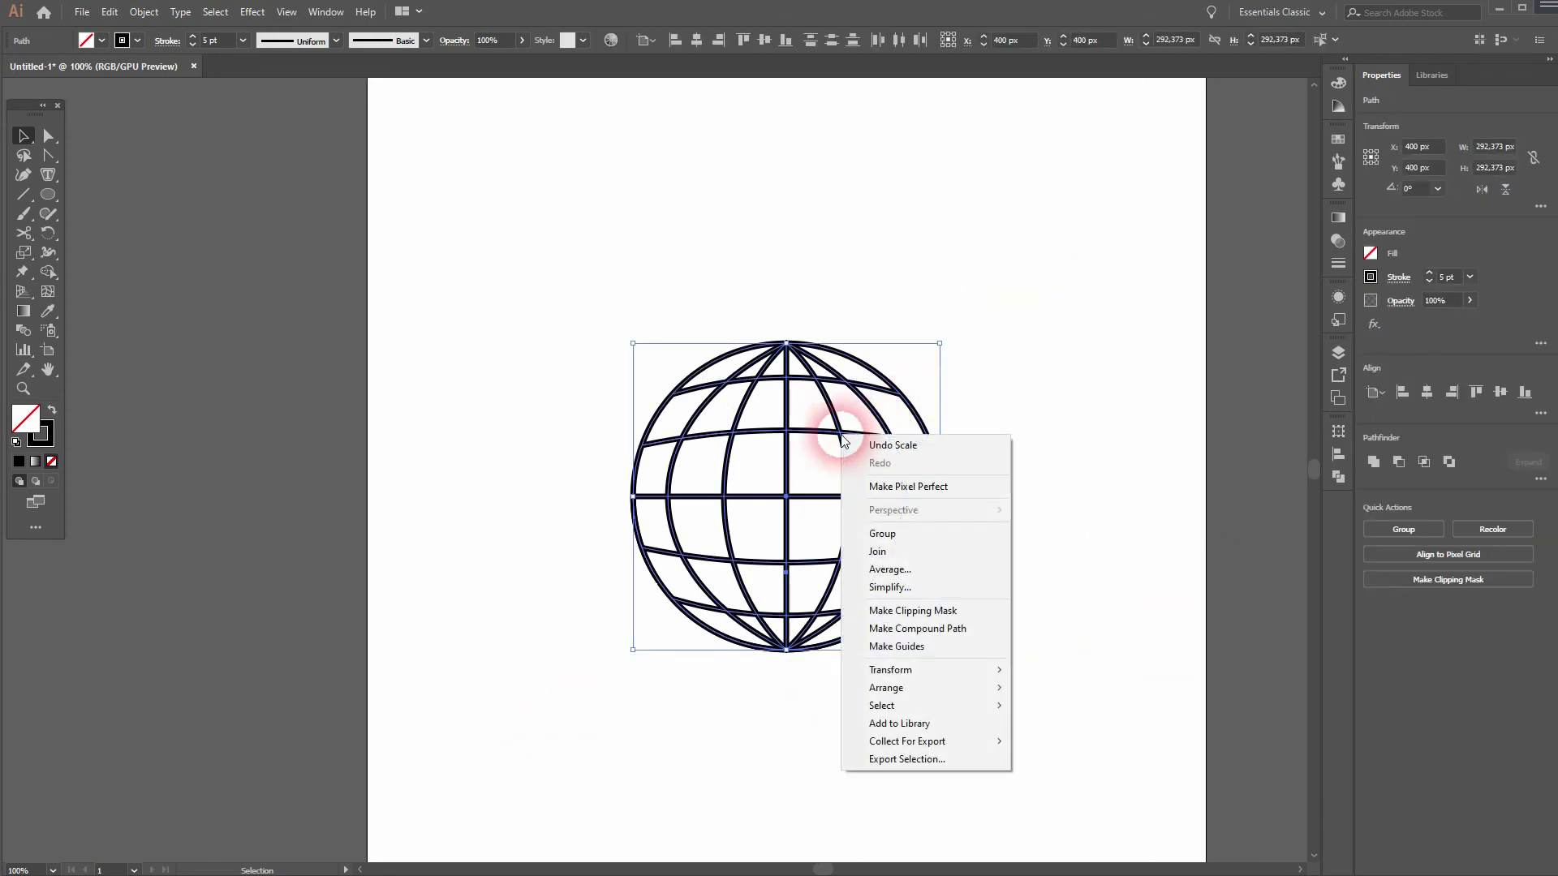
pyautogui.click(923, 542)
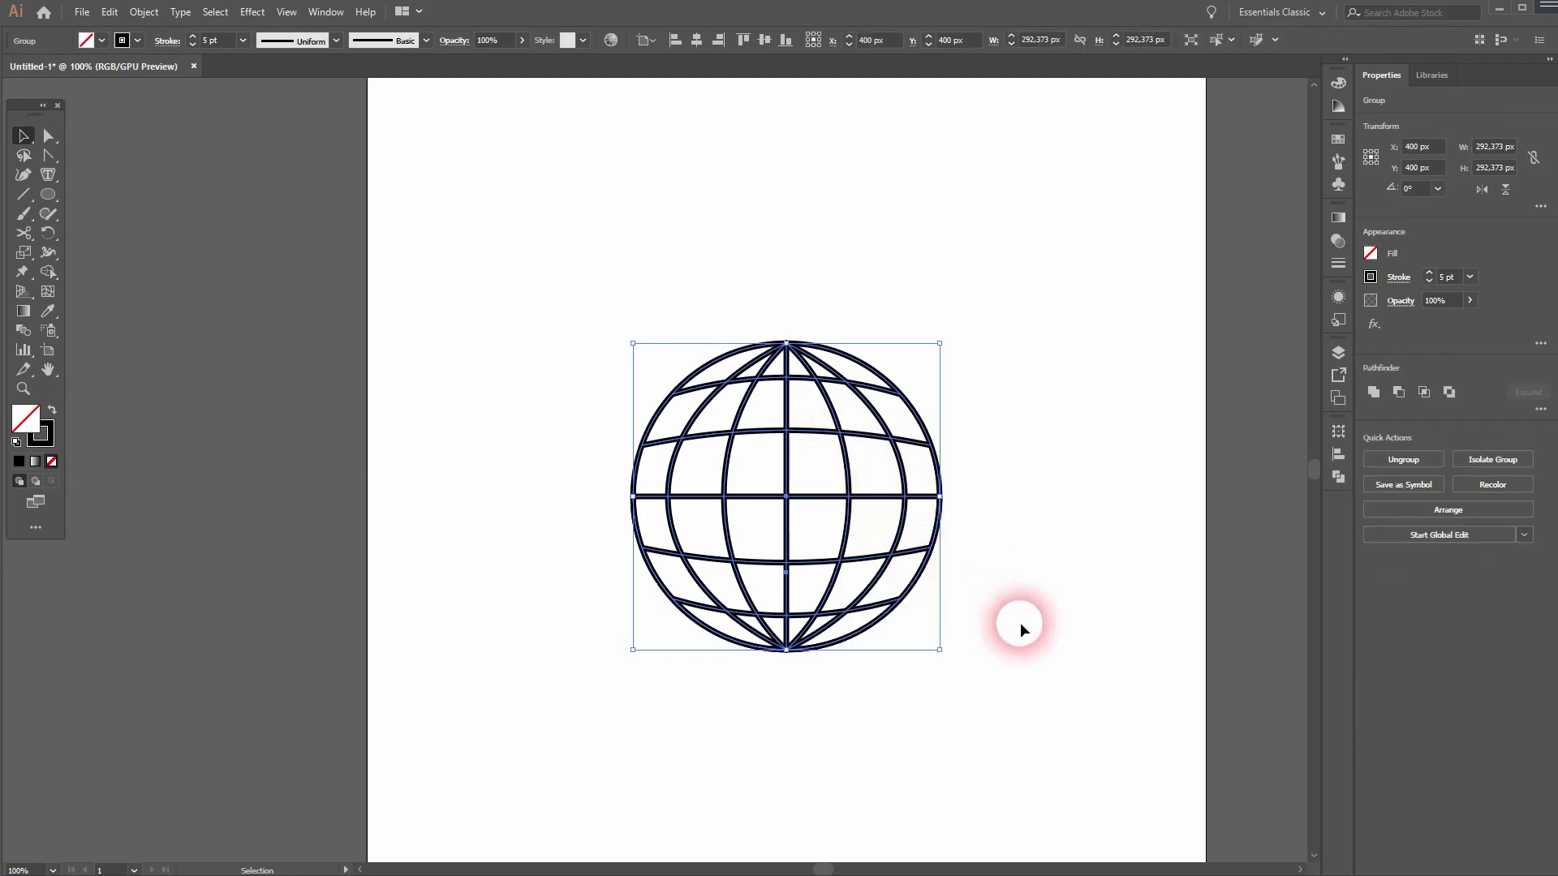